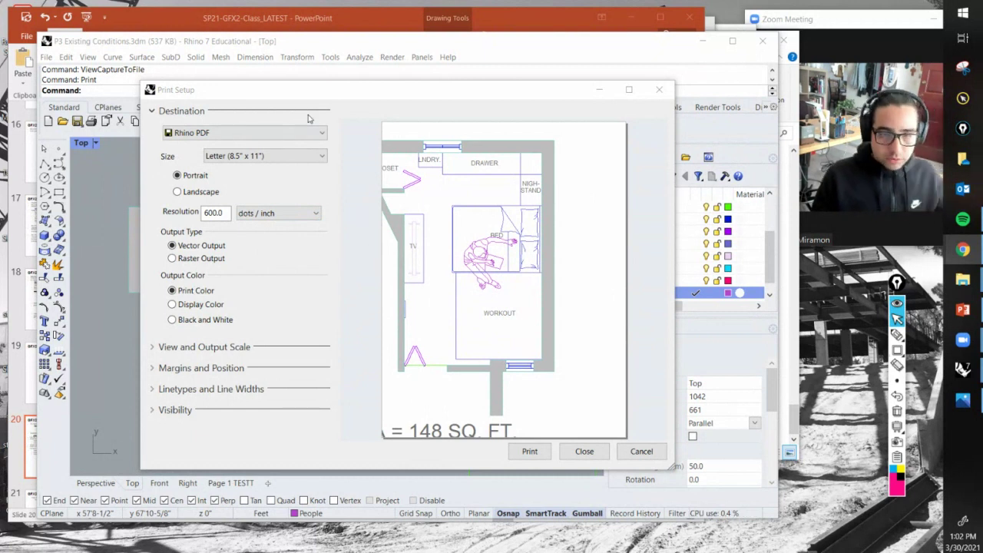
Step: Keep Rhino PDF as the destination and Letter (8.5" x 11") paper, settling on portrait orientation
click(241, 137)
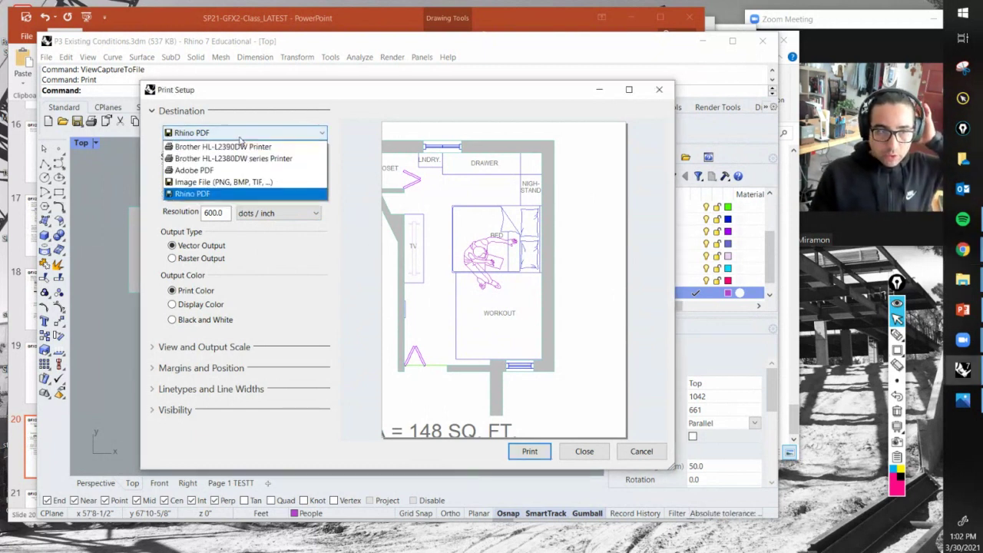
click(209, 195)
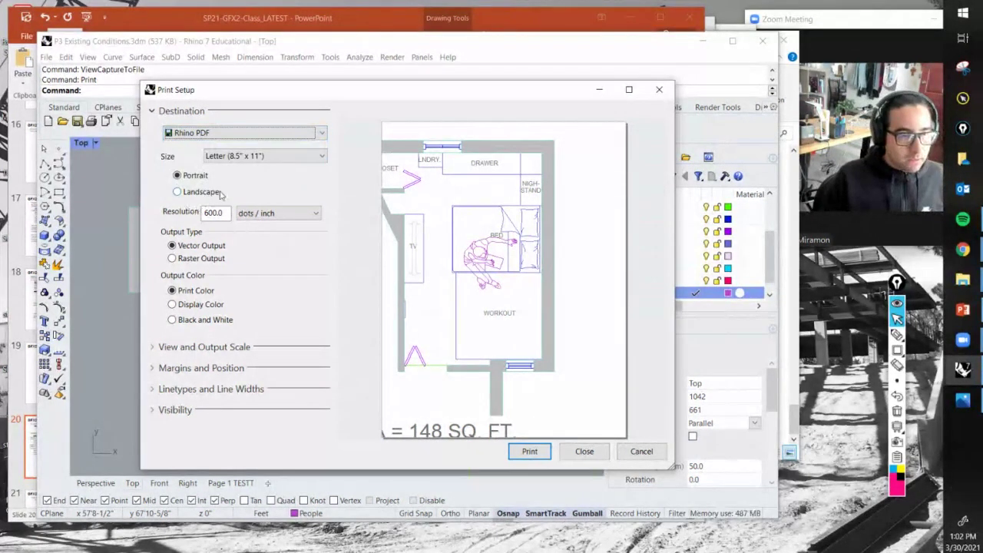
click(260, 157)
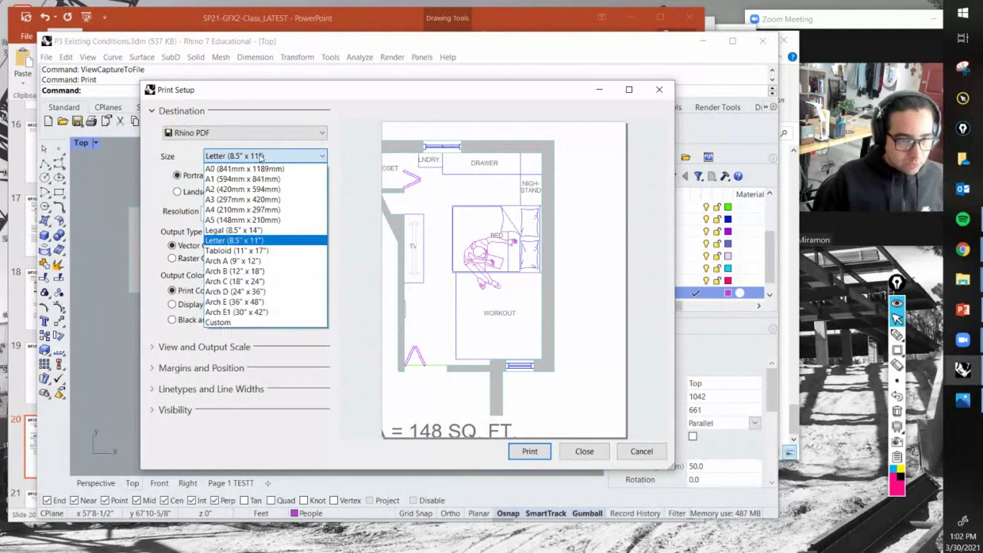
click(254, 240)
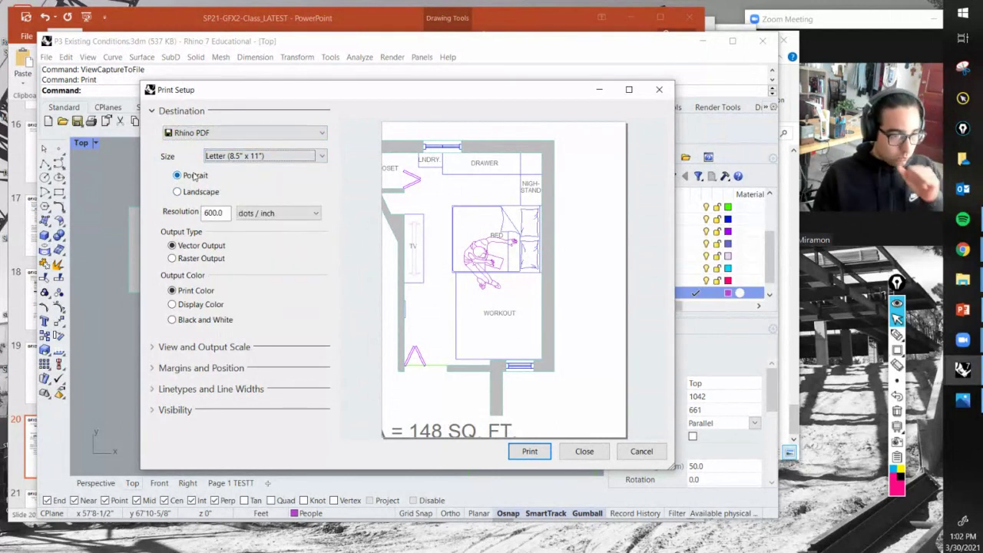
click(202, 192)
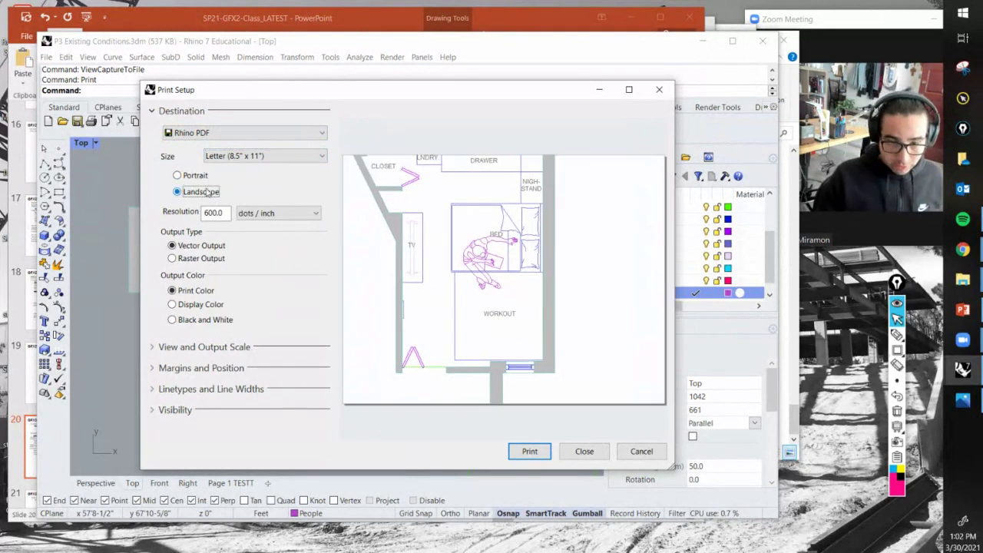
click(197, 176)
click(201, 192)
click(198, 177)
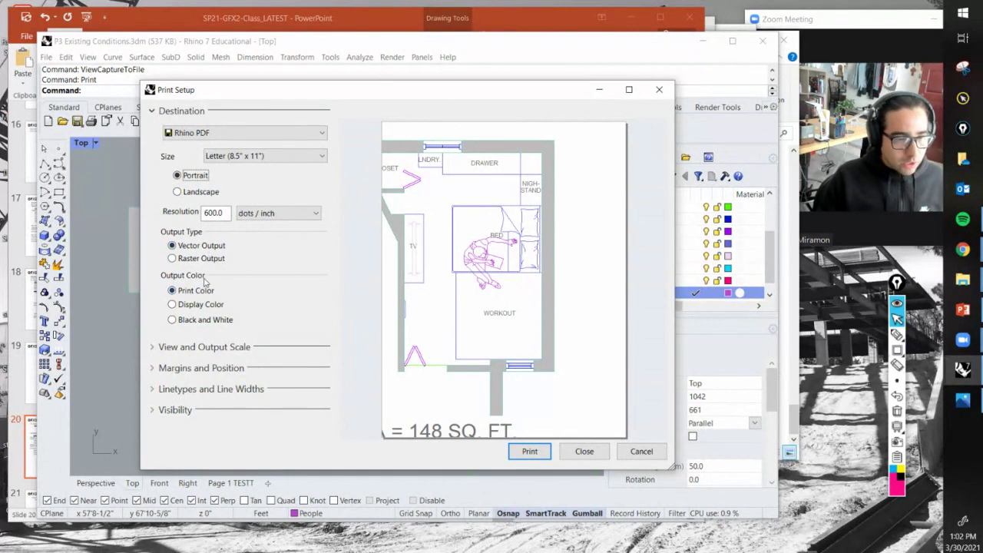
Step: Set Output Color to Black and White after briefly comparing Print Color
click(205, 320)
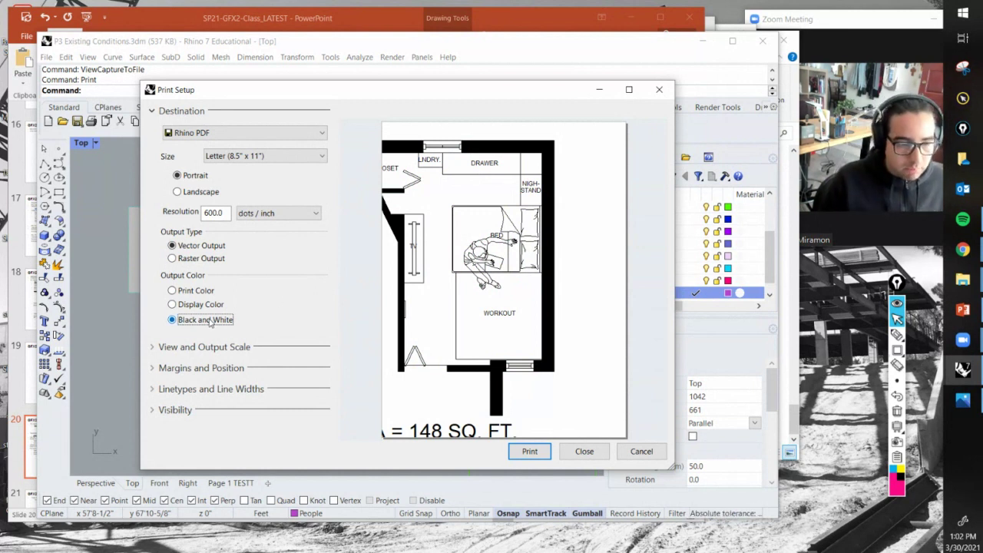
click(172, 290)
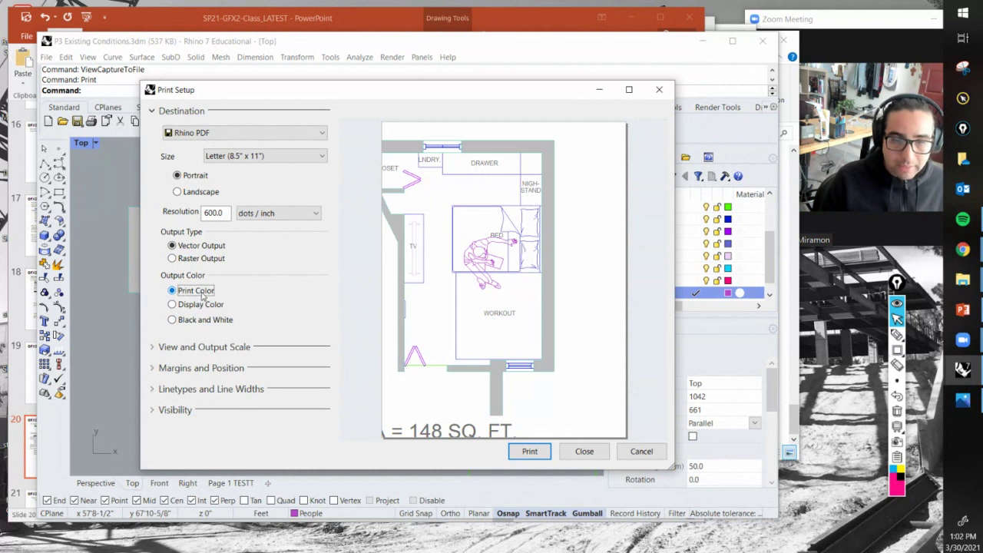
click(221, 323)
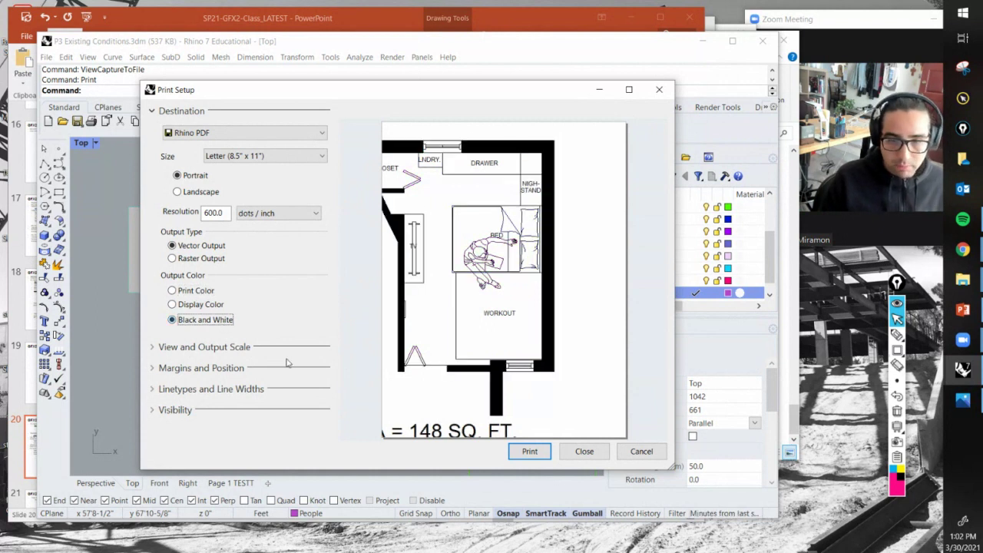
Step: Set the print scale to 1/2" = 1'-0" after comparing 1/4" and 3/8" scales
click(152, 111)
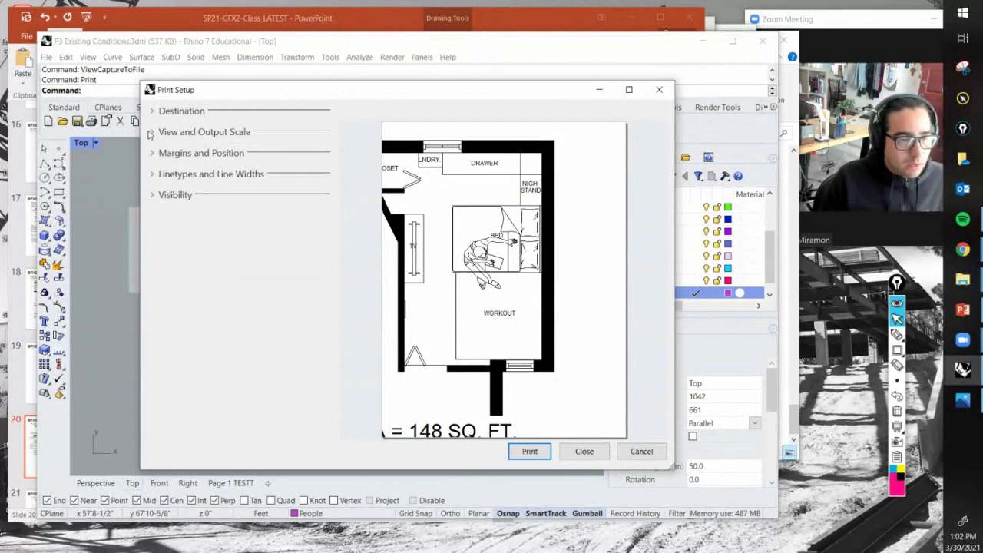
click(152, 132)
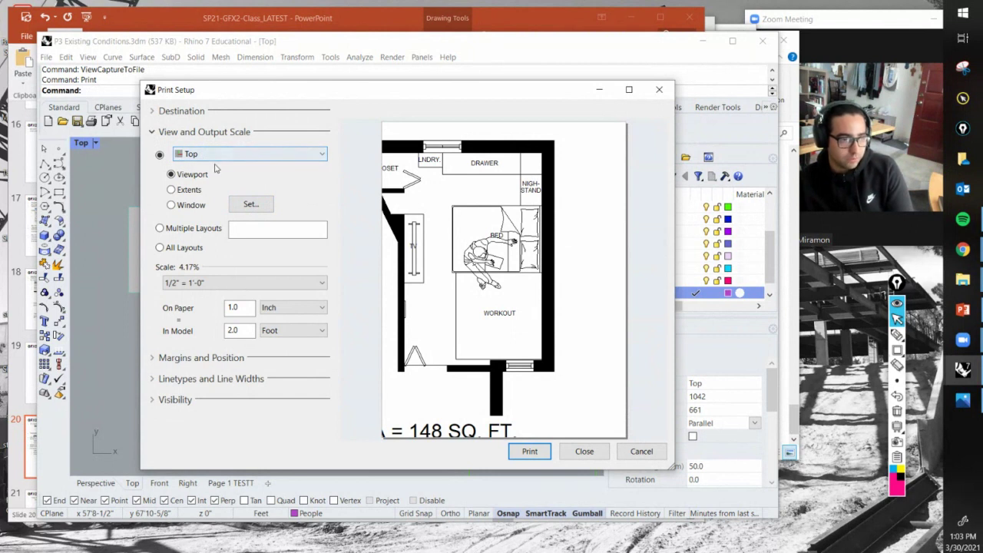
click(209, 281)
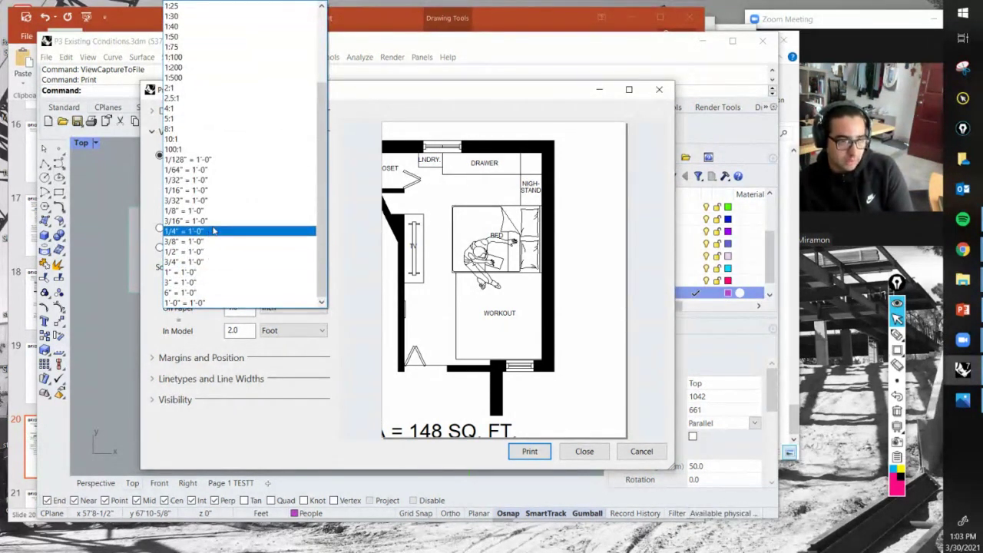
click(214, 231)
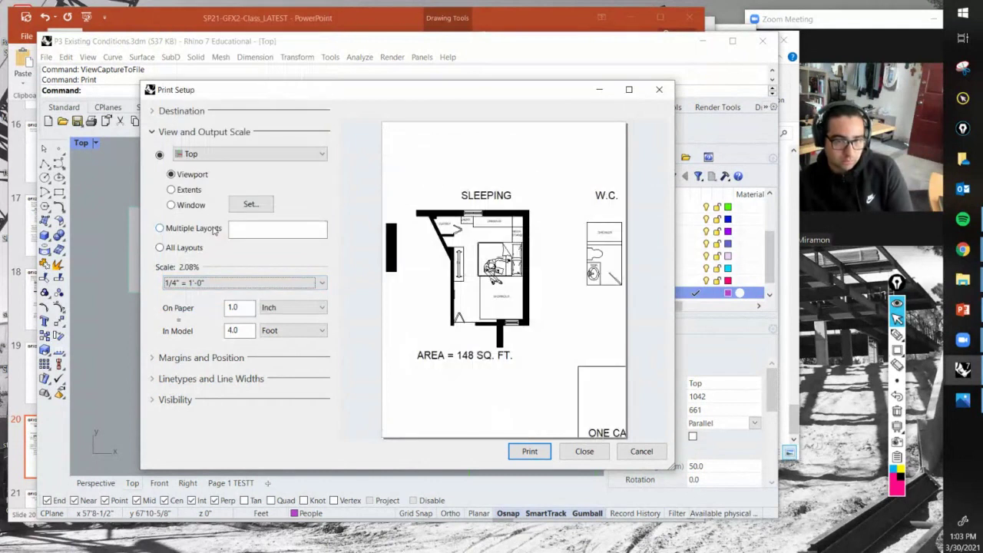
click(206, 281)
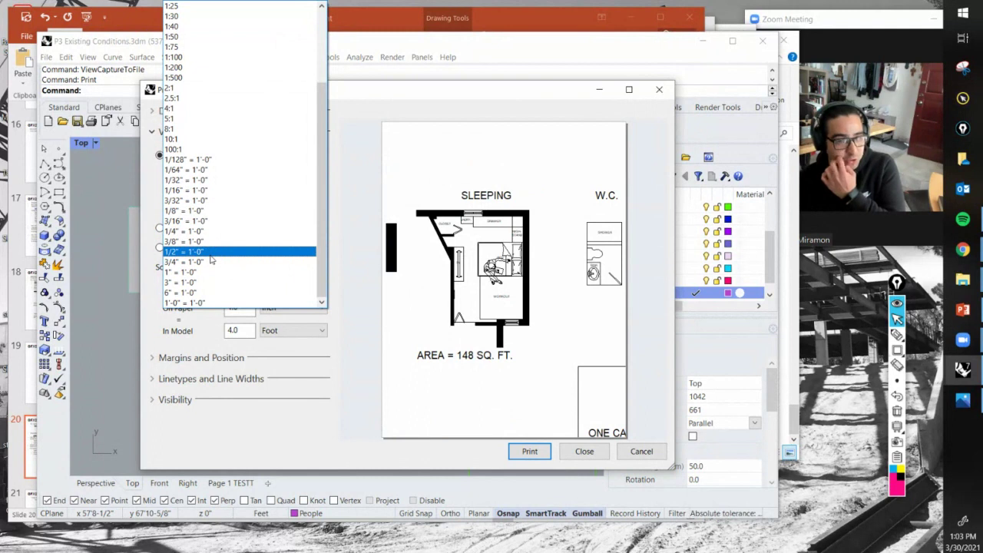
click(211, 253)
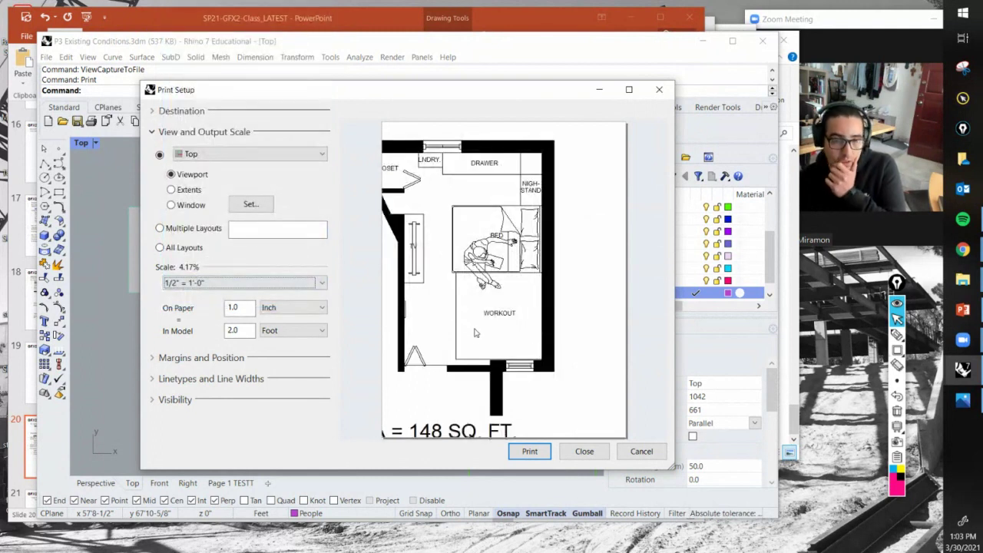
click(217, 286)
click(217, 241)
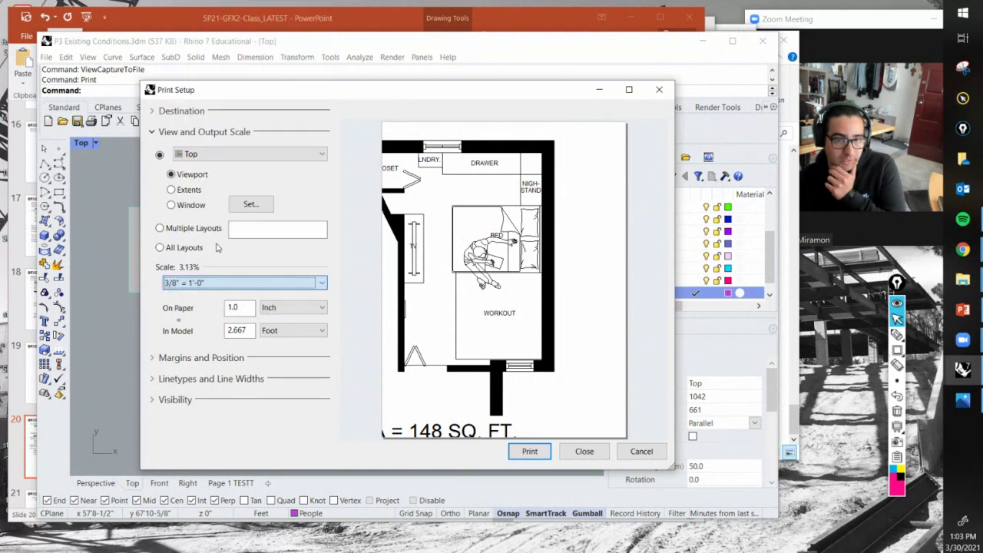
click(243, 282)
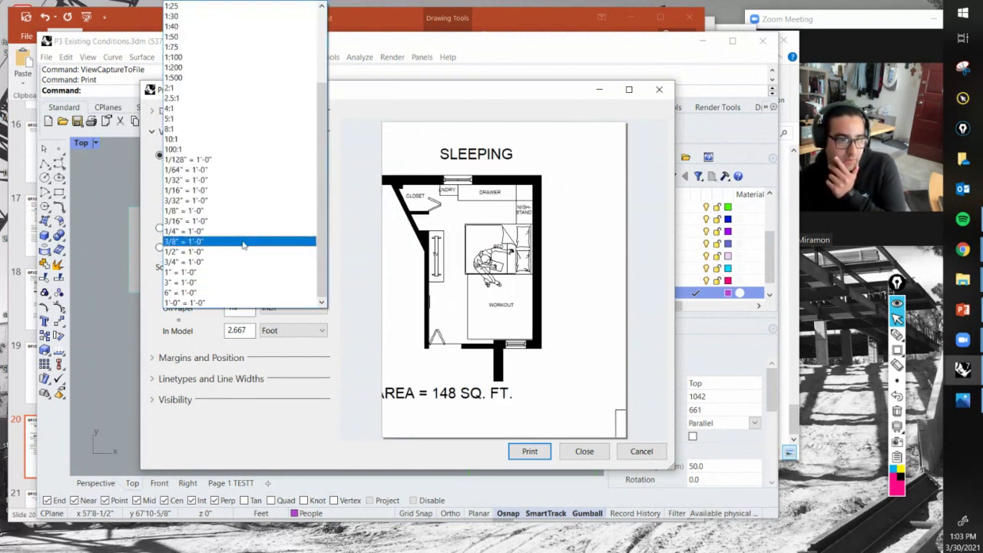
click(241, 252)
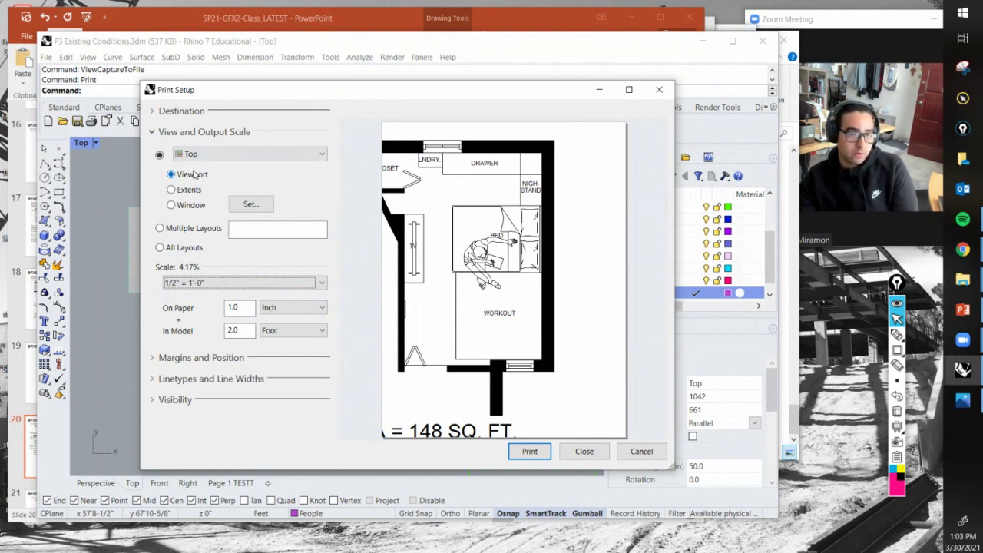
Step: Move the print window, with Osnap off, to frame the sleeping room and its 148 SQ. FT. label
click(251, 204)
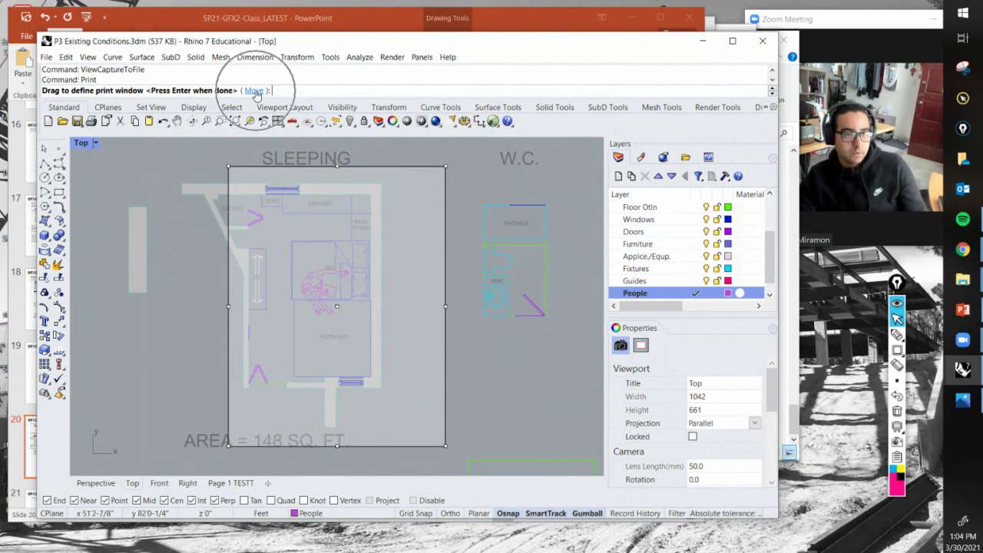
click(254, 92)
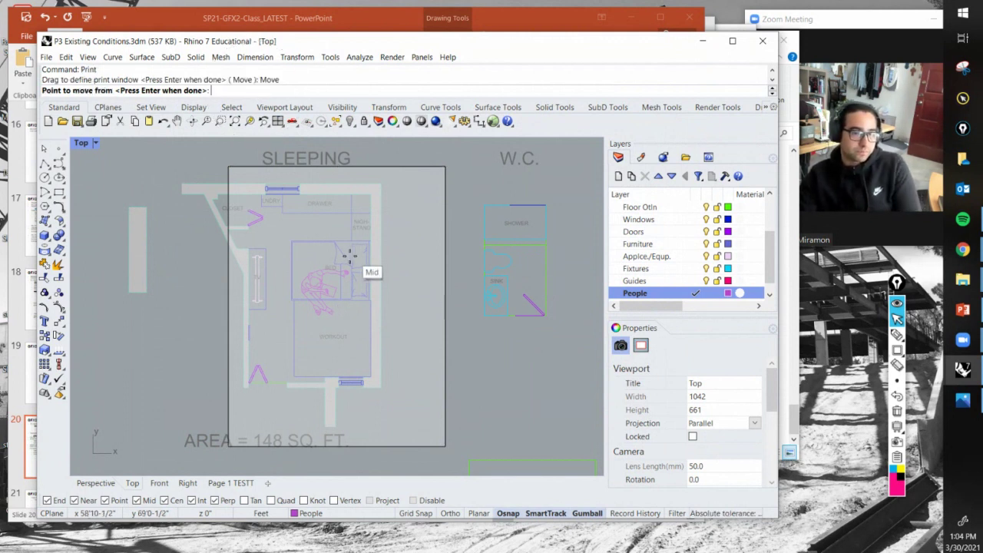
click(409, 205)
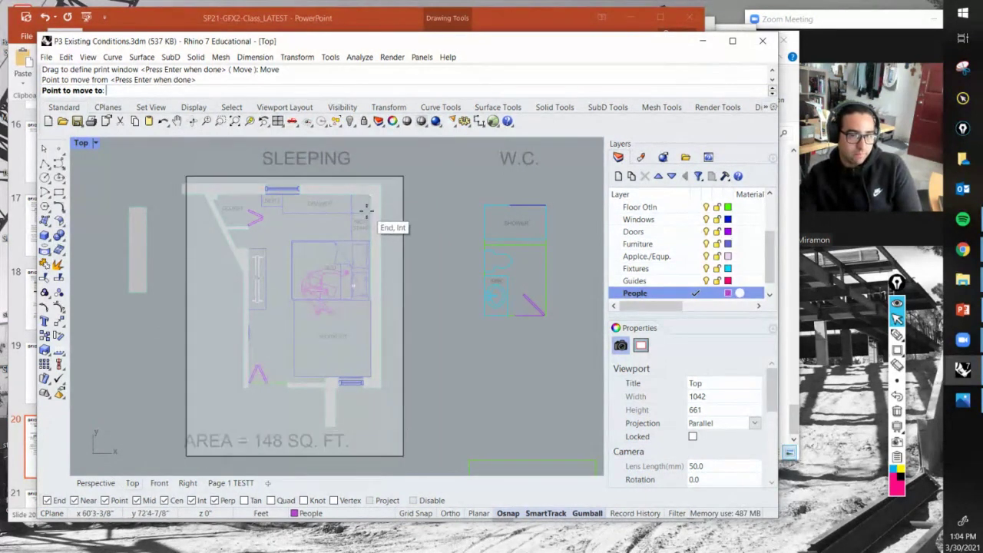
click(365, 205)
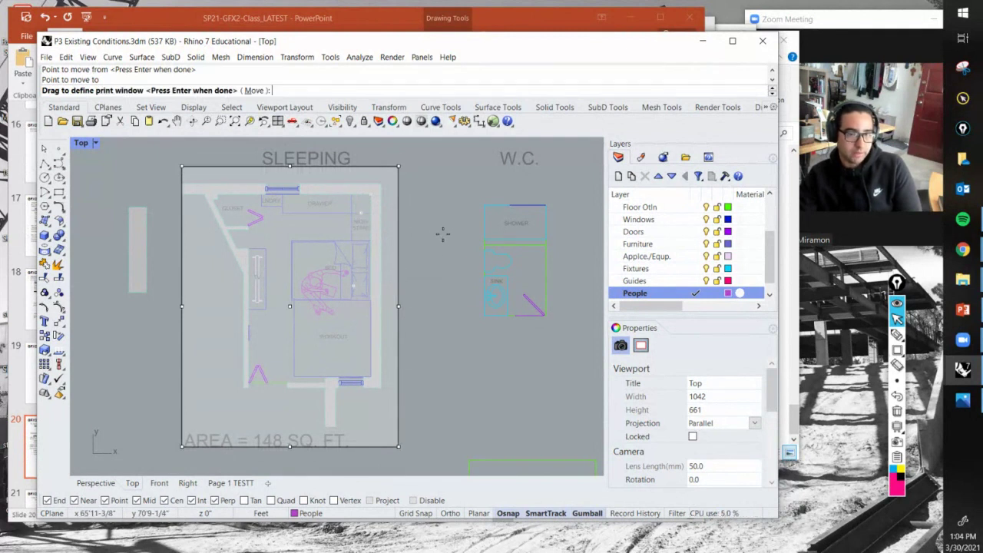
click(254, 90)
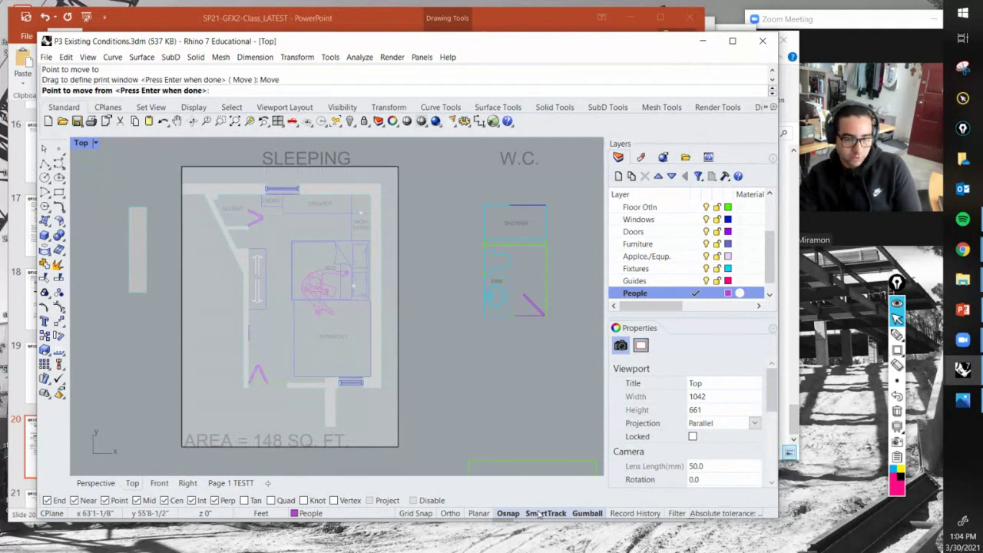
click(508, 513)
click(442, 184)
click(433, 198)
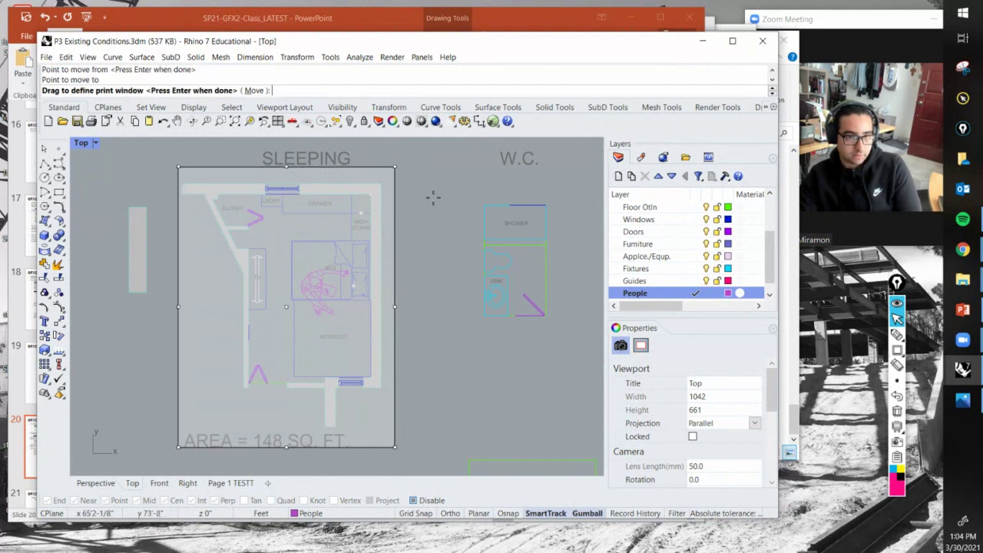
click(258, 91)
click(434, 192)
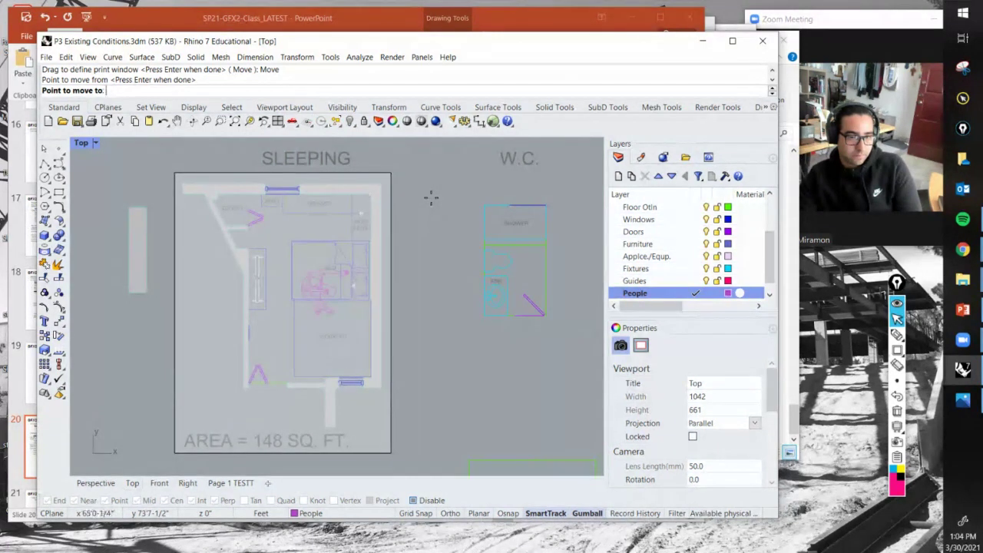
click(431, 199)
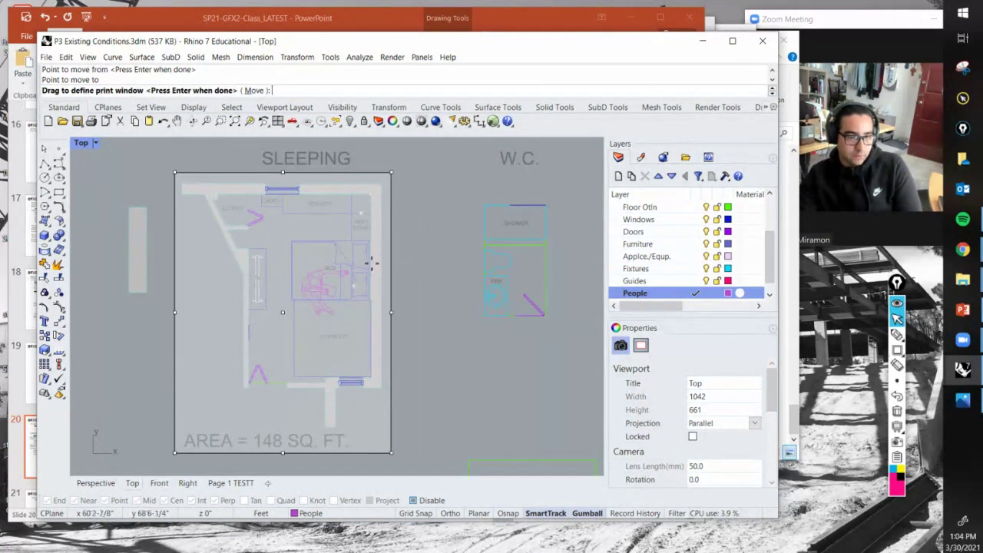
key(Return)
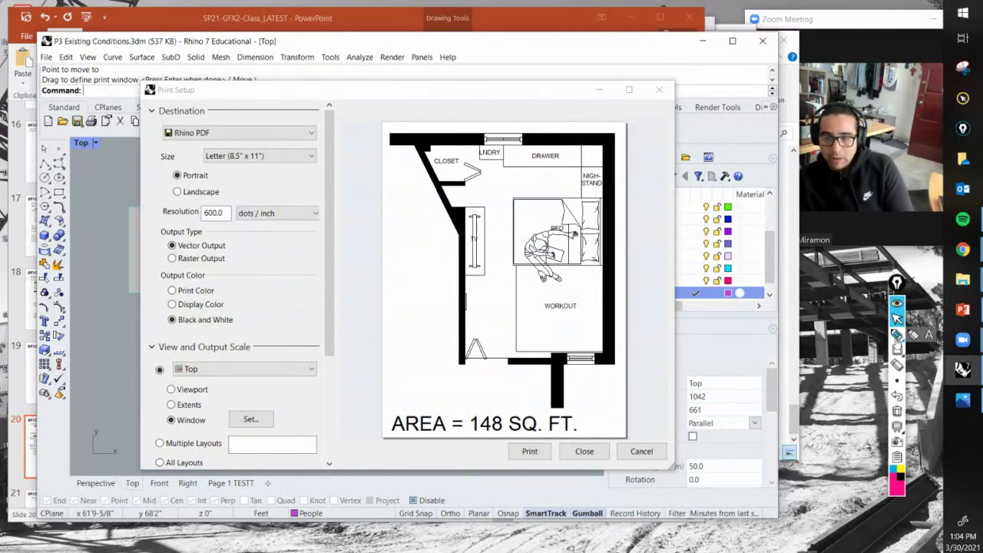
Step: Circle the AREA = 148 SQ. FT. label in pink with Zoom's annotation pen
click(897, 334)
mouse_move(576, 413)
mouse_down()
mouse_move(506, 400)
mouse_move(389, 417)
mouse_move(425, 457)
mouse_move(549, 455)
mouse_move(592, 423)
mouse_move(561, 407)
mouse_up()
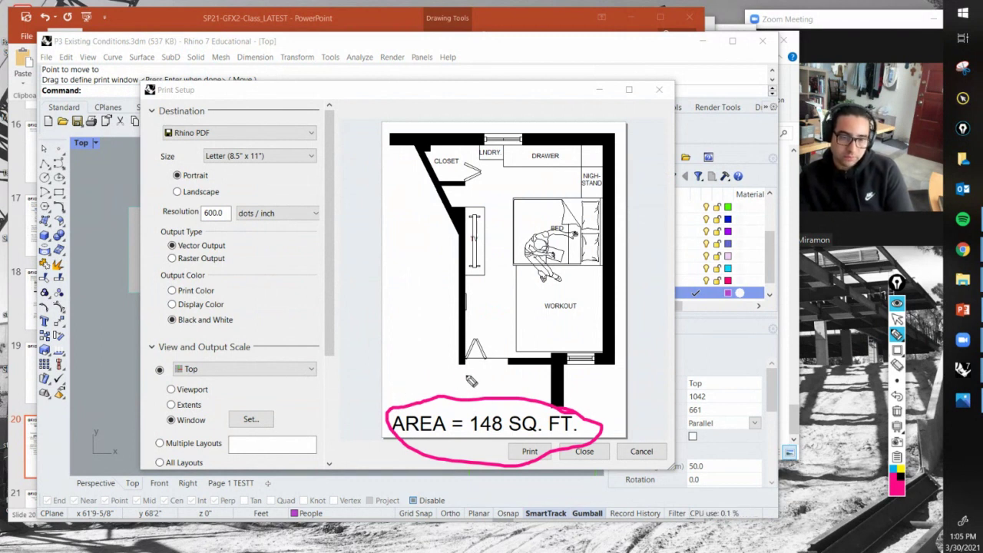
Step: Handwrite 'Dwg to scale' and 'Scale' notes above the area label, with a bullet dash beside each
mouse_move(448, 374)
mouse_down()
mouse_move(400, 374)
mouse_move(392, 384)
mouse_move(425, 391)
mouse_move(505, 377)
mouse_move(442, 377)
mouse_up()
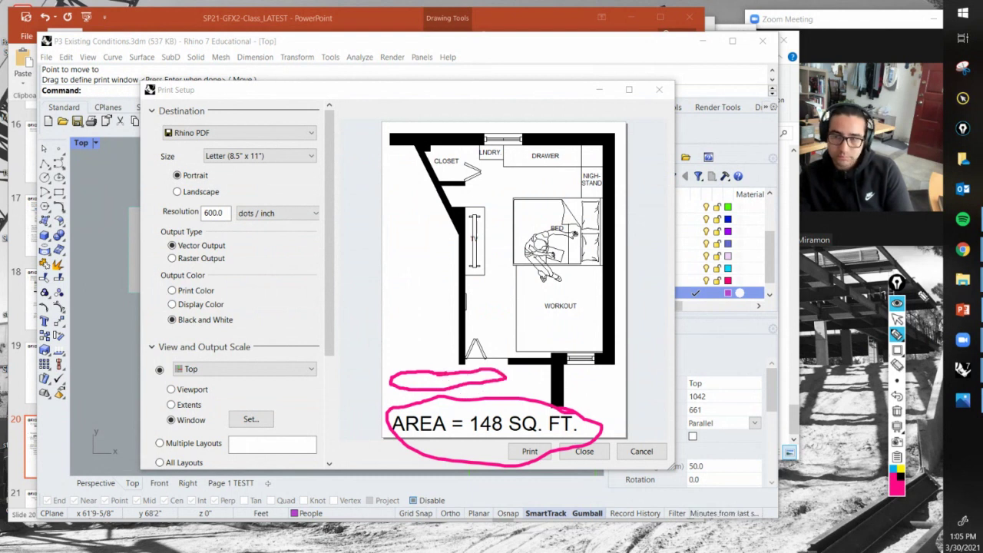
click(897, 334)
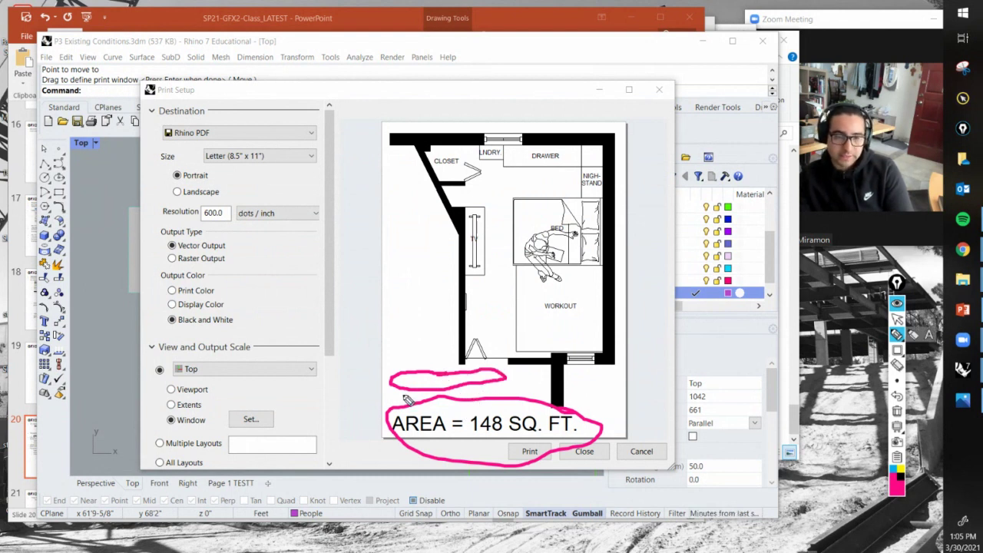
mouse_move(404, 393)
mouse_down()
mouse_move(396, 404)
mouse_move(444, 401)
mouse_up()
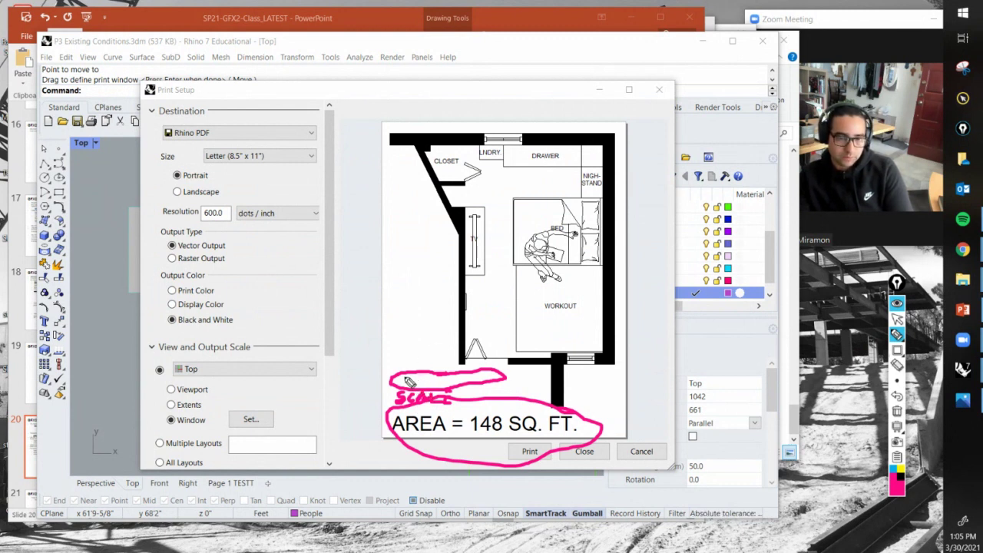
mouse_move(408, 376)
mouse_down()
mouse_move(461, 389)
mouse_move(497, 385)
mouse_up()
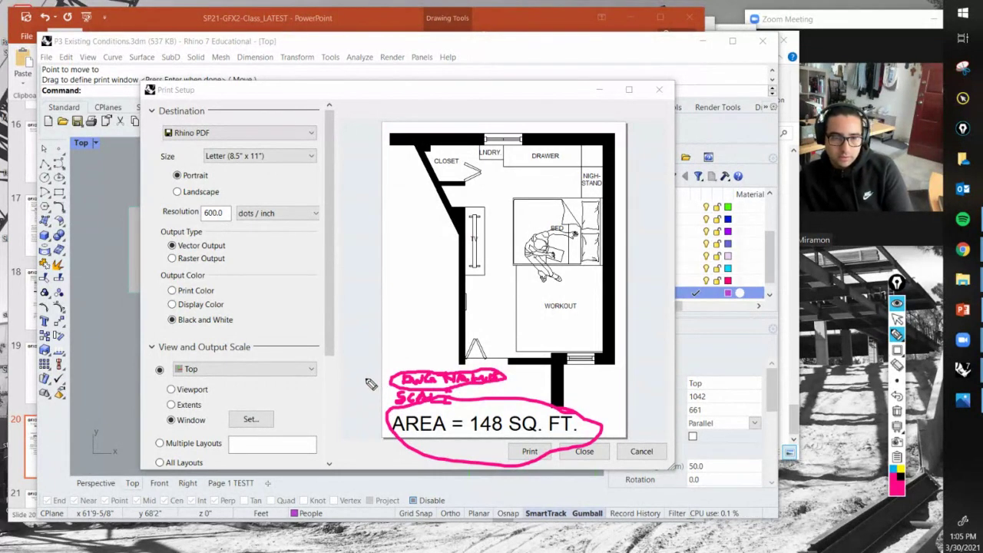
mouse_move(366, 377)
mouse_down()
mouse_move(381, 375)
mouse_move(383, 400)
mouse_up()
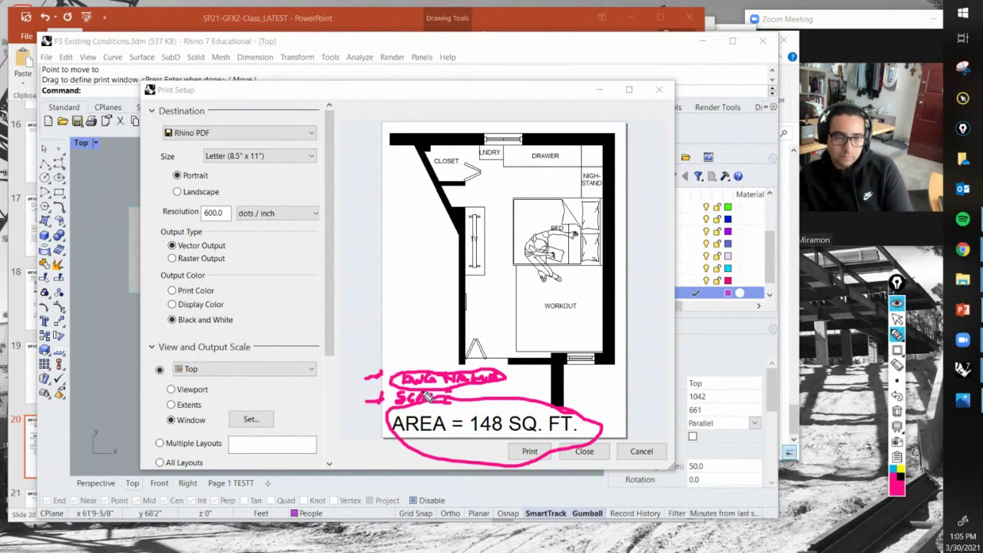
drag(363, 422, 384, 422)
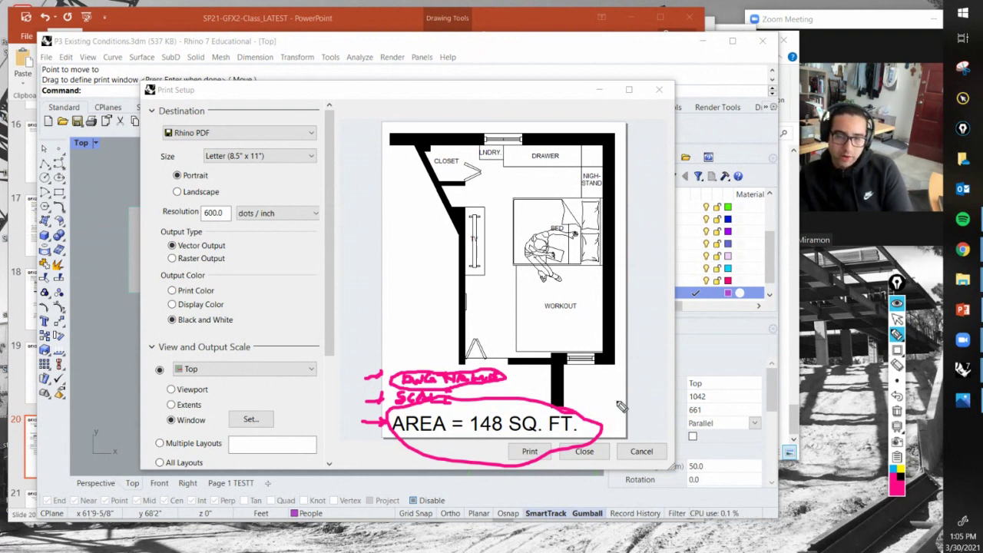
Step: Circle the end of 'AREA = 148 SQ. FT.' and link it to a handwritten 'Name' note
mouse_move(616, 399)
mouse_down()
mouse_move(582, 417)
mouse_move(584, 430)
mouse_move(614, 431)
mouse_move(621, 408)
mouse_up()
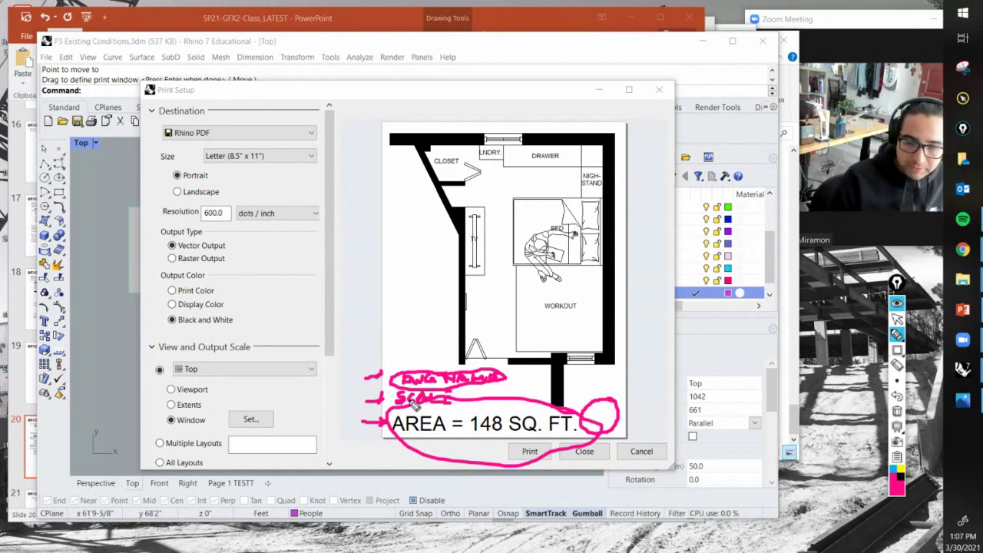
mouse_move(607, 386)
mouse_down()
mouse_move(649, 382)
mouse_move(624, 401)
mouse_move(660, 404)
mouse_up()
mouse_move(607, 390)
mouse_down()
mouse_move(597, 399)
mouse_move(610, 409)
mouse_up()
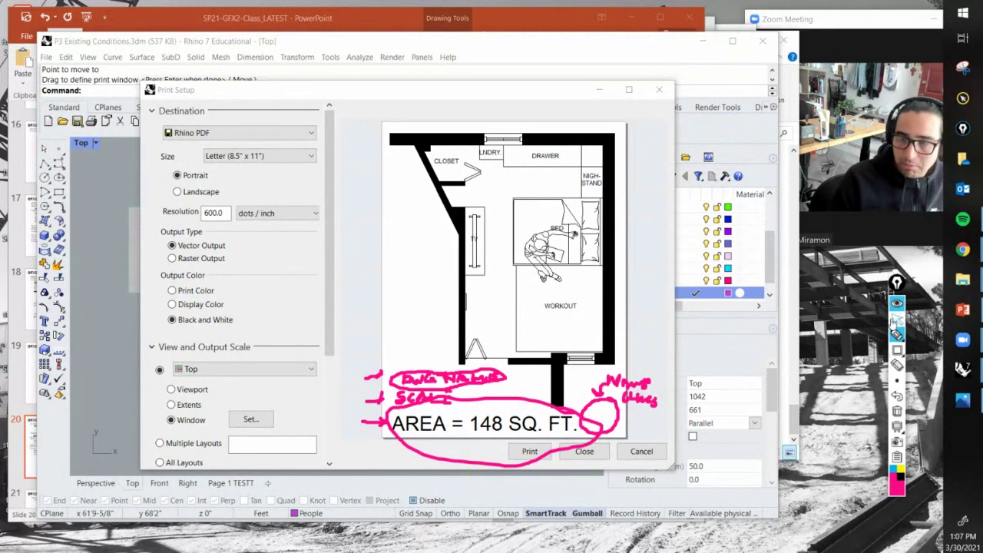
Step: Set the print scale to 1/4" = 1'-0" after briefly trying 3/8" = 1'-0"
click(897, 319)
scroll(332, 317, down, 3)
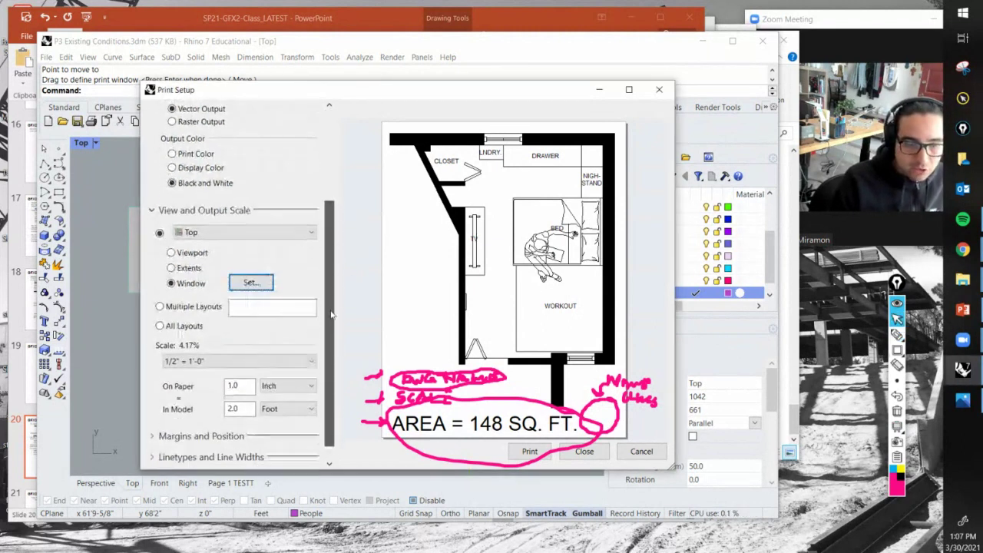
click(253, 347)
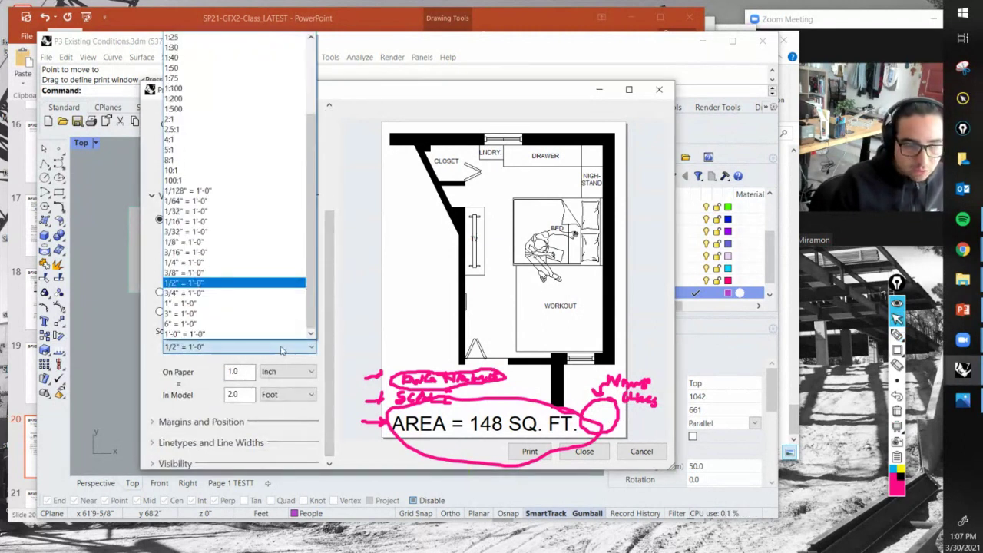
click(276, 278)
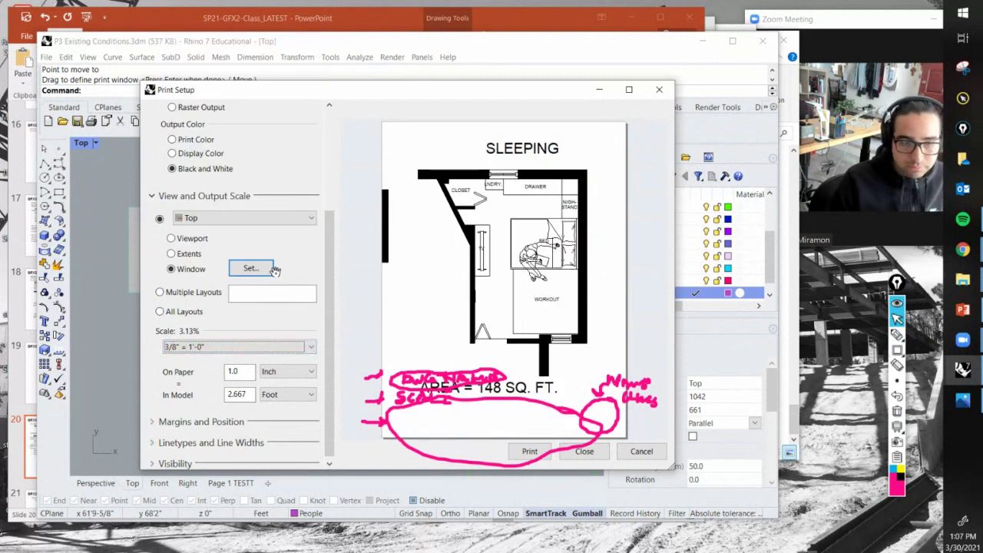
click(249, 350)
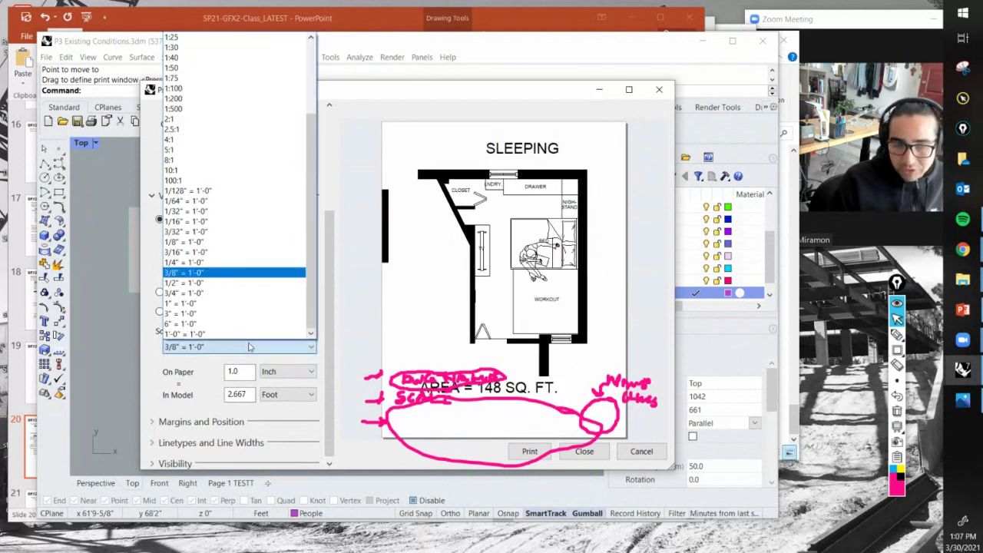
click(243, 265)
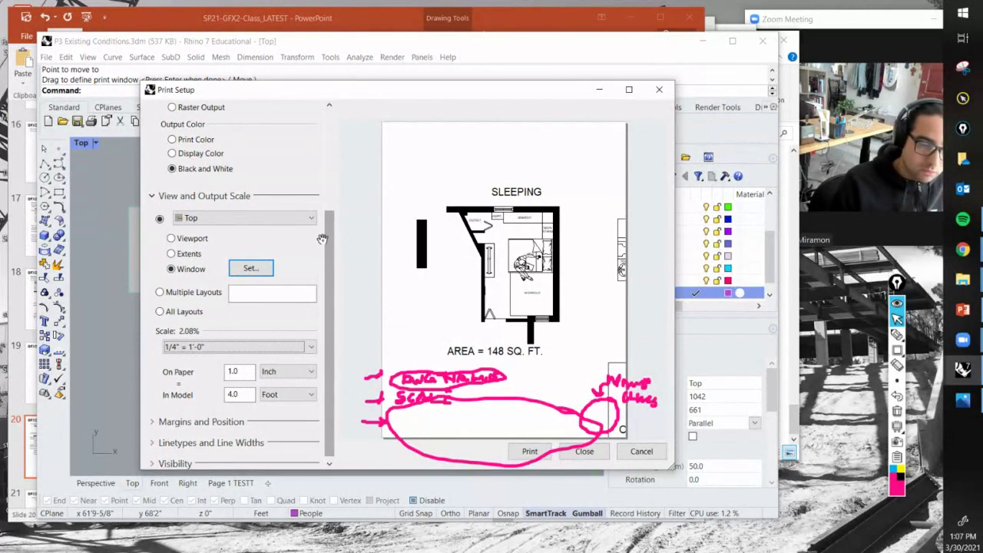
Step: Review the Margins, Linetypes and Visibility settings, then clear all pink annotations
scroll(329, 334, down, 1)
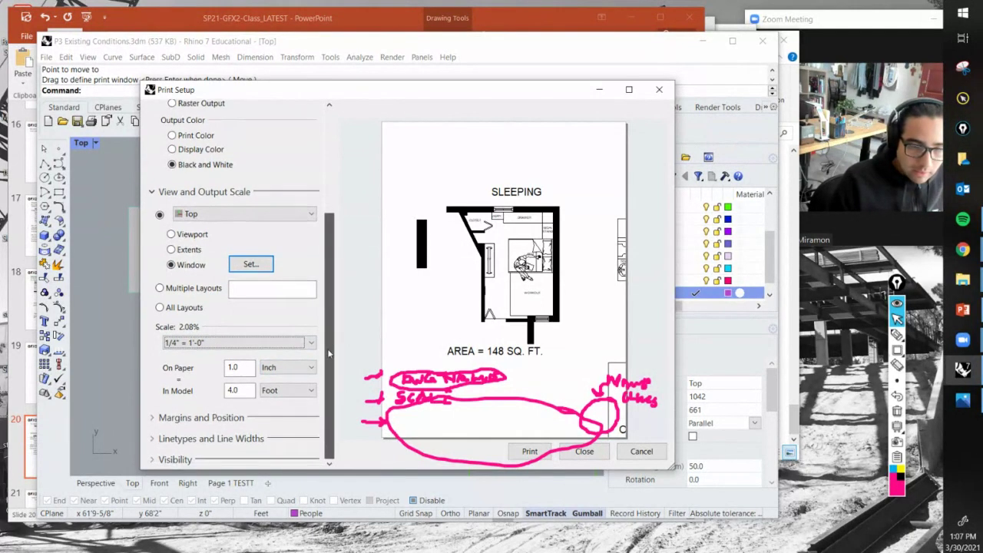
click(152, 420)
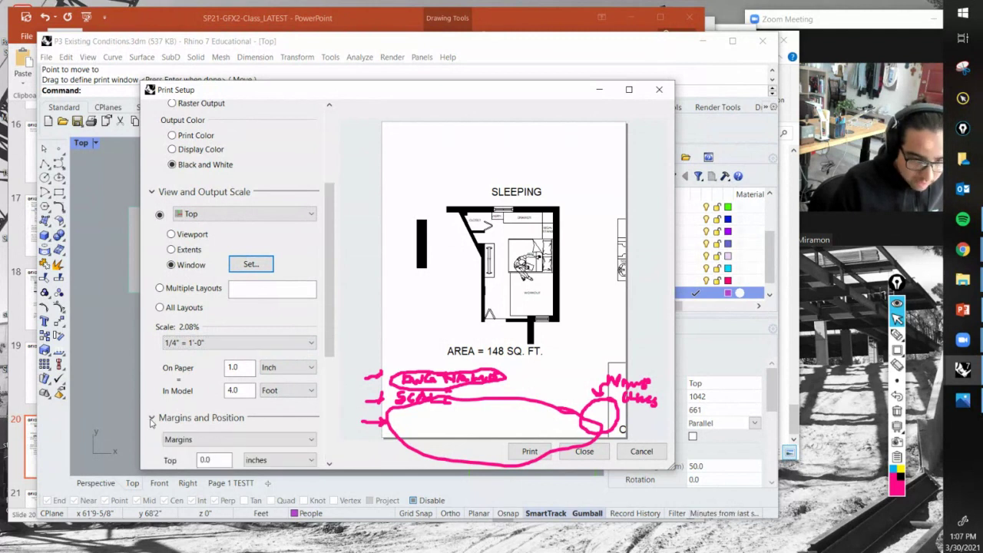
scroll(330, 324, down, 8)
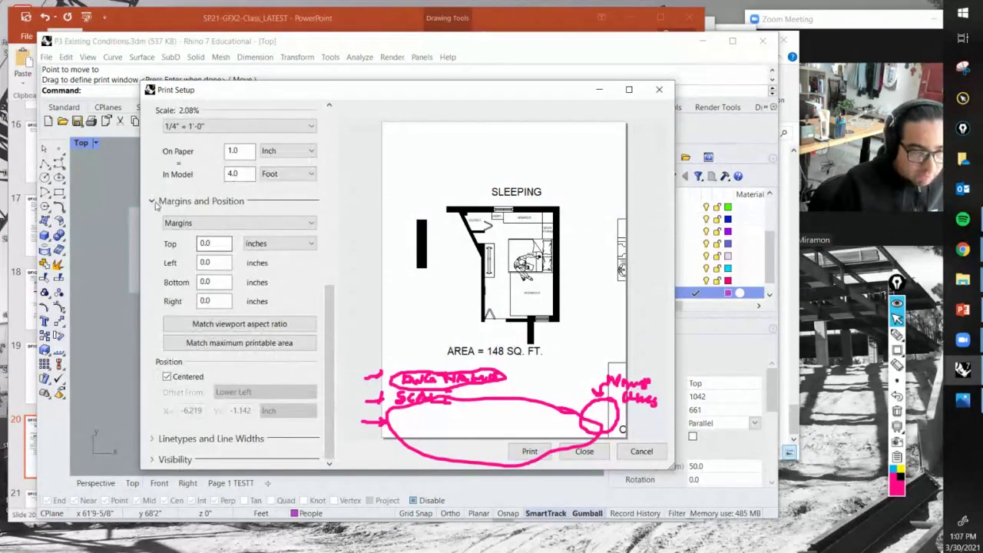
click(152, 200)
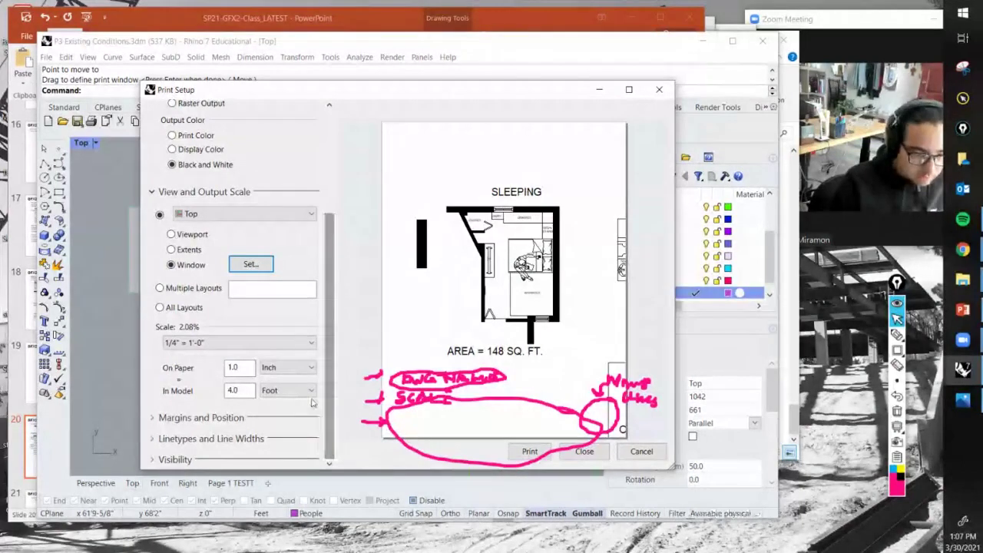
click(152, 438)
scroll(265, 419, down, 3)
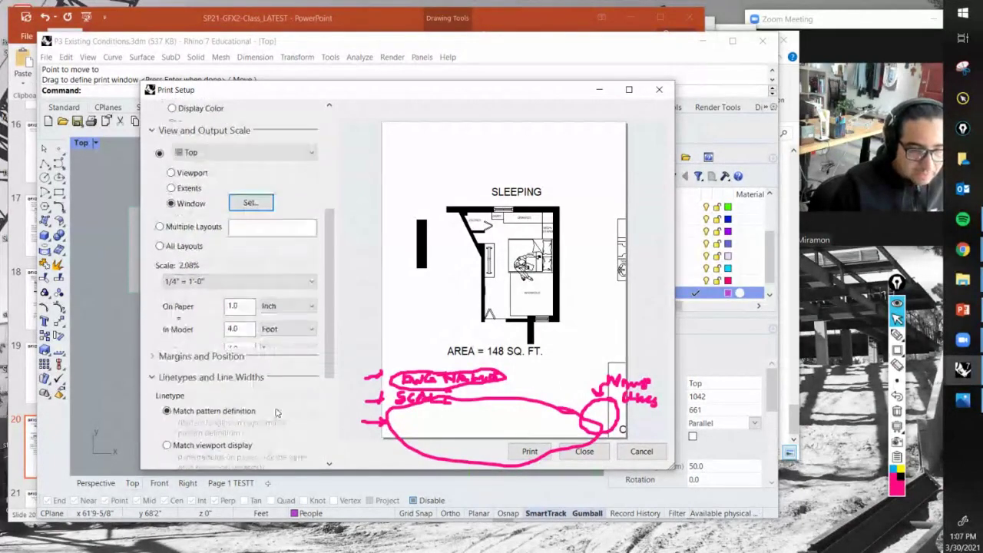
scroll(307, 380, down, 3)
scroll(313, 349, down, 3)
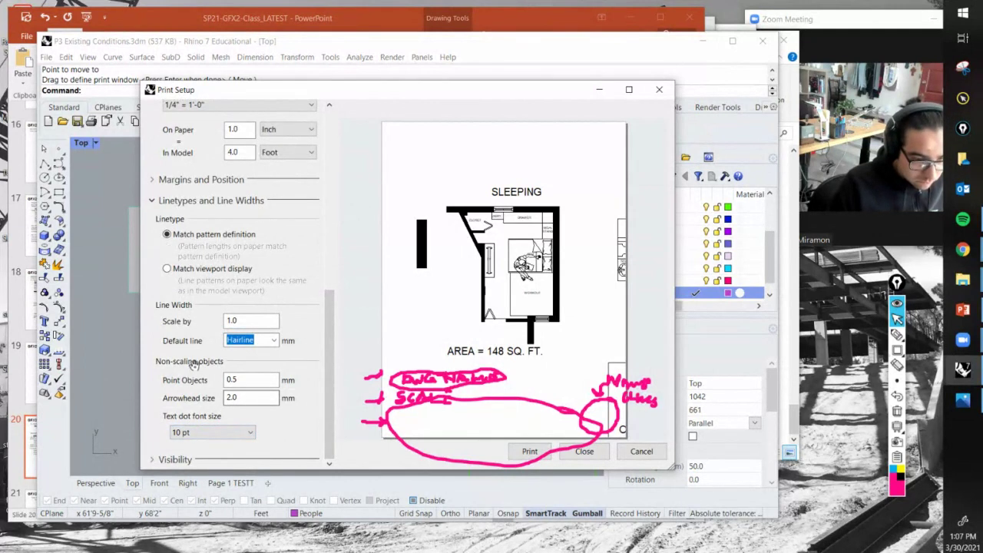
scroll(175, 235, up, 9)
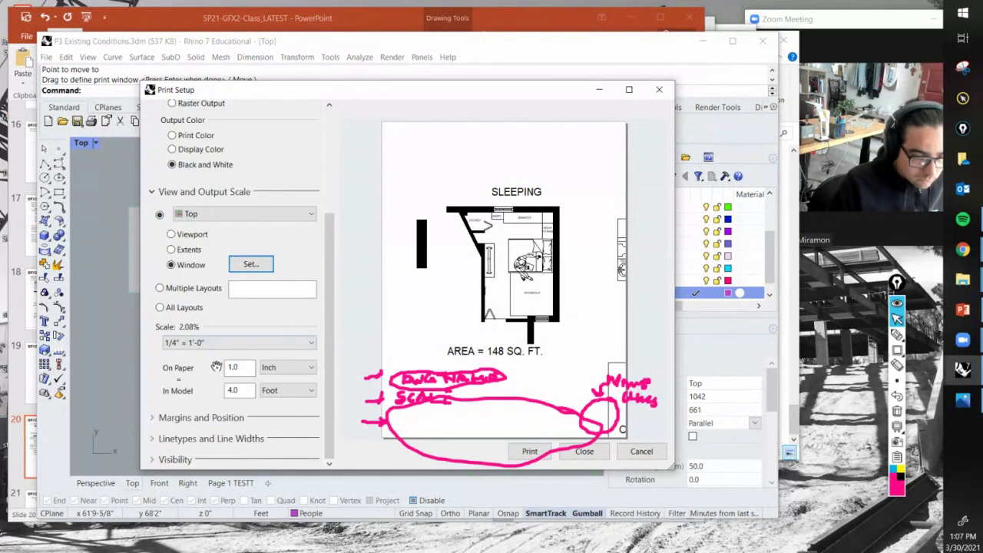
click(185, 459)
scroll(215, 430, down, 5)
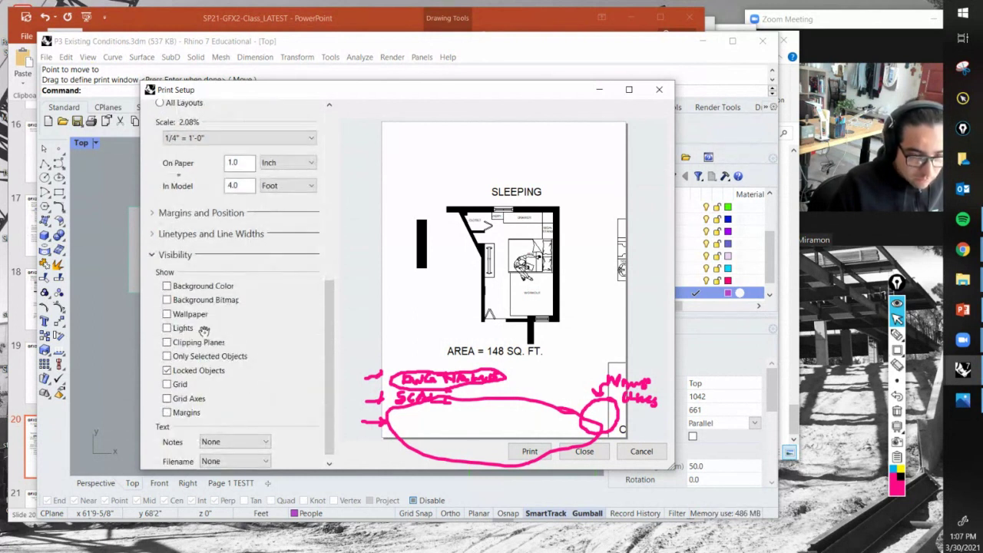
click(166, 255)
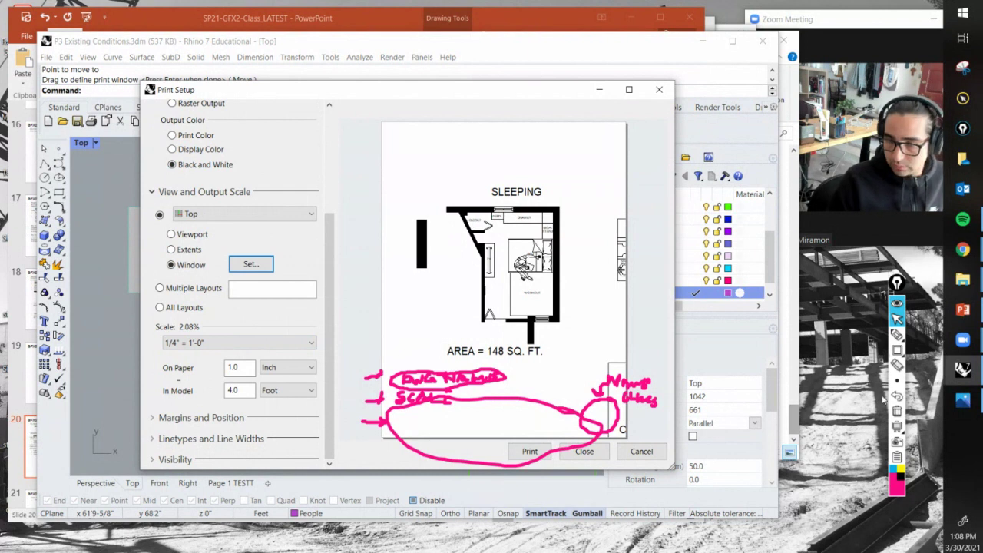
click(896, 411)
Step: Print the sheet to a Desktop PDF named P3 Existing Conditions with initials appended
click(532, 454)
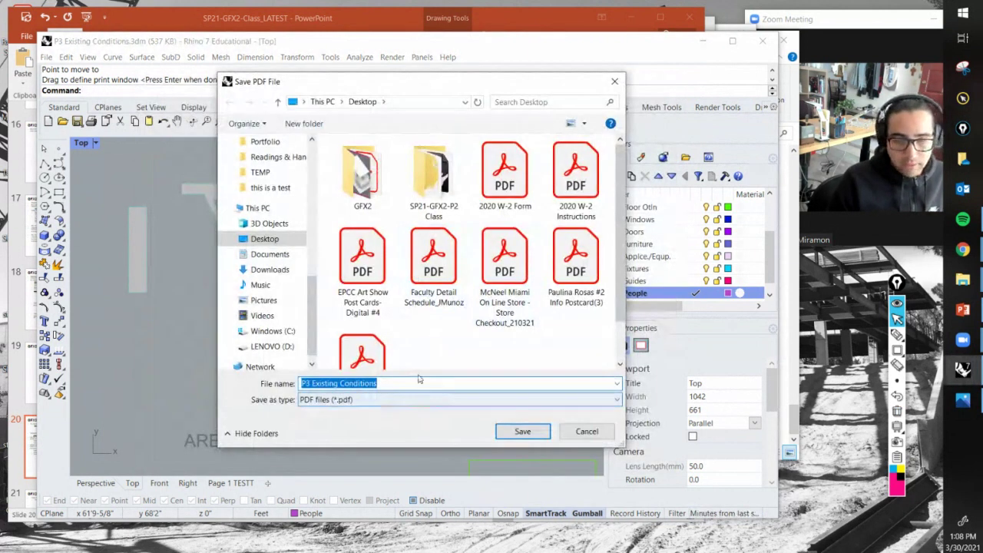
drag(310, 285, 311, 153)
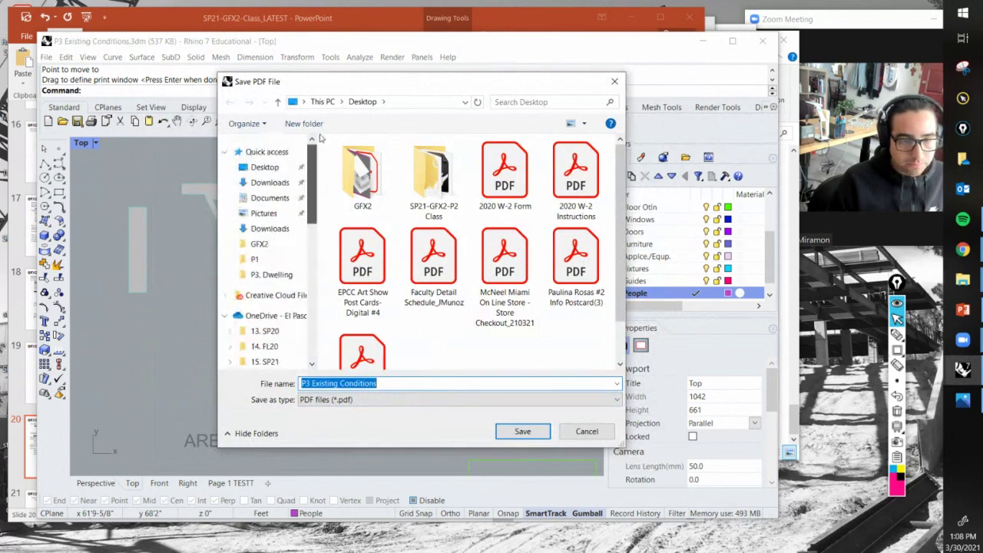
click(384, 383)
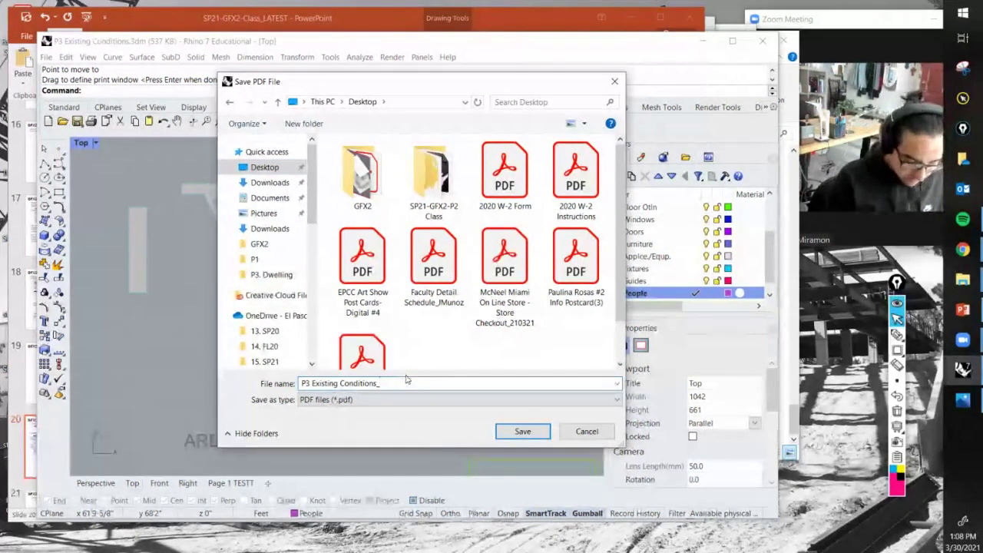
text(_bed)
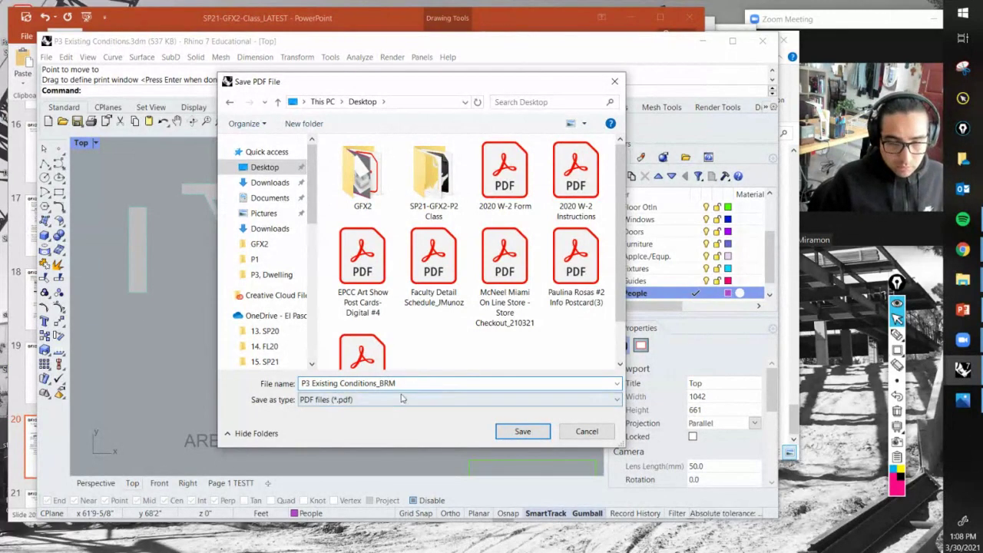
click(522, 431)
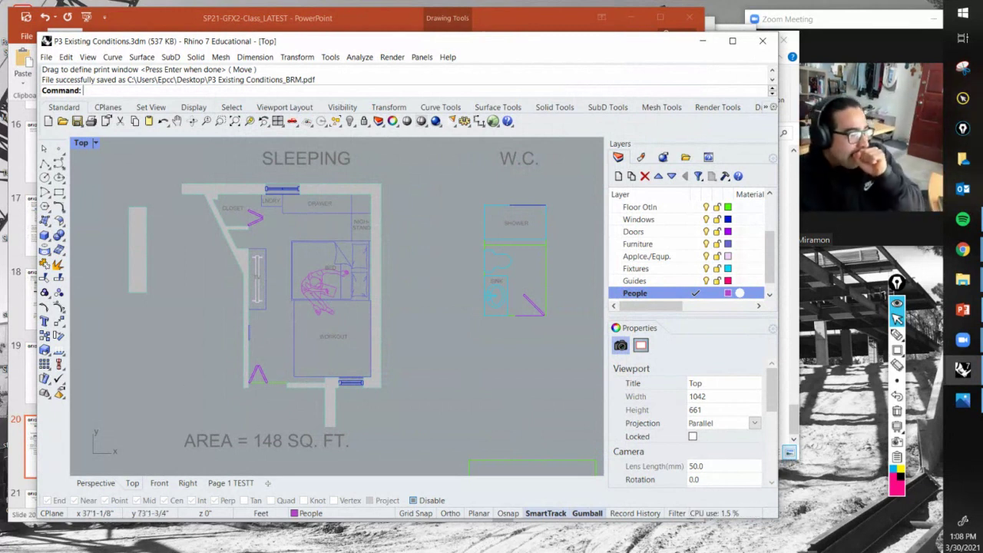
Step: Check and hide the meeting chat, nudge the plan view, then bring PowerPoint's slide 20 forward
key(alt+Tab)
drag(194, 56, 189, 26)
click(208, 17)
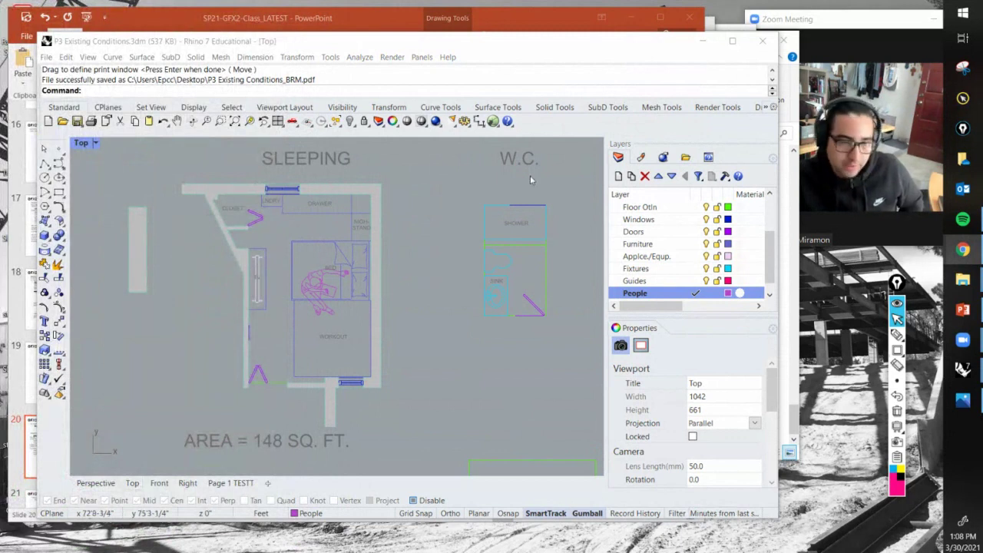
click(437, 239)
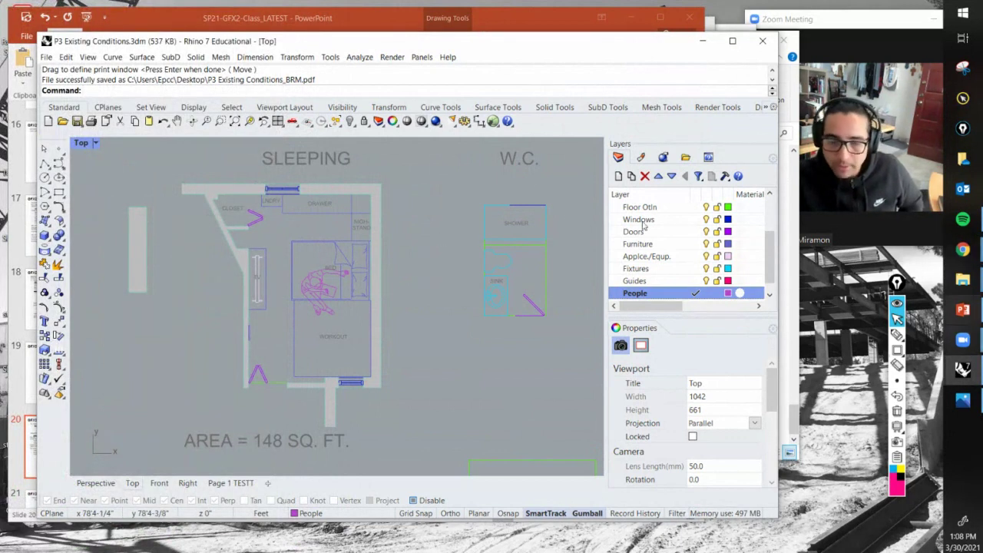
mouse_move(411, 250)
right_down()
mouse_move(428, 268)
mouse_move(413, 265)
right_up()
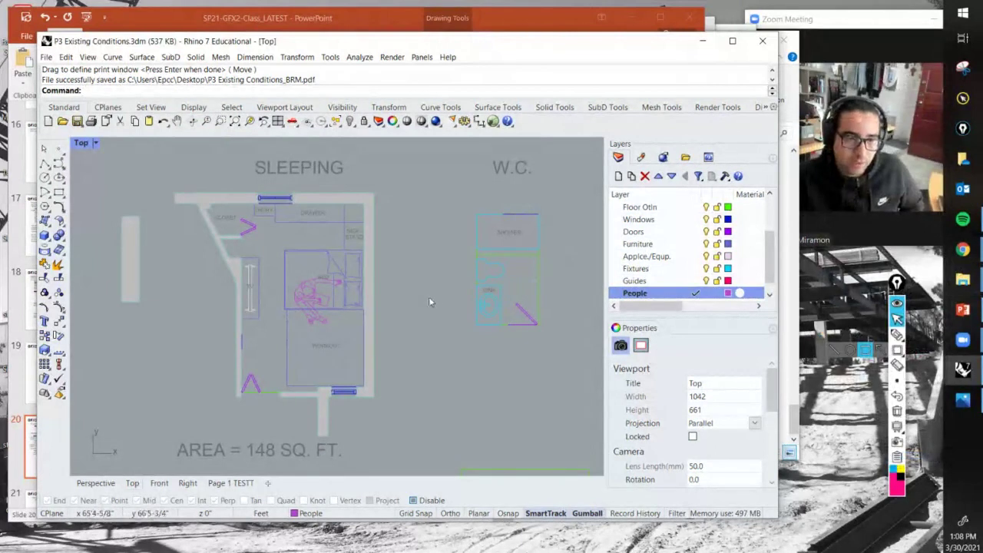
right_drag(432, 302, 431, 296)
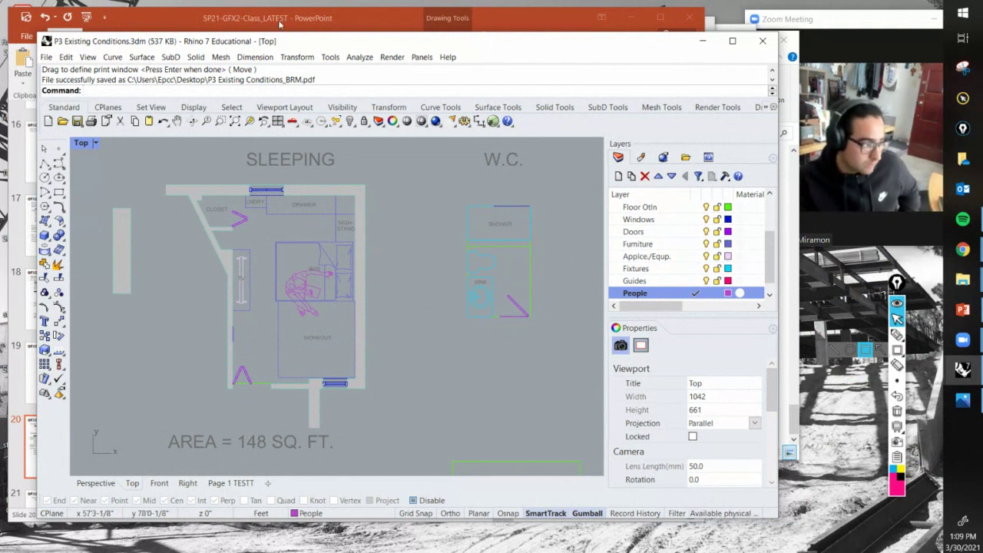
click(280, 25)
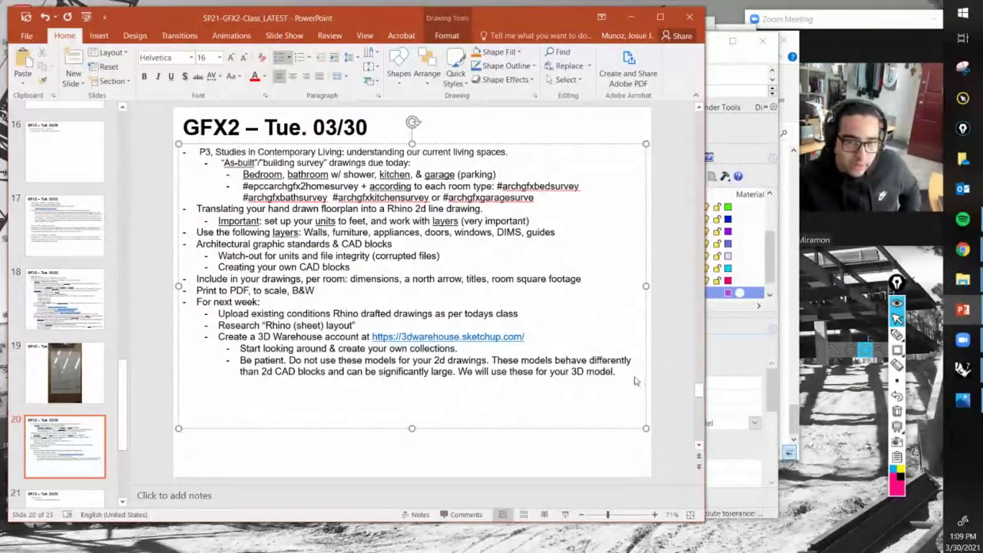
Step: Highlight slide 20's 'For next week' homework and class items, then return to the Rhino drawing
drag(616, 372, 192, 295)
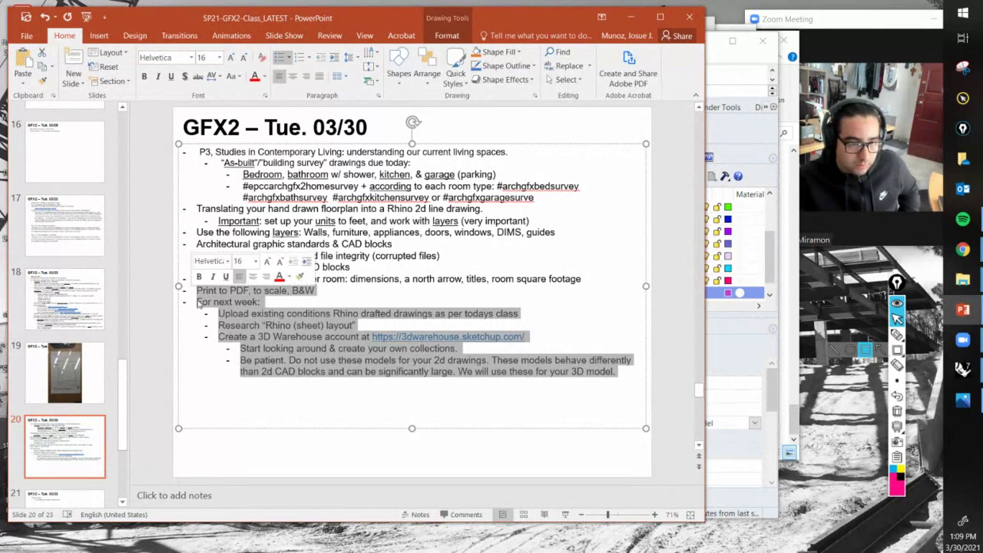
click(246, 324)
drag(317, 291, 179, 147)
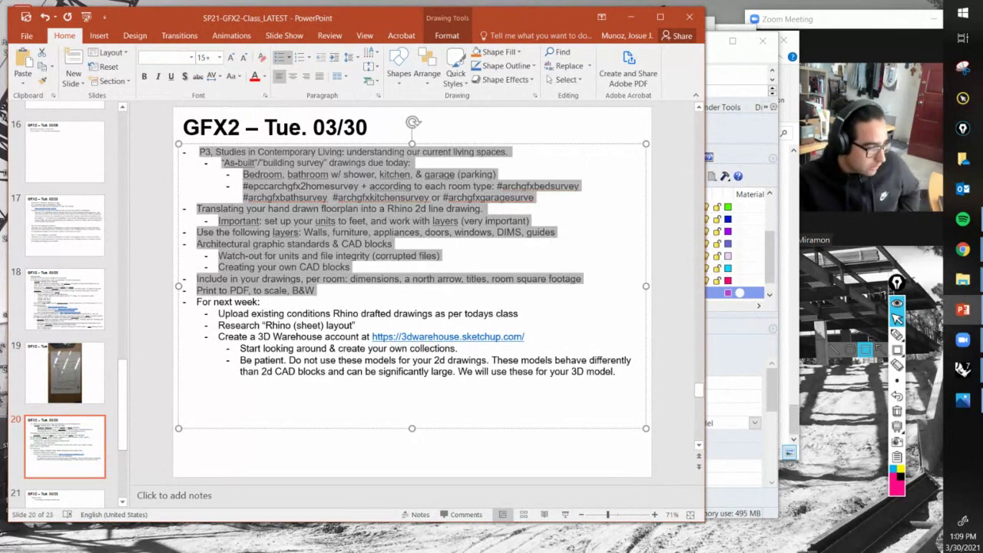
click(962, 250)
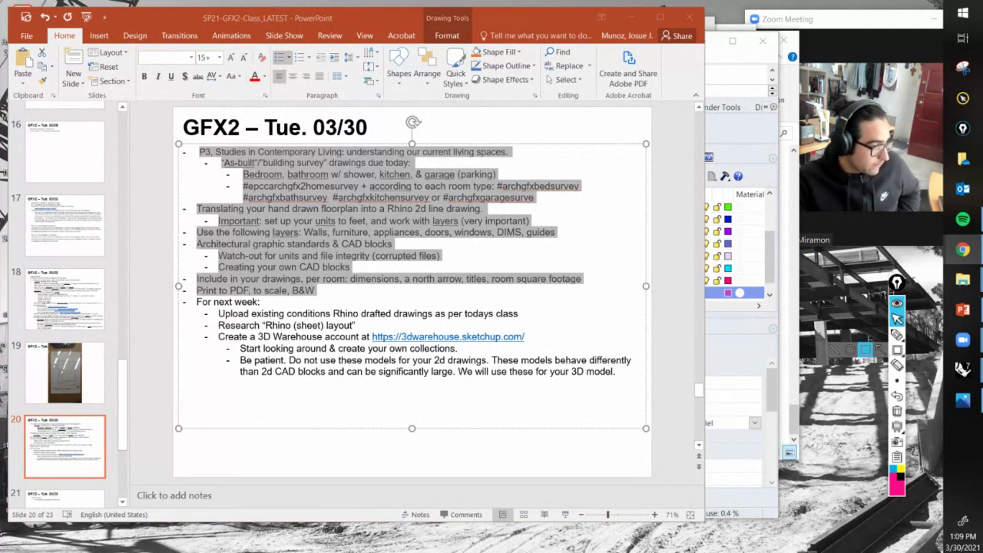
click(751, 359)
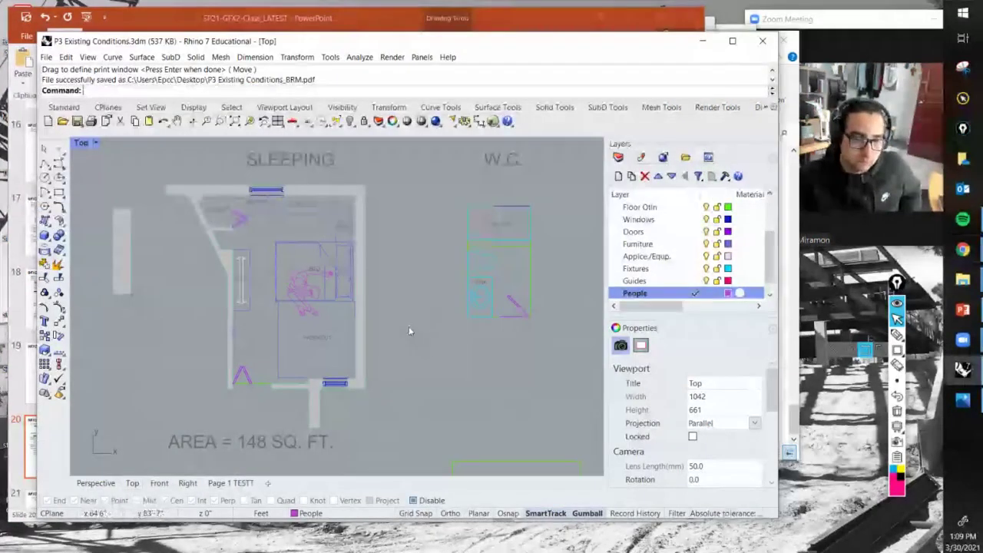
right_drag(391, 321, 379, 348)
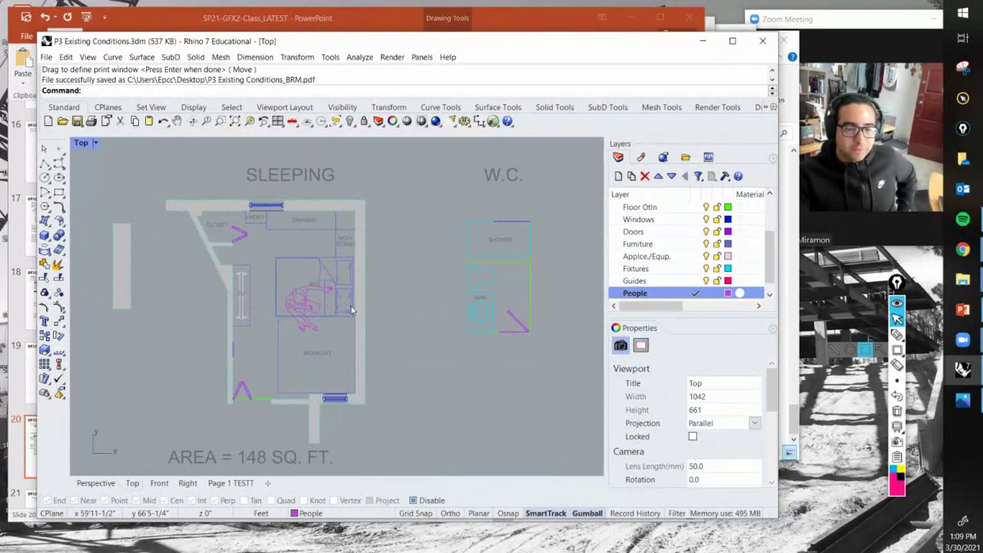
right_drag(332, 300, 357, 315)
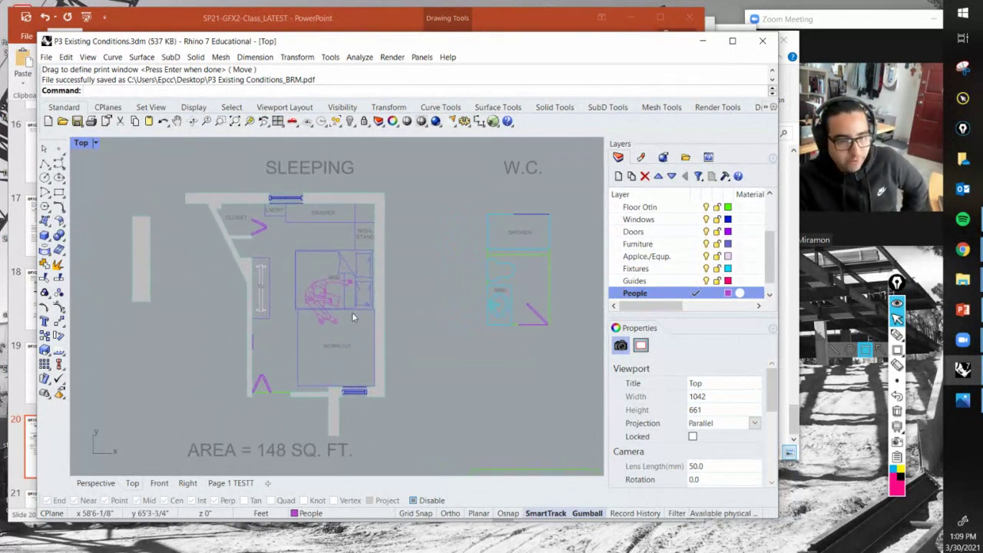
scroll(354, 316, up, 6)
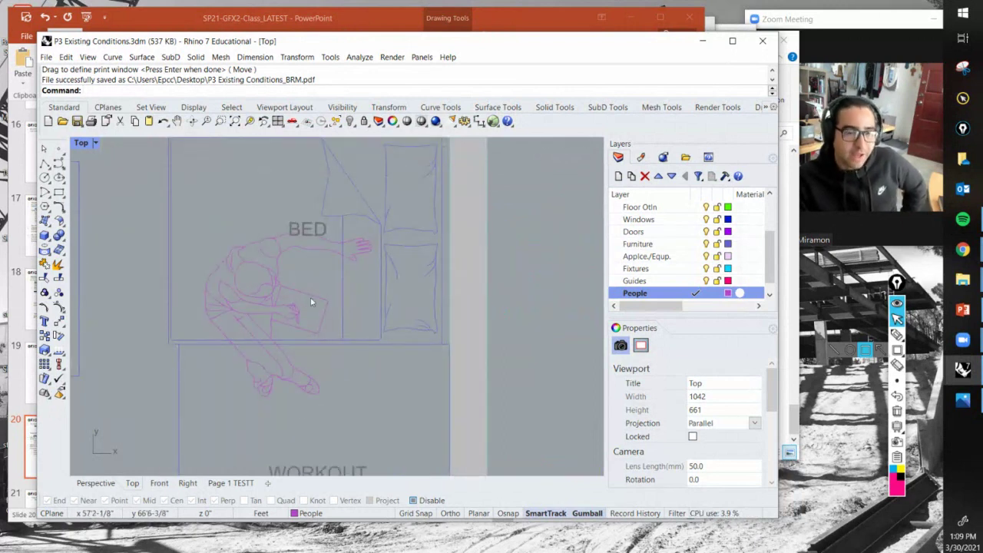
scroll(320, 281, down, 2)
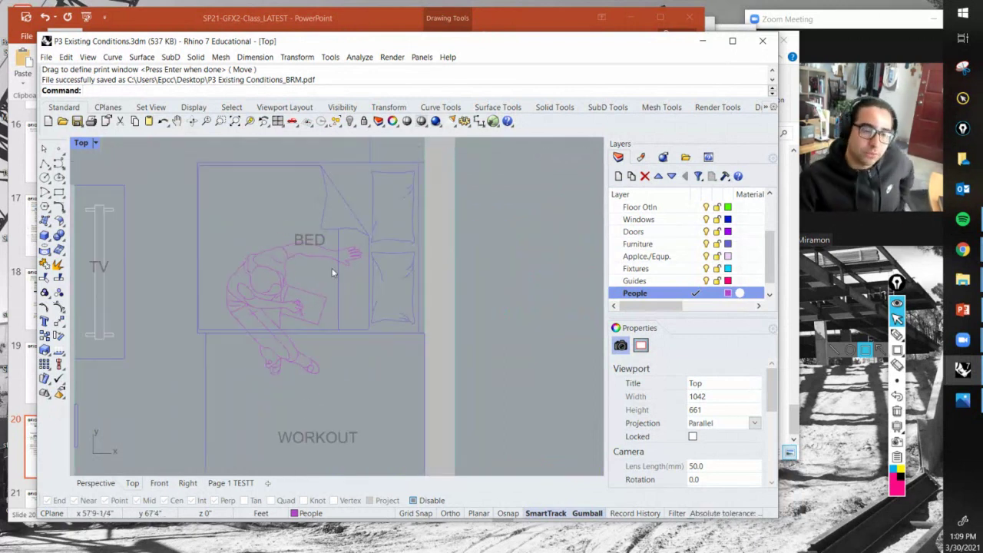
scroll(315, 281, down, 3)
scroll(312, 285, down, 3)
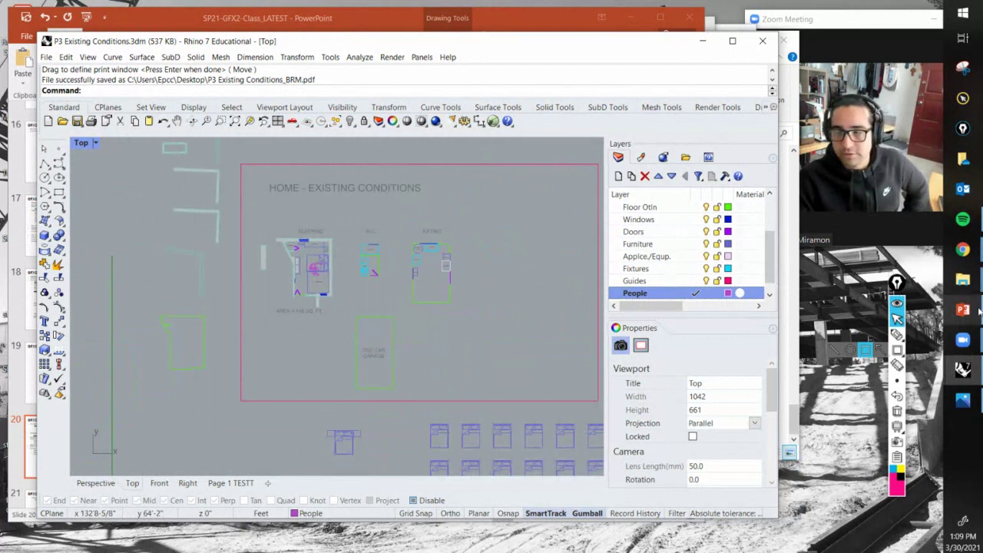
click(961, 371)
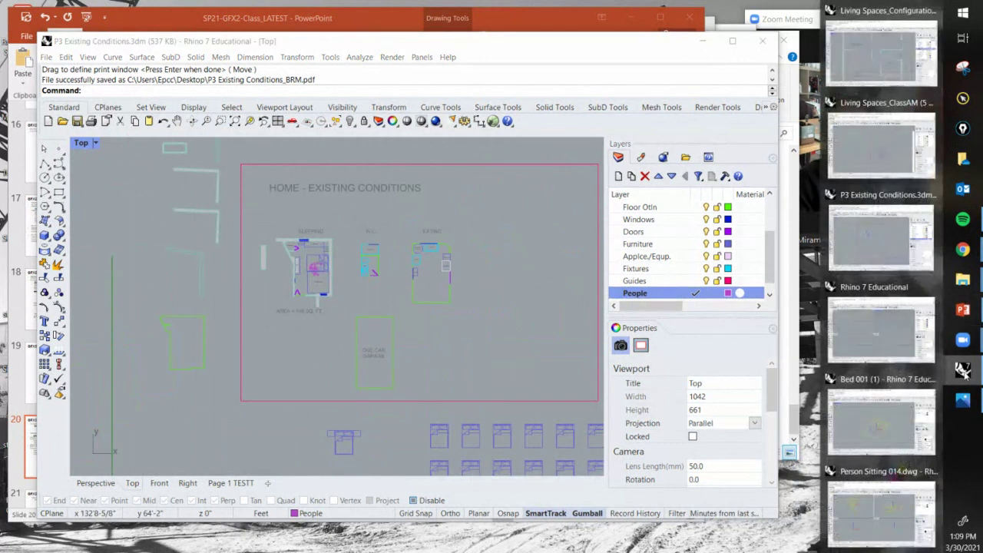
click(897, 239)
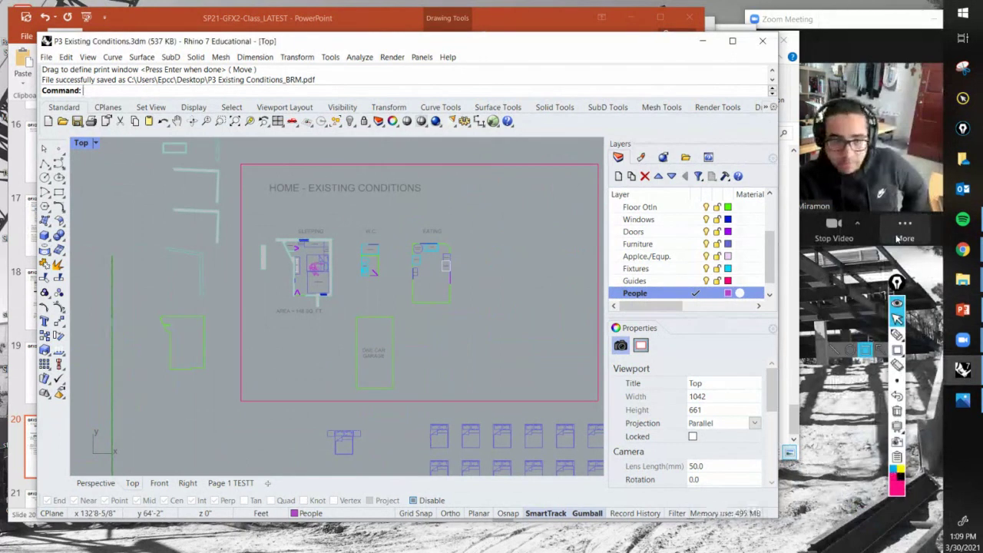
click(970, 371)
click(882, 52)
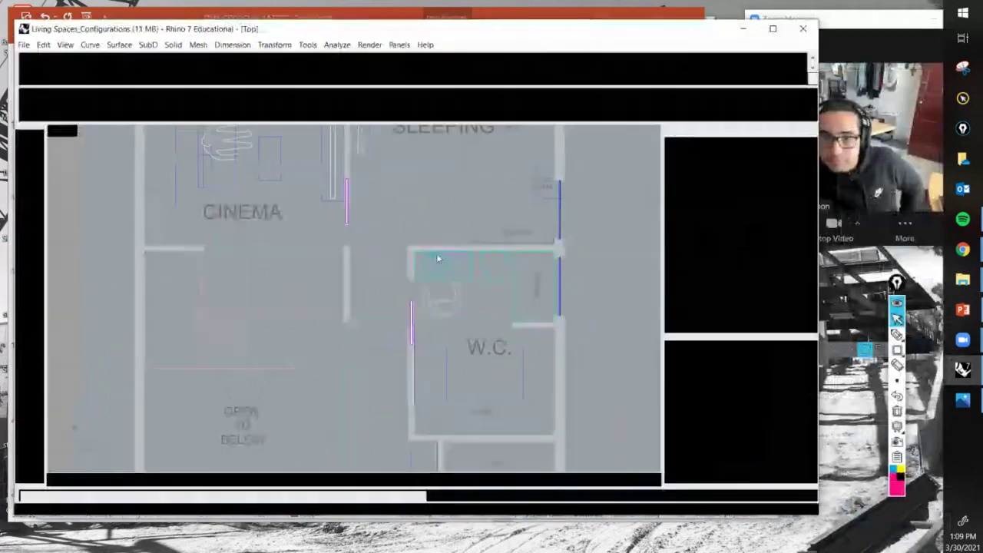
scroll(466, 290, up, 2)
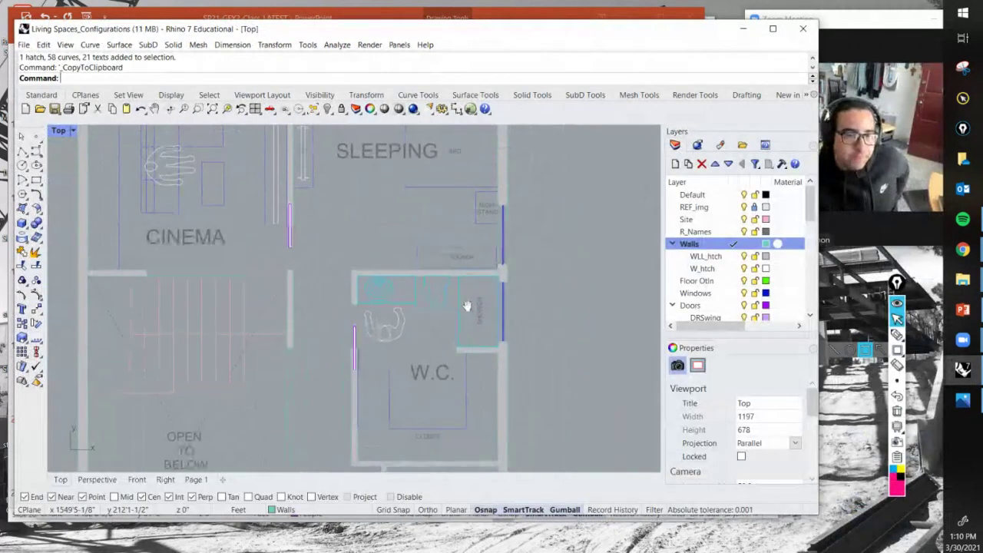
scroll(399, 326, up, 3)
scroll(399, 325, down, 5)
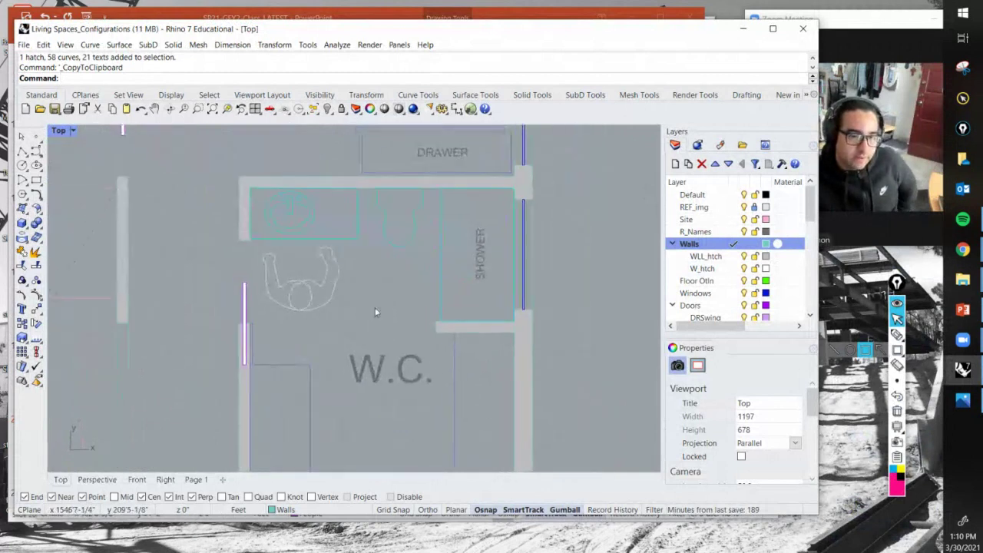
scroll(367, 321, up, 3)
scroll(367, 321, up, 2)
right_drag(320, 285, 425, 356)
scroll(393, 301, down, 2)
scroll(294, 300, up, 1)
right_drag(315, 259, 292, 300)
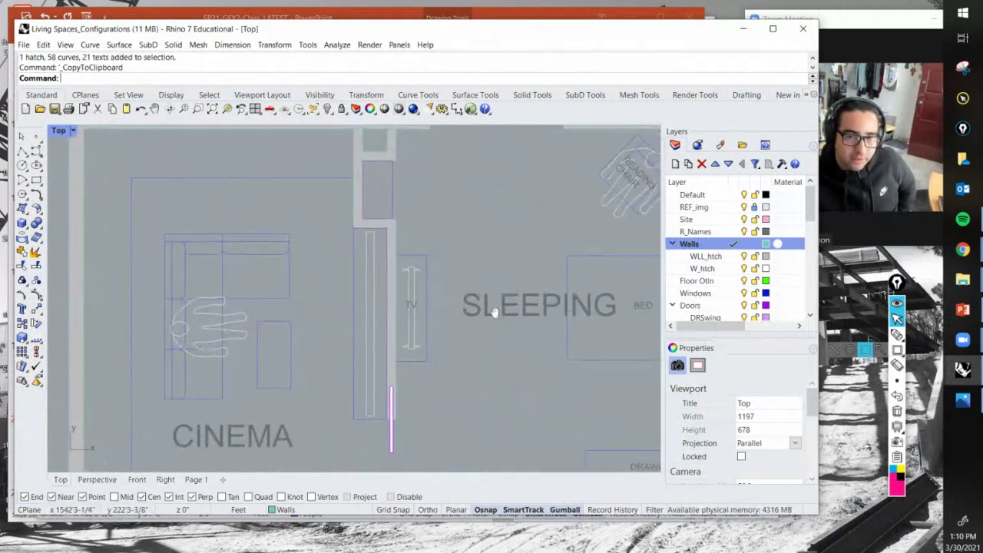
right_drag(596, 250, 473, 281)
right_drag(501, 333, 527, 322)
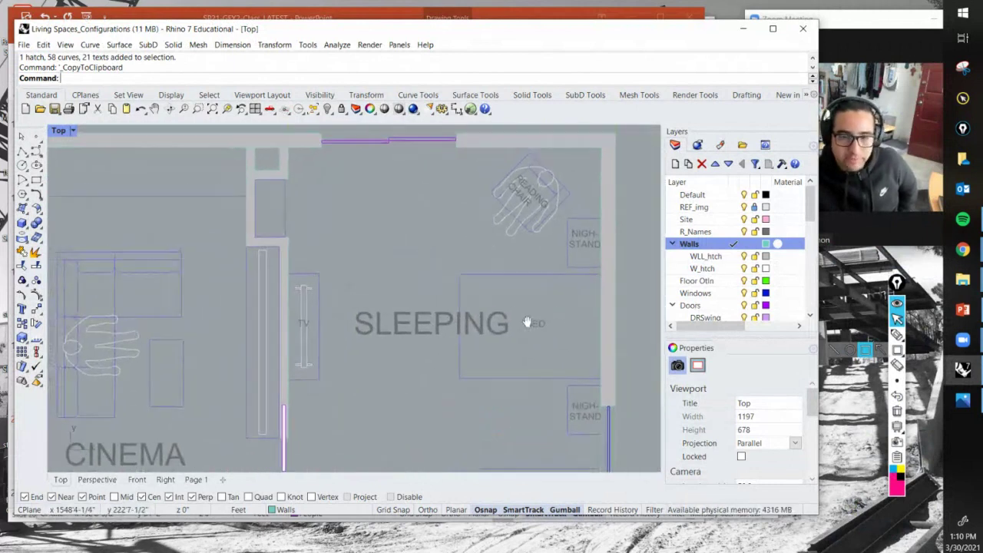
scroll(527, 321, down, 2)
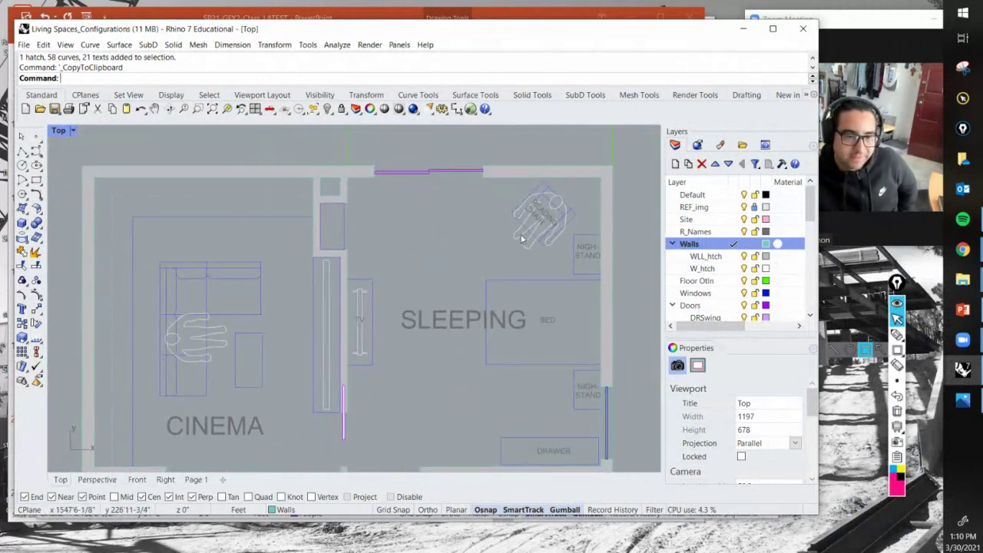
click(522, 246)
key(Escape)
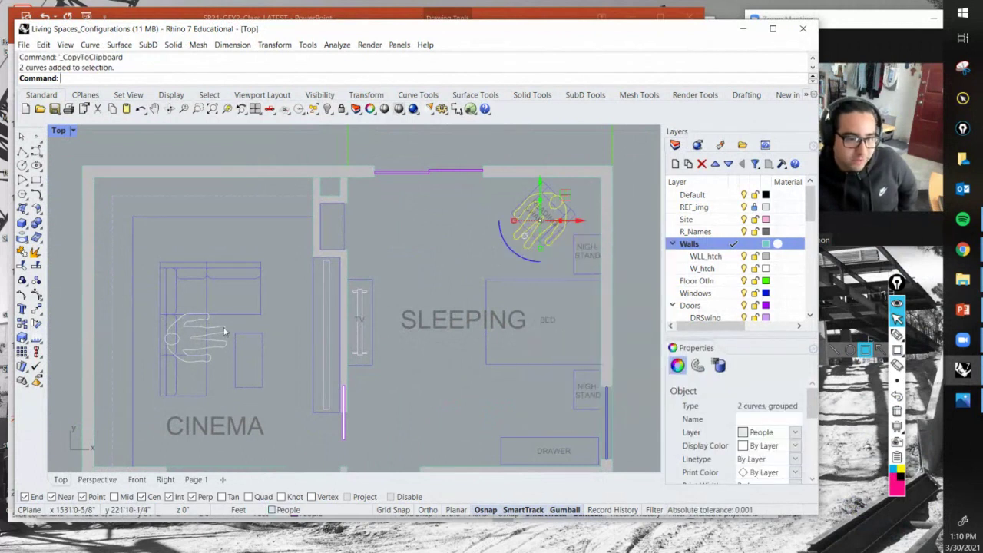
click(221, 330)
key(Escape)
right_drag(476, 408, 468, 226)
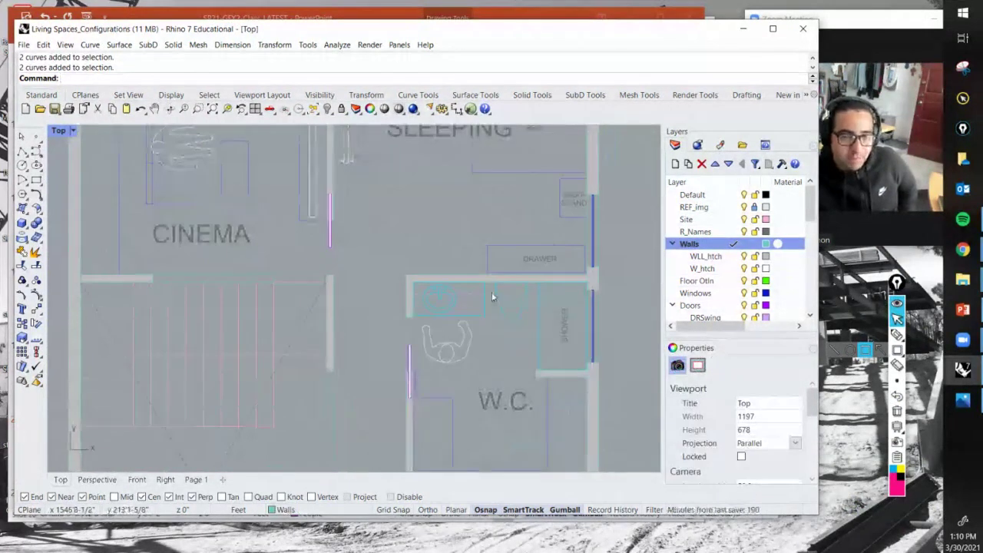
right_drag(491, 297, 455, 309)
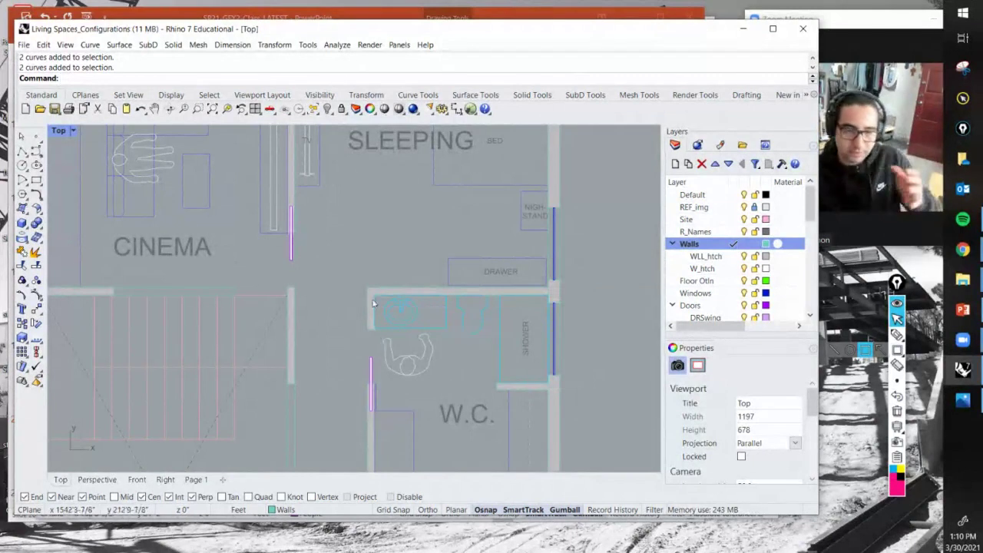
scroll(459, 299, down, 6)
scroll(389, 298, up, 5)
scroll(389, 298, up, 5)
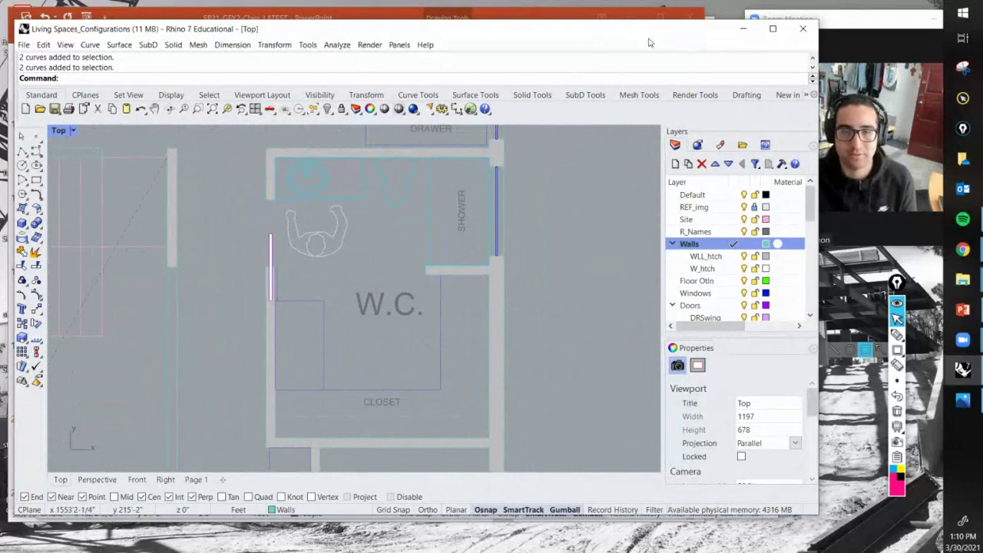
click(745, 29)
scroll(327, 273, up, 5)
scroll(303, 323, down, 3)
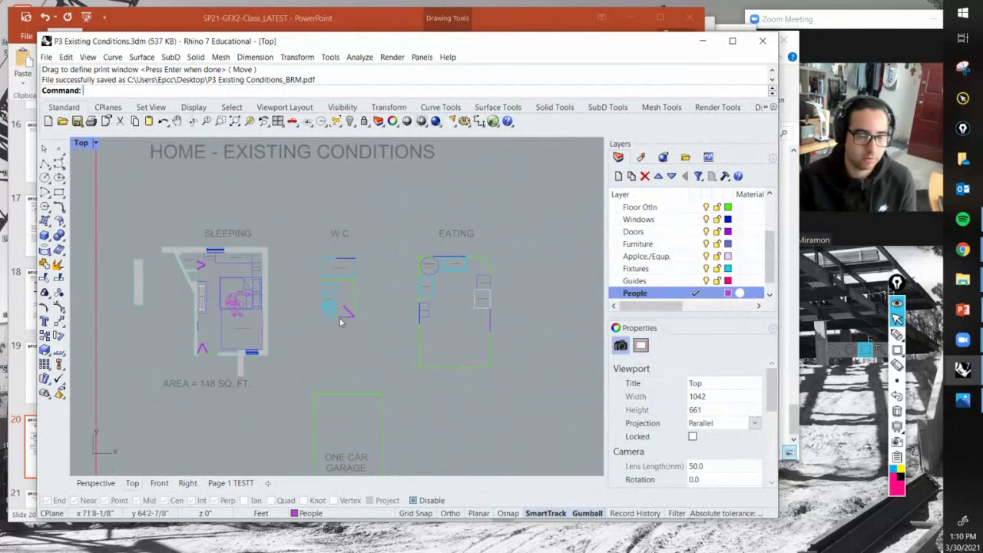
scroll(246, 327, up, 2)
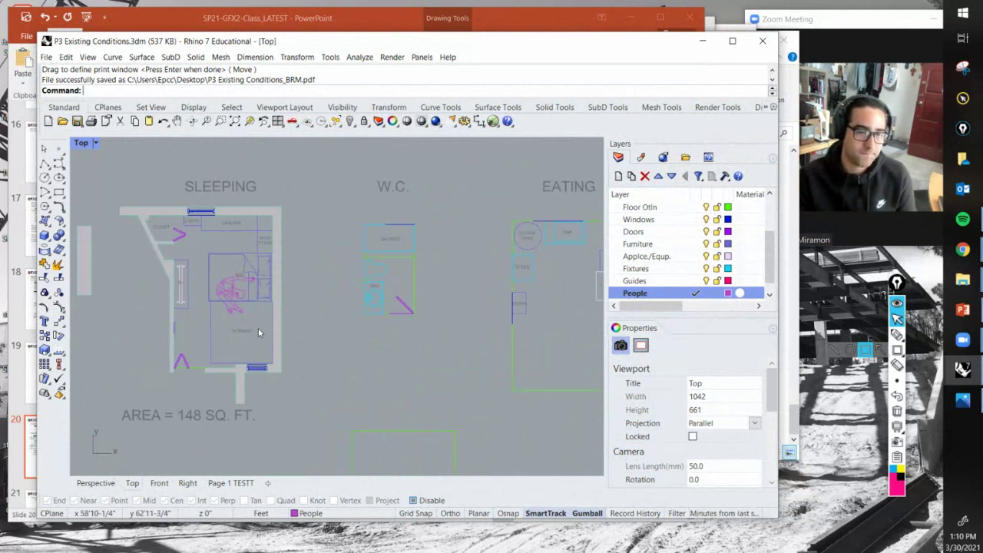
drag(495, 50, 501, 66)
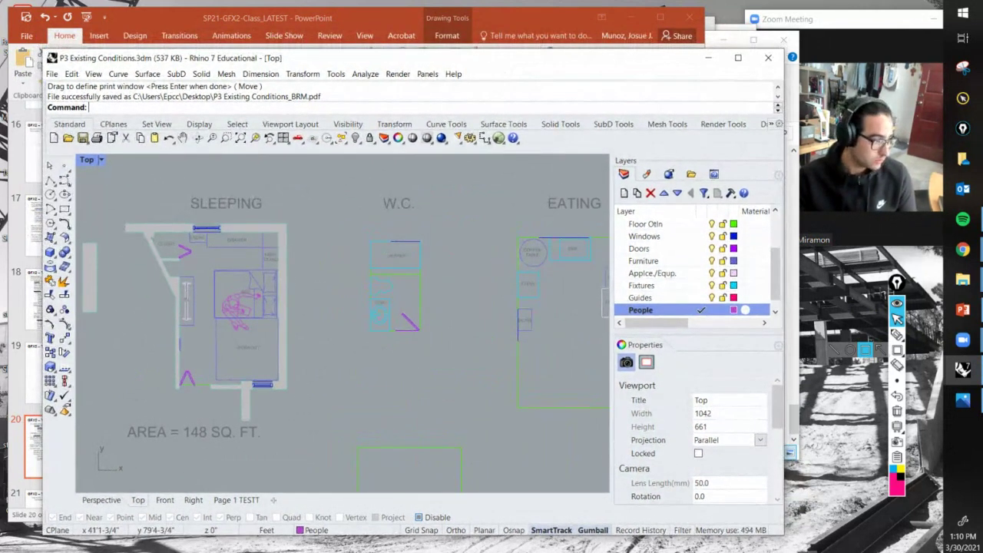
key(alt+Tab)
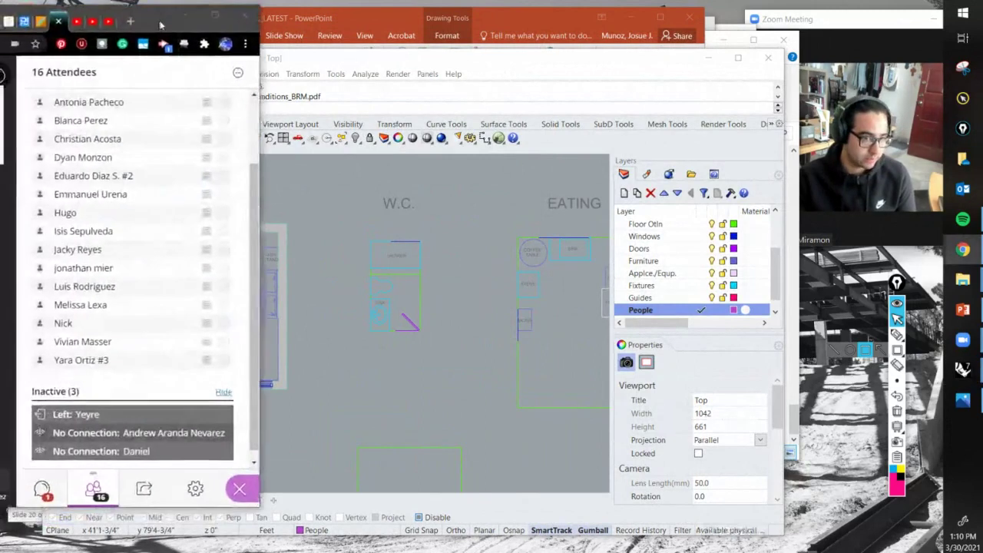
drag(149, 15, 148, 37)
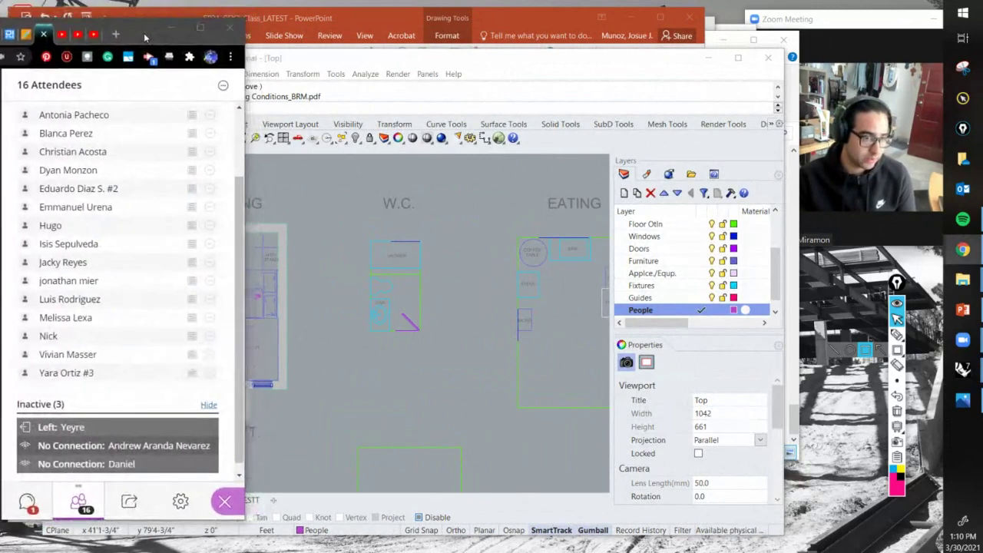
click(30, 501)
click(73, 436)
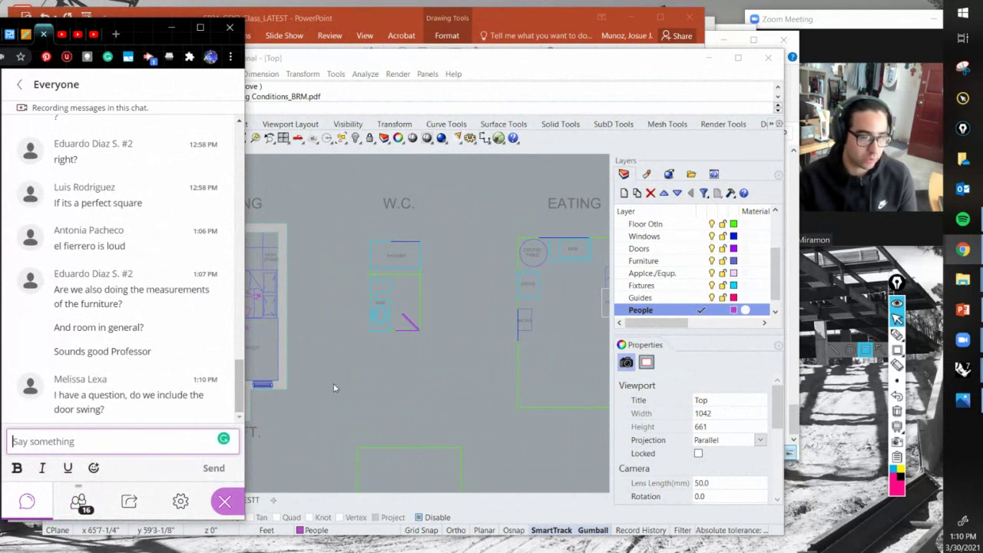
click(171, 28)
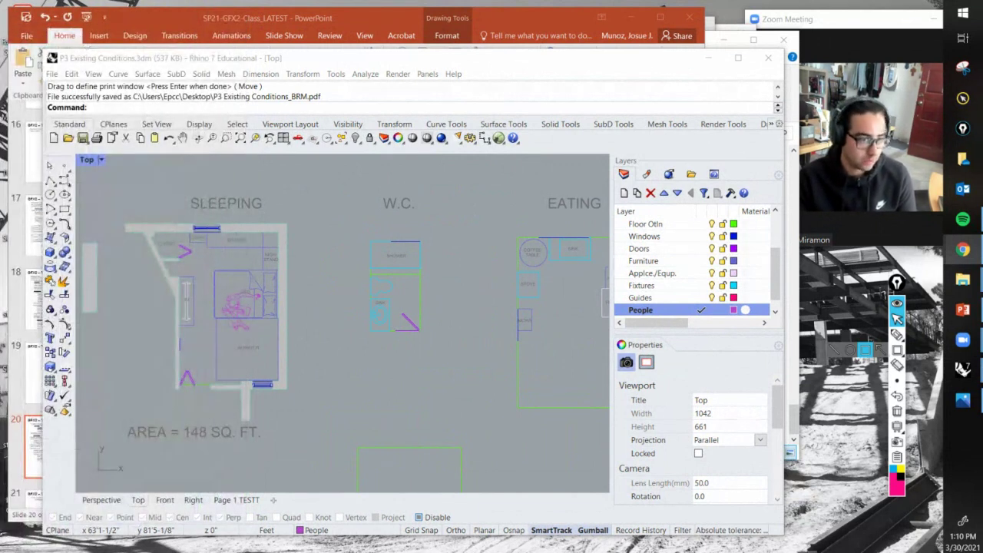
click(401, 398)
scroll(401, 375, down, 5)
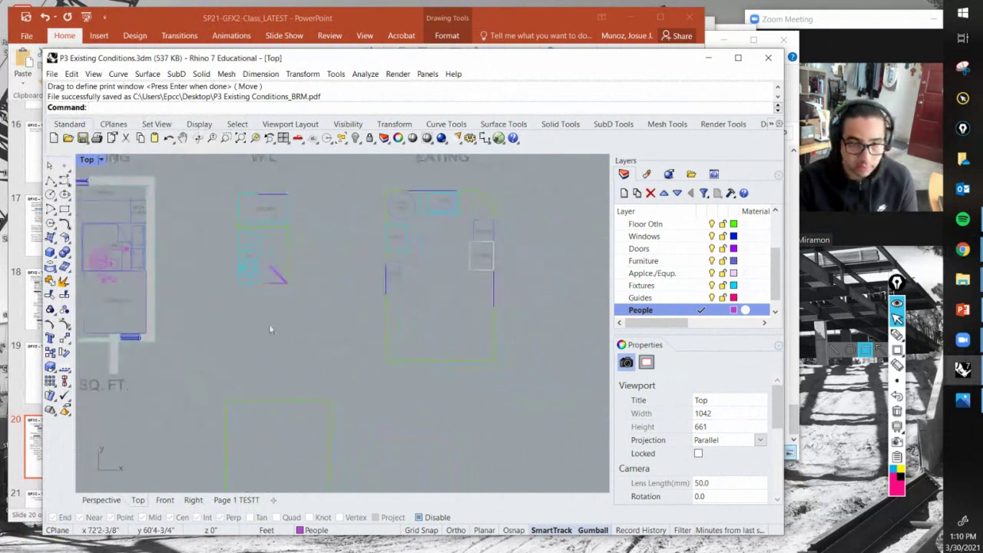
right_drag(272, 325, 390, 259)
scroll(245, 348, down, 4)
scroll(460, 353, up, 10)
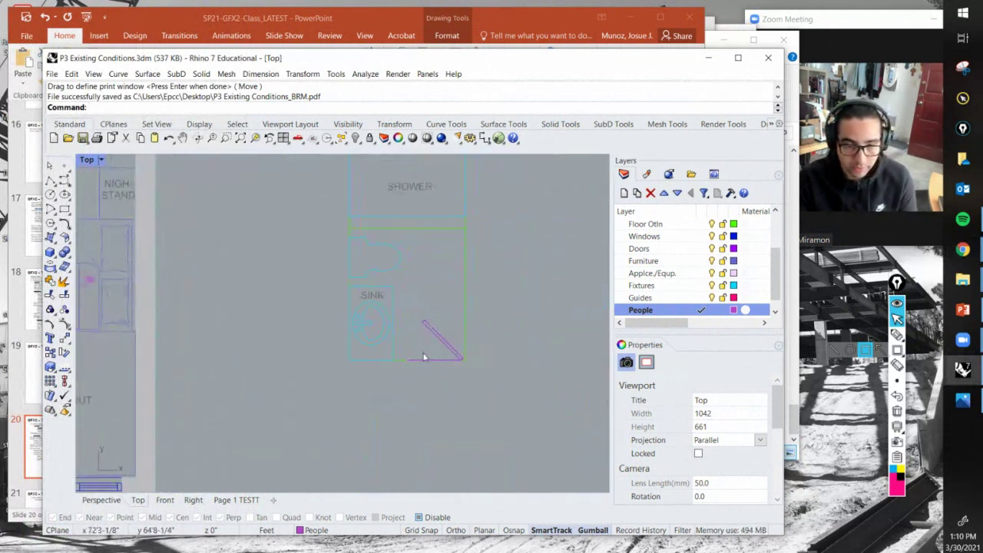
scroll(438, 354, up, 3)
right_drag(421, 286, 359, 258)
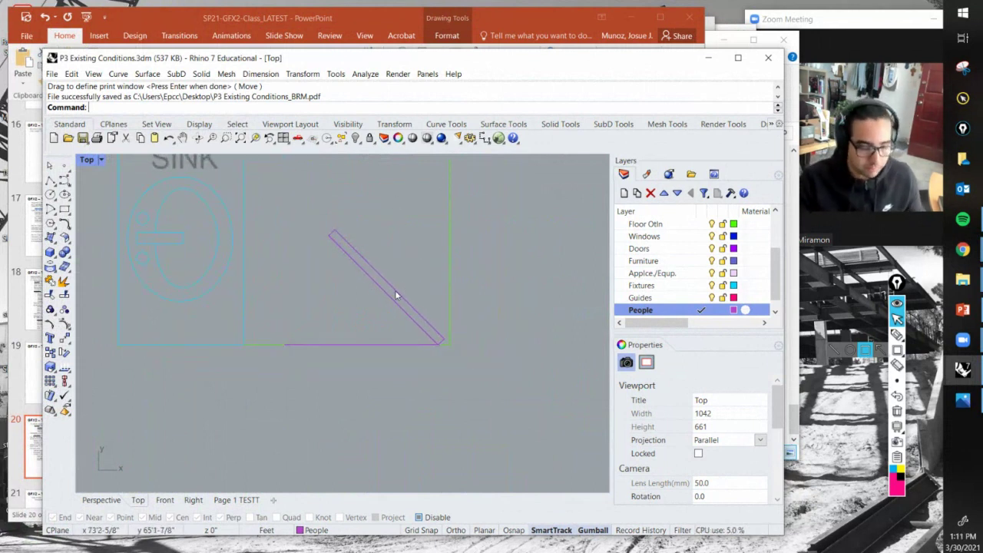
text(Circle)
key(Return)
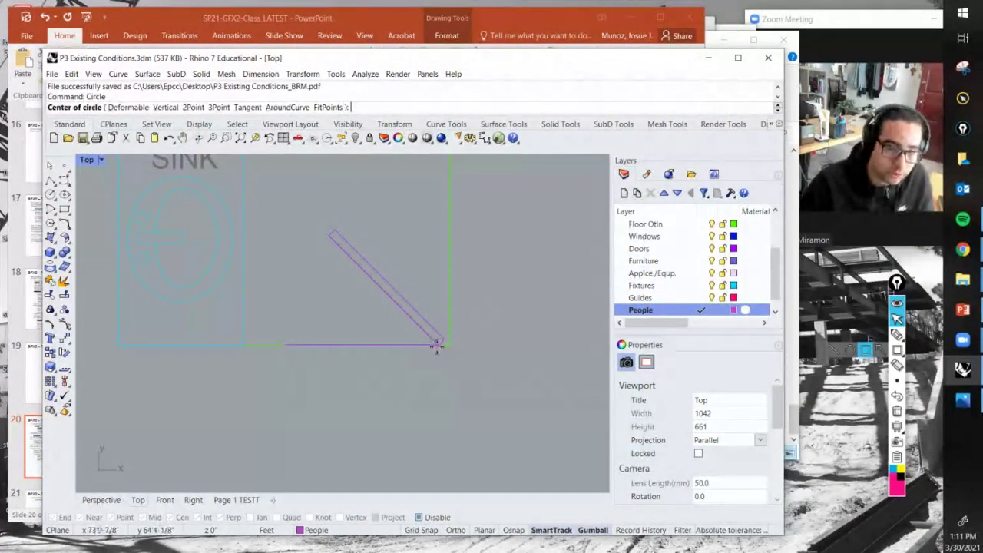
key(Escape)
text(Arc)
key(Return)
click(512, 530)
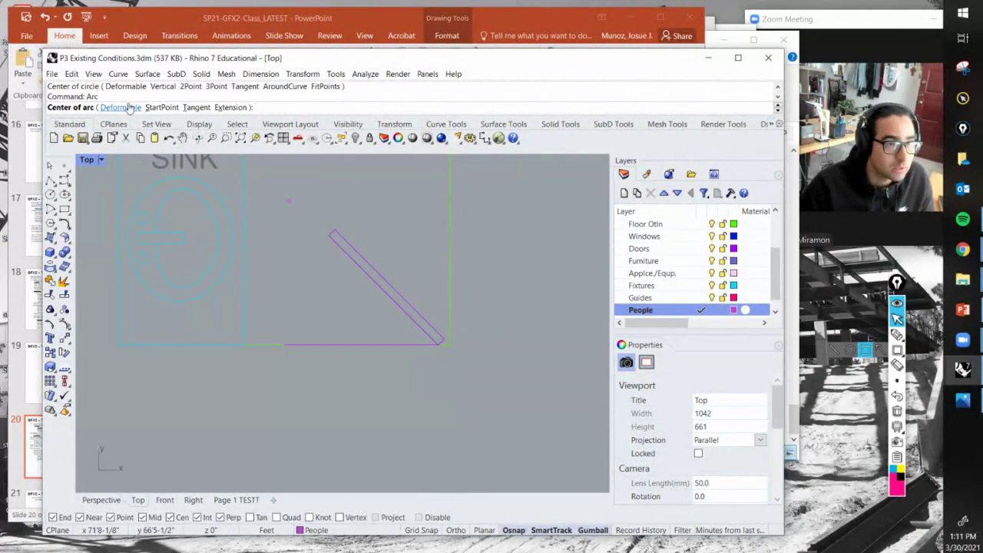
click(161, 107)
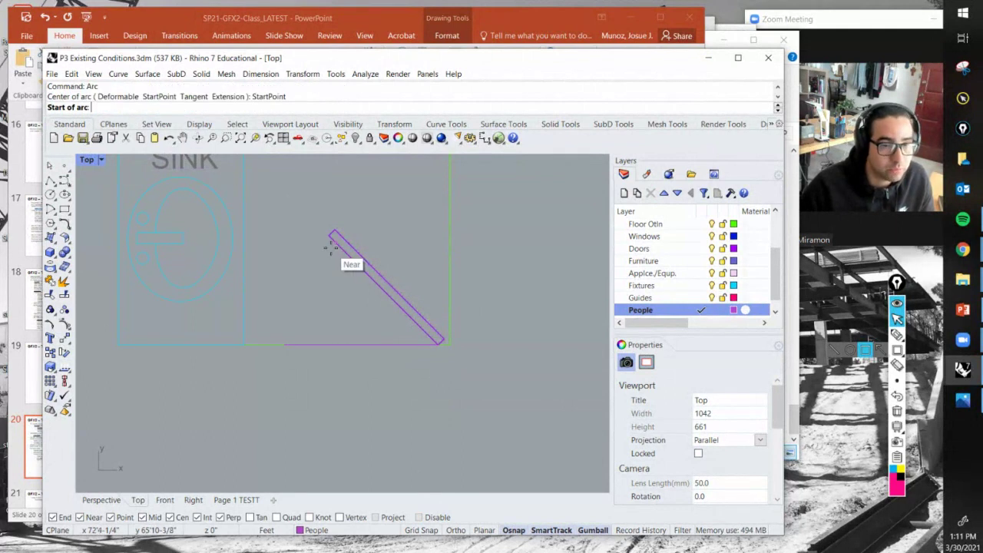
click(331, 236)
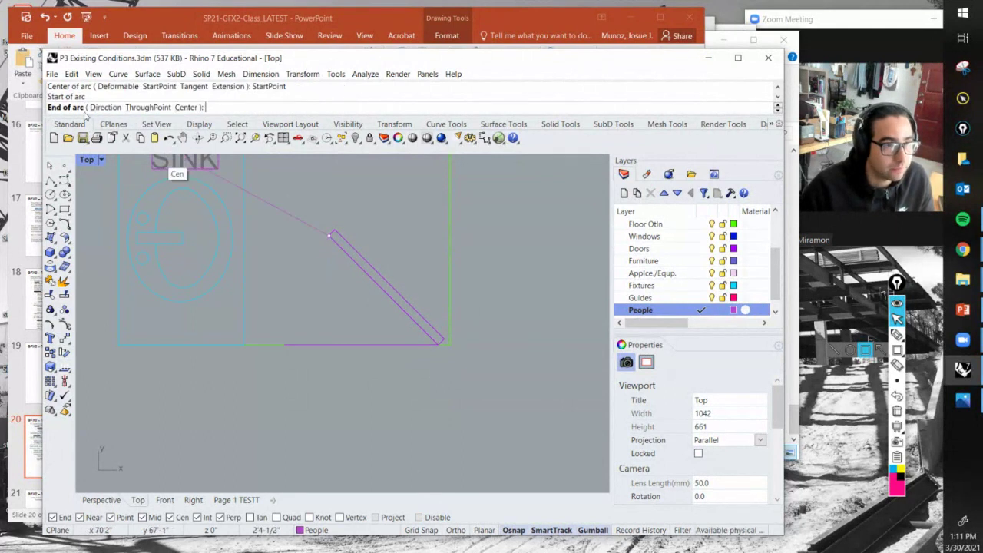
click(284, 344)
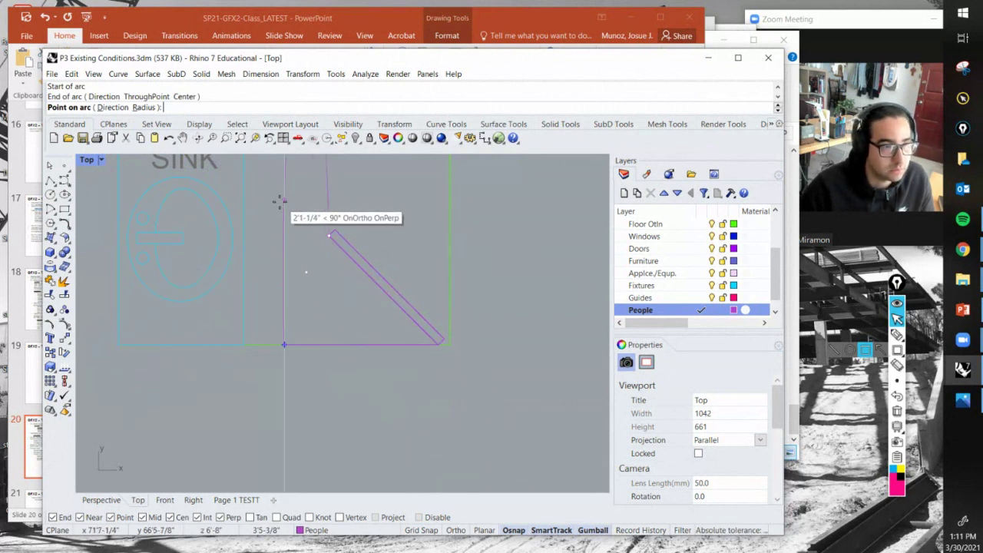
click(143, 108)
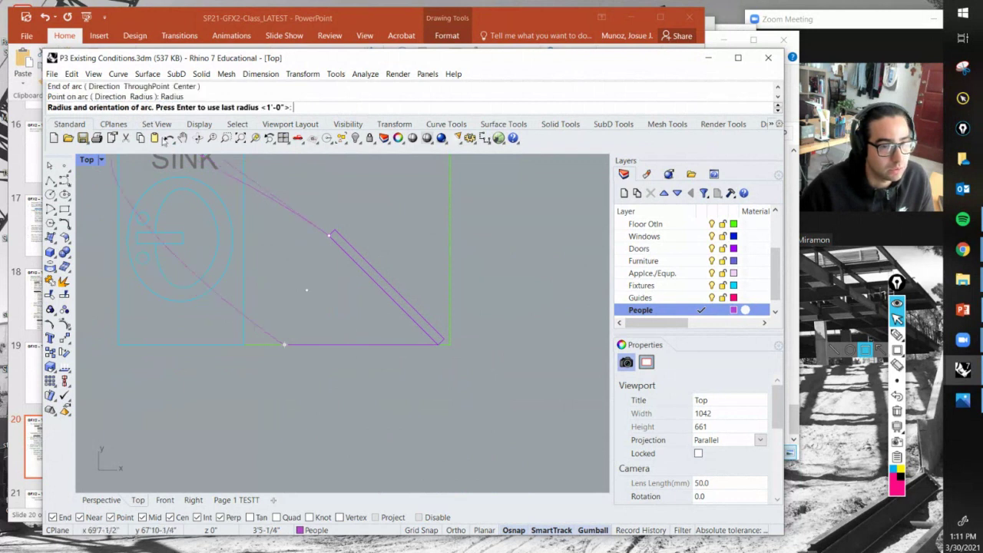
click(438, 347)
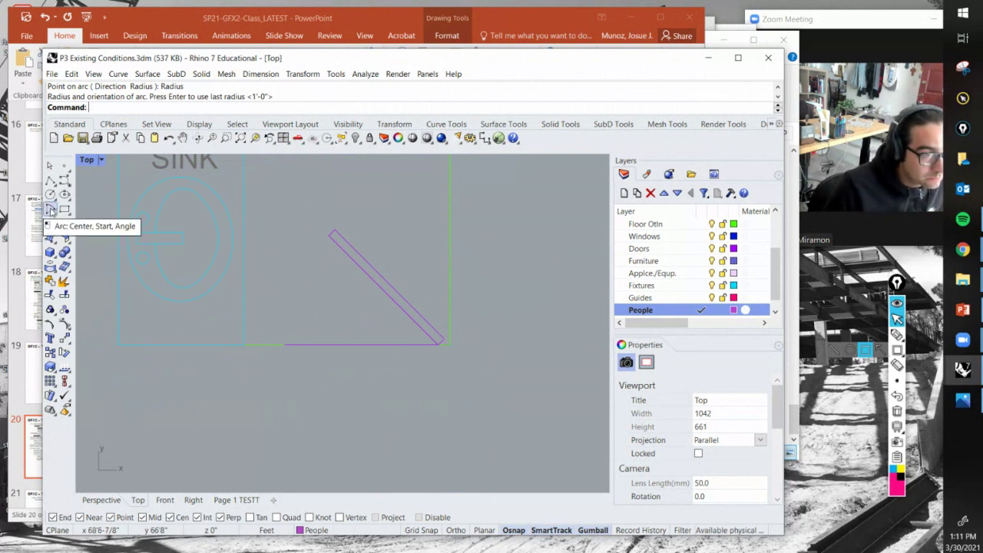
Step: Draw the door swing arc centred on the hinge corner, from the wall line to the leaf tip
click(51, 207)
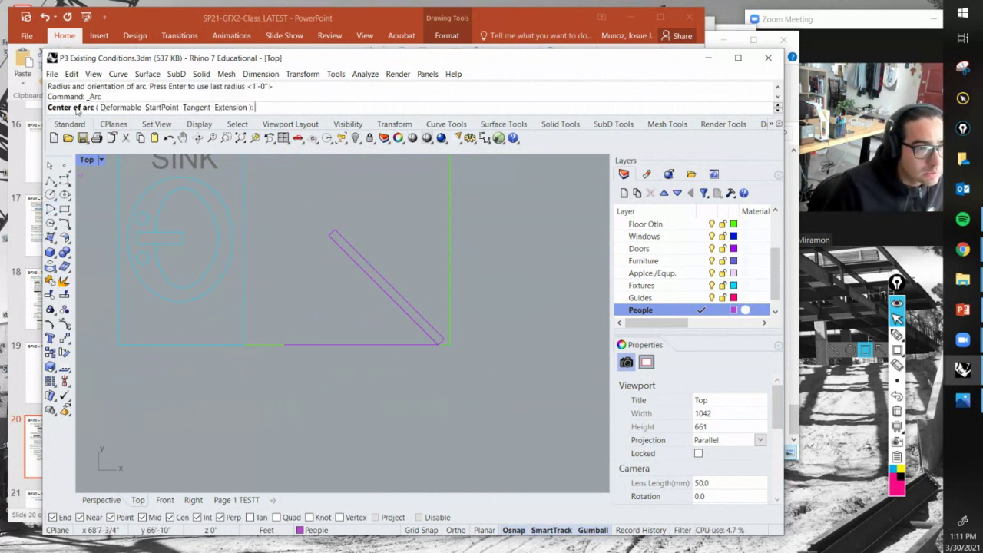
click(443, 352)
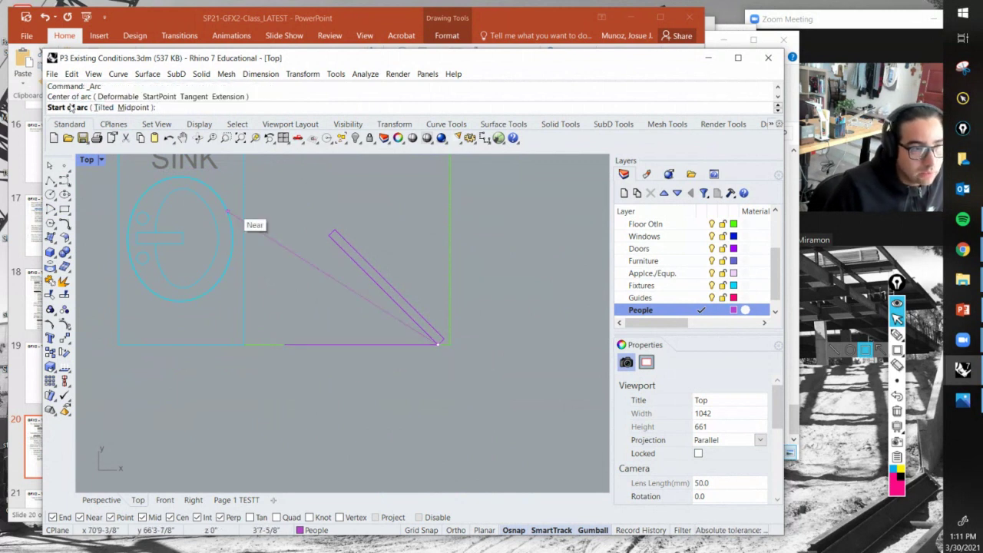
click(285, 344)
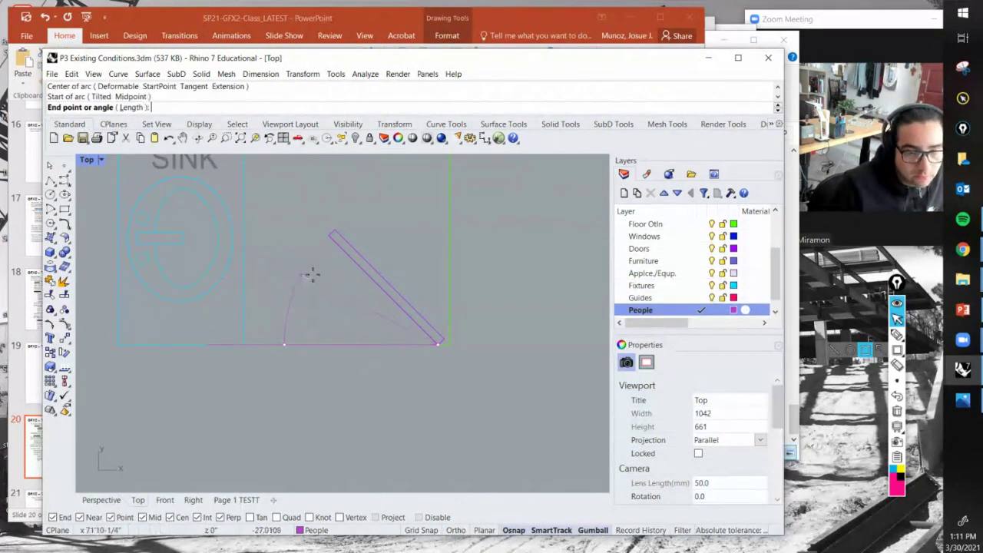
click(324, 243)
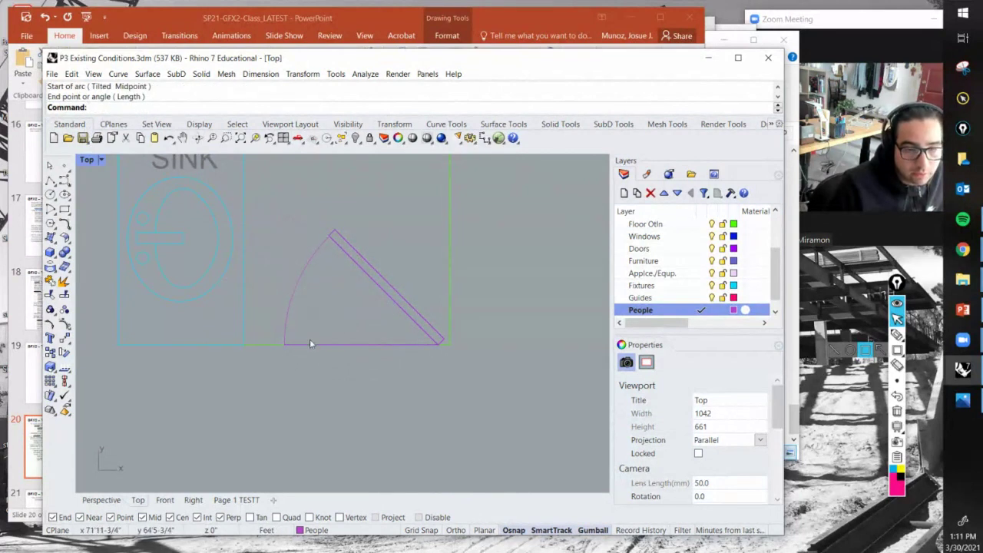
Step: Select the new swing arc, then zoom out to see the whole floor plan
click(325, 245)
click(290, 263)
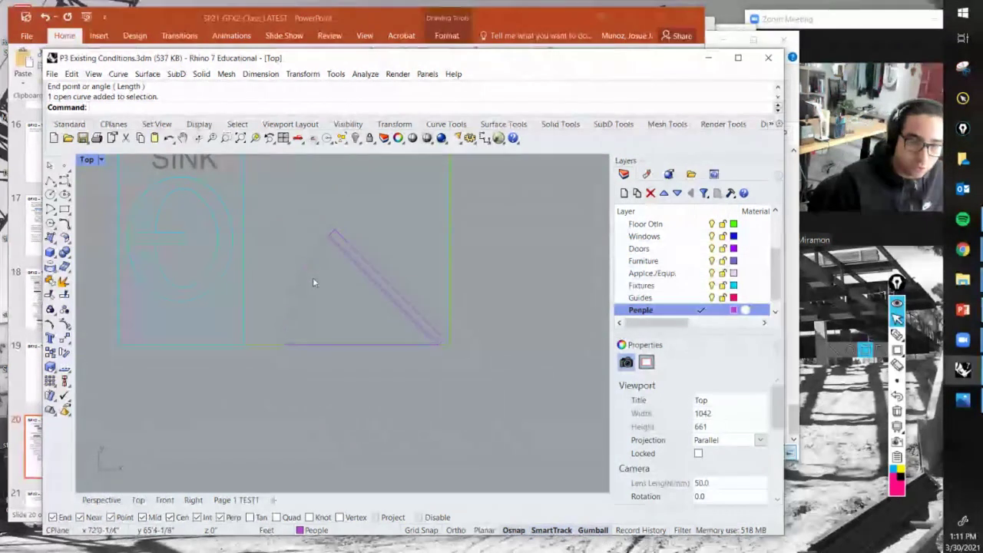
click(307, 269)
right_drag(392, 357, 386, 417)
key(Delete)
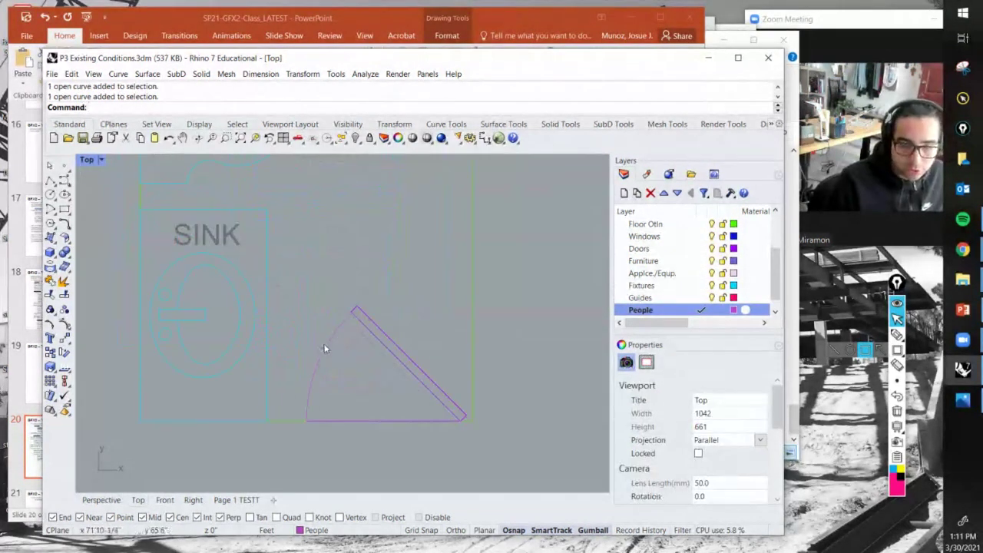
right_drag(331, 351, 334, 331)
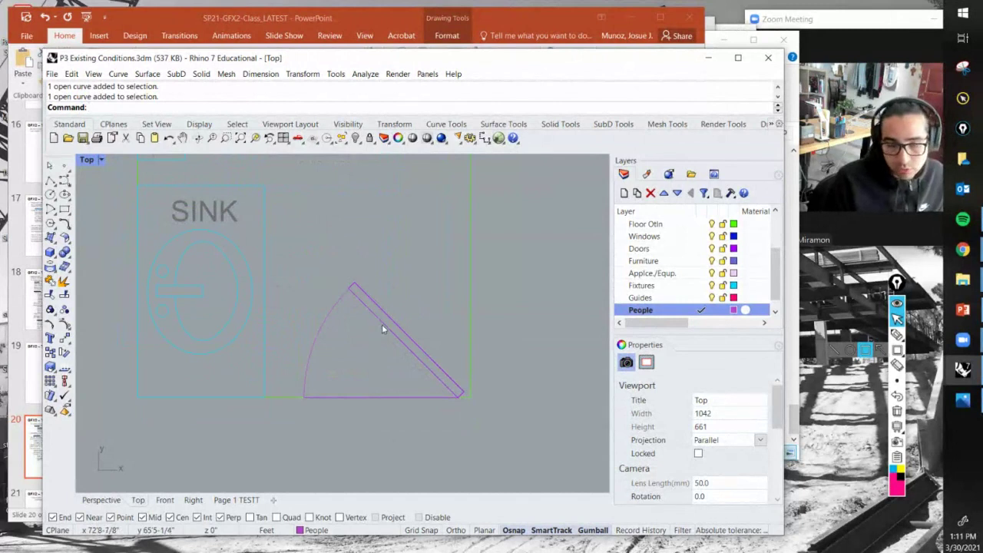
scroll(374, 358, down, 5)
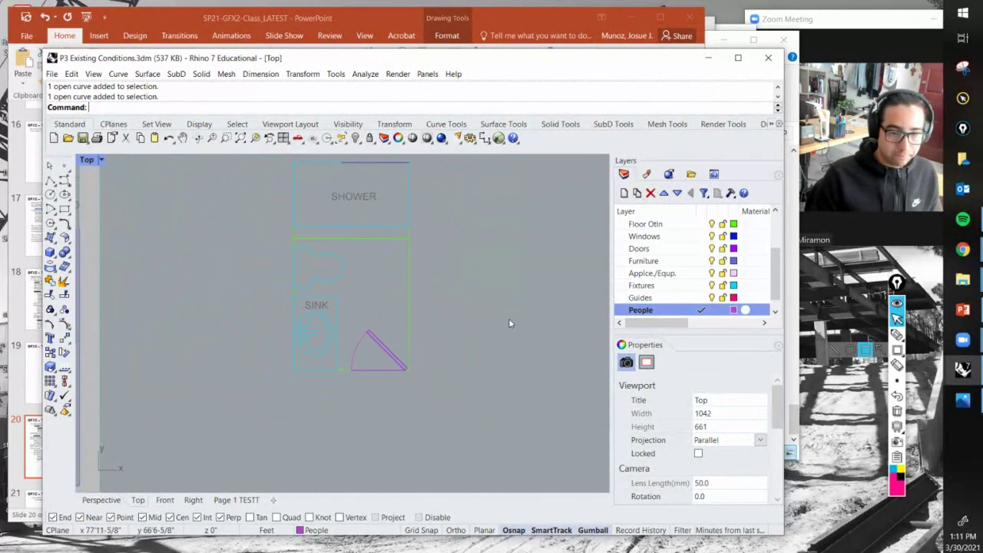
scroll(510, 323, down, 5)
right_drag(428, 299, 393, 330)
Step: Minimize the meeting chat window and nudge the floor plan view sideways
key(alt+Tab)
drag(93, 25, 165, 40)
click(194, 31)
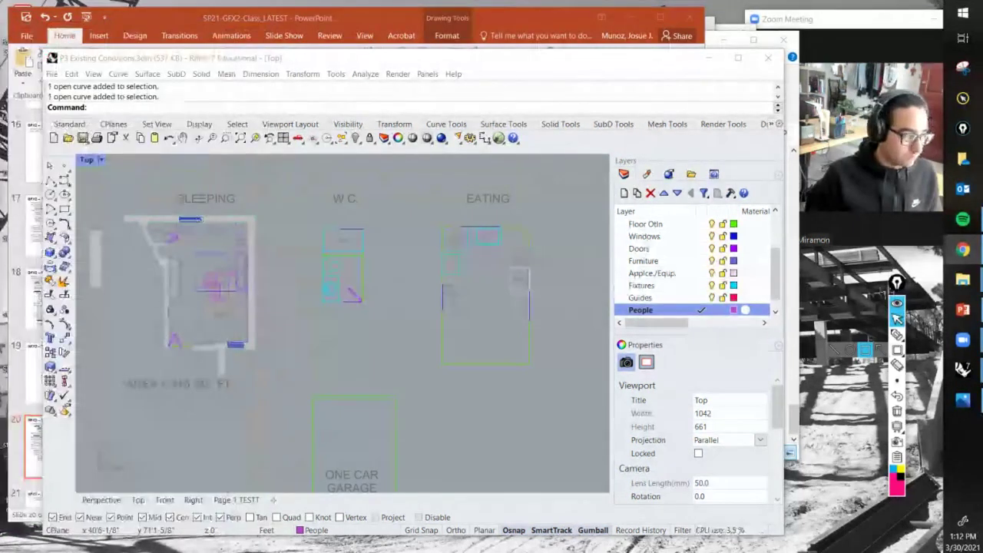
right_drag(300, 355, 317, 349)
Step: Bring the class slides forward and highlight the 'For next week' homework list
click(310, 20)
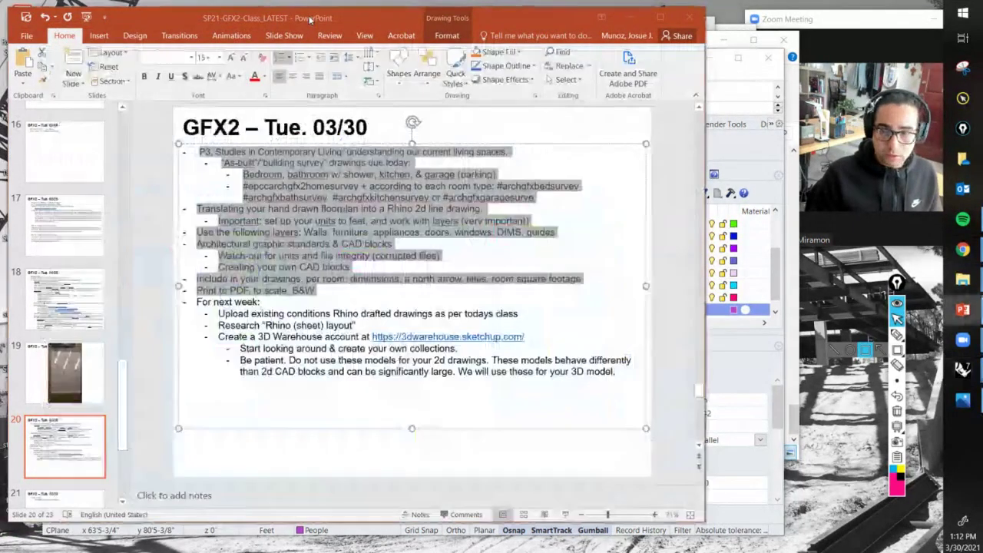
click(299, 326)
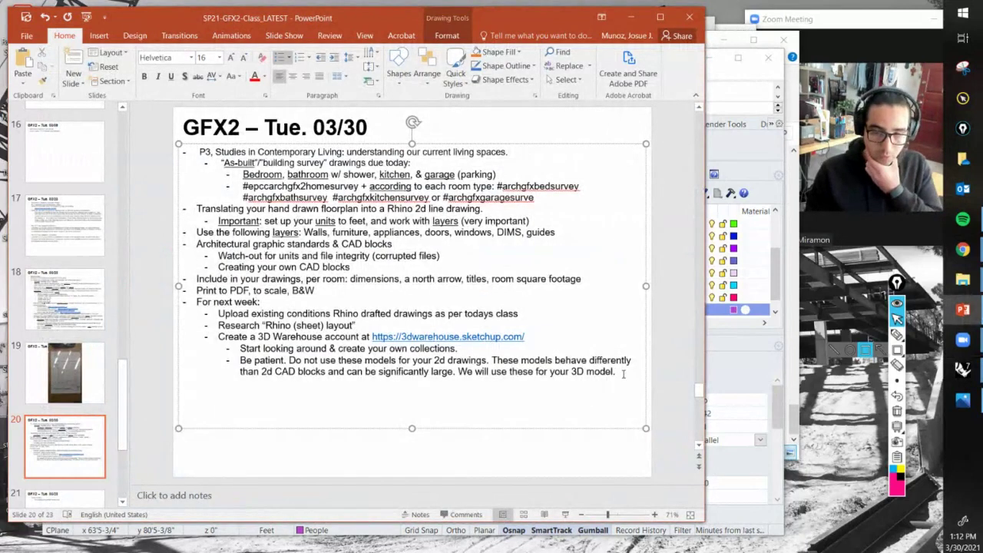
drag(624, 374, 519, 315)
click(260, 326)
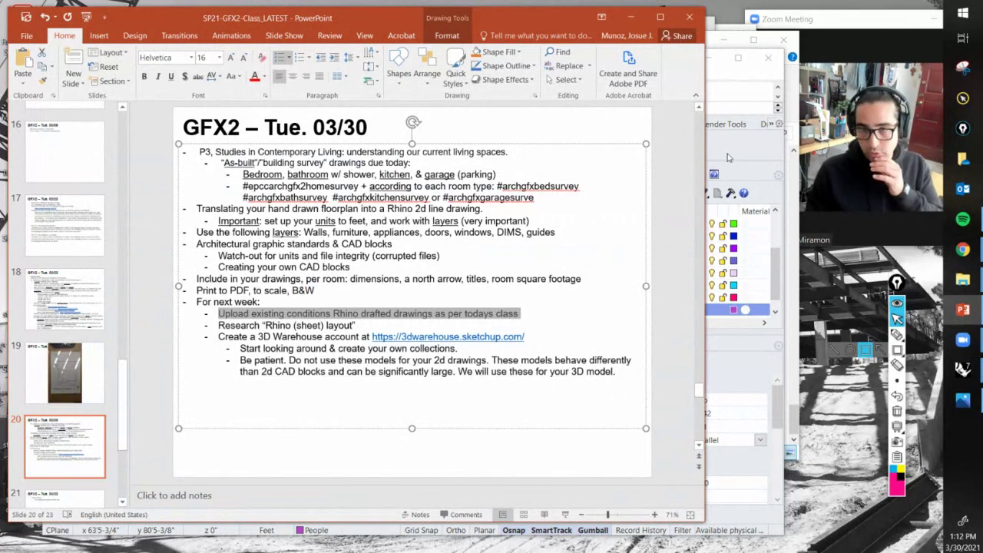
click(622, 391)
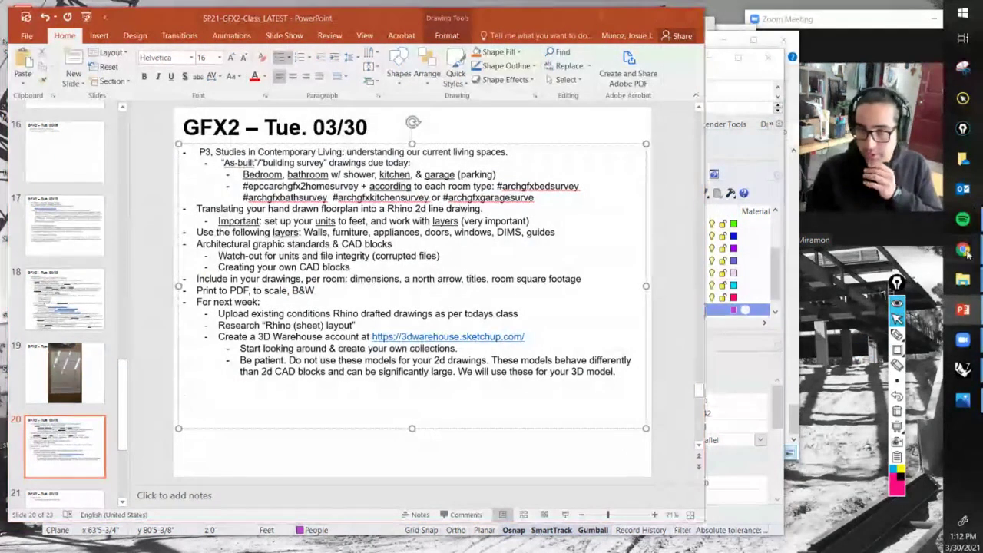
Step: Bring Chrome forward and switch to the #archgfxkitchensurvey Instagram post
mouse_move(957, 256)
click(922, 363)
click(106, 26)
Step: Open the first hashtag post and browse its author's home-survey profile grid, then return to the slides
click(167, 330)
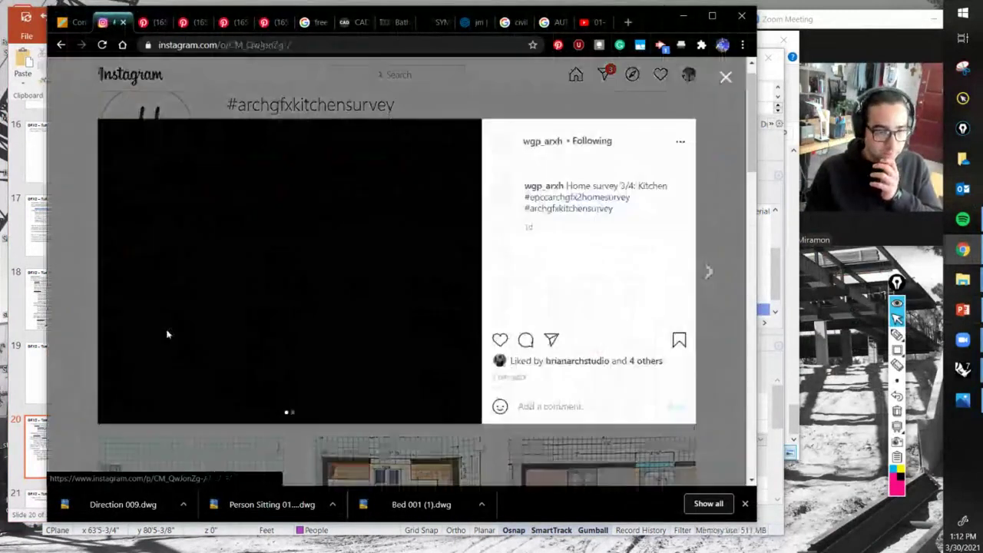
click(561, 143)
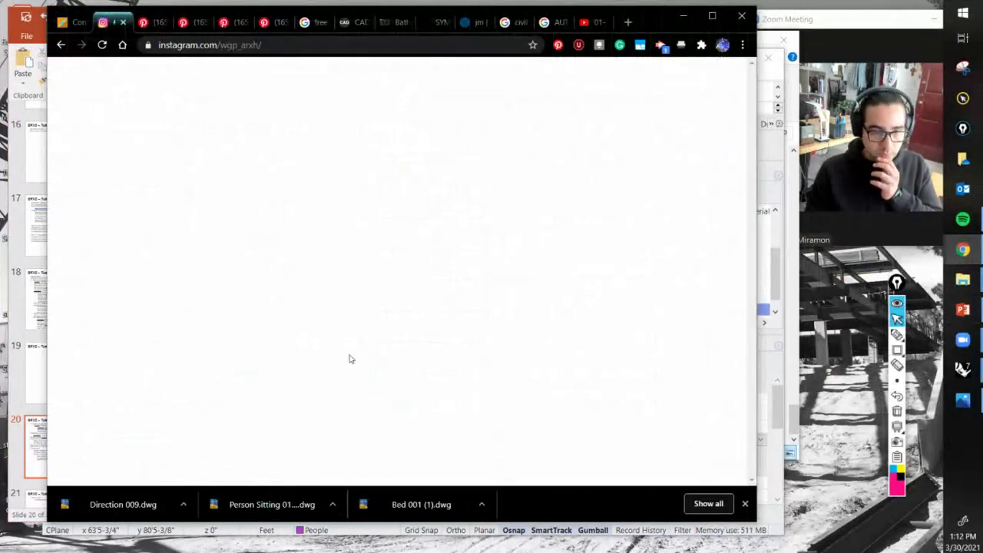
scroll(465, 248, down, 5)
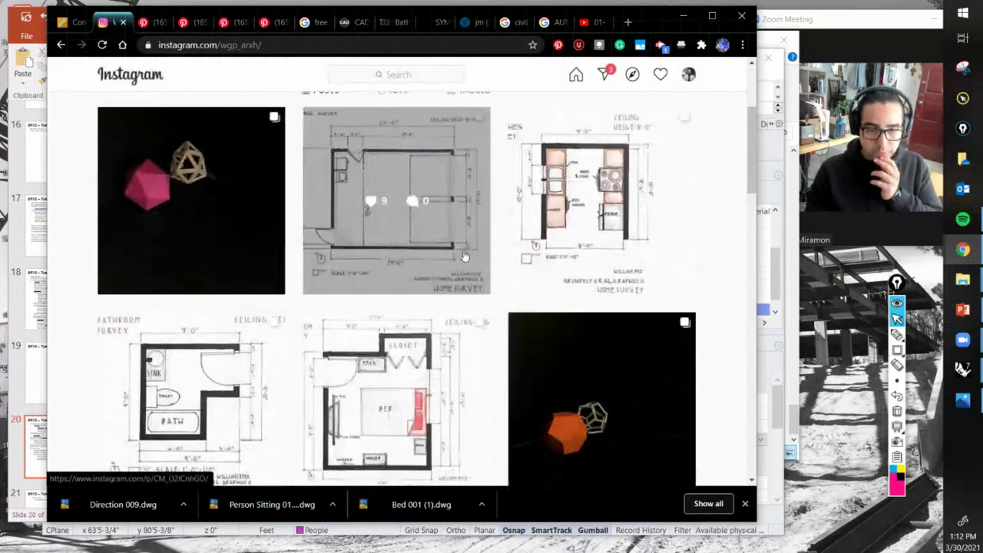
scroll(428, 287, up, 3)
scroll(553, 292, down, 3)
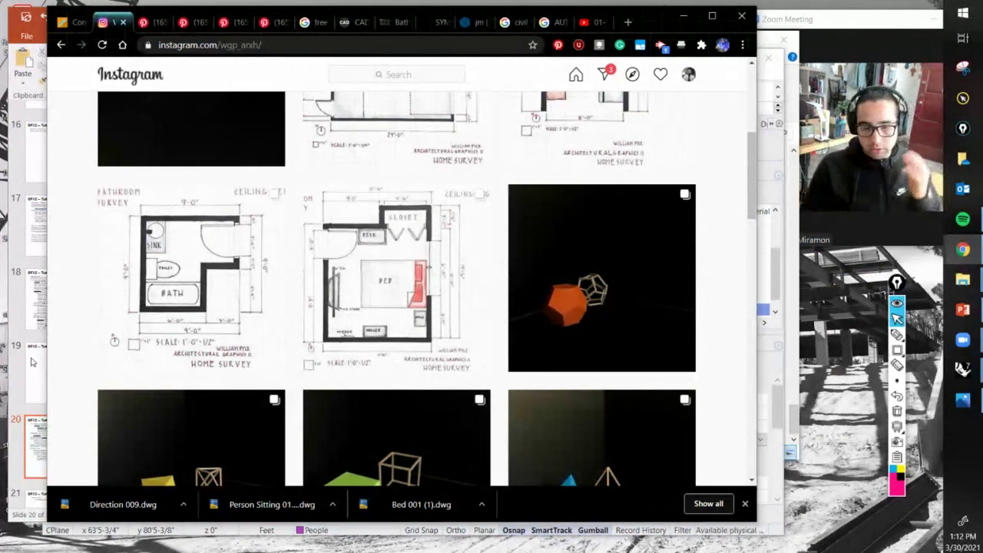
click(34, 361)
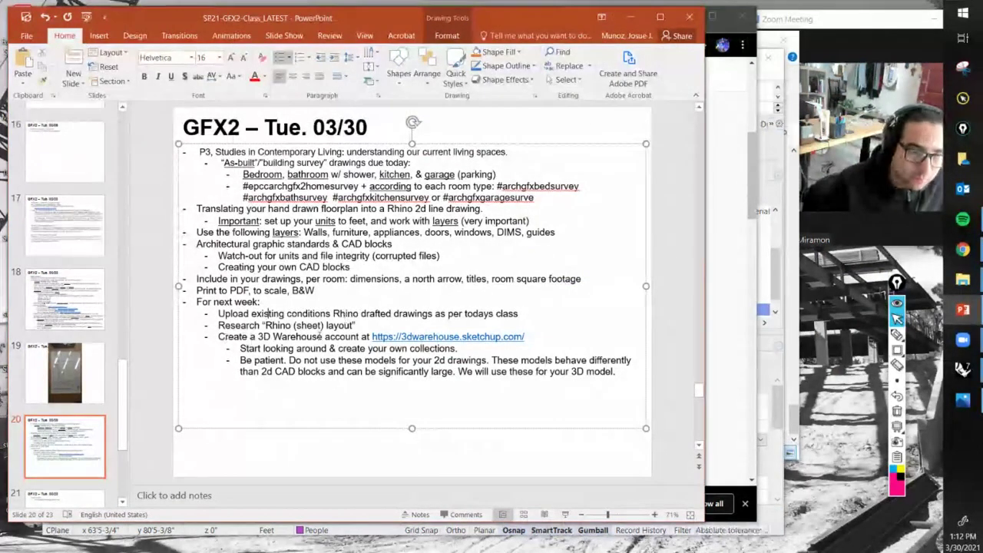
double_click(234, 325)
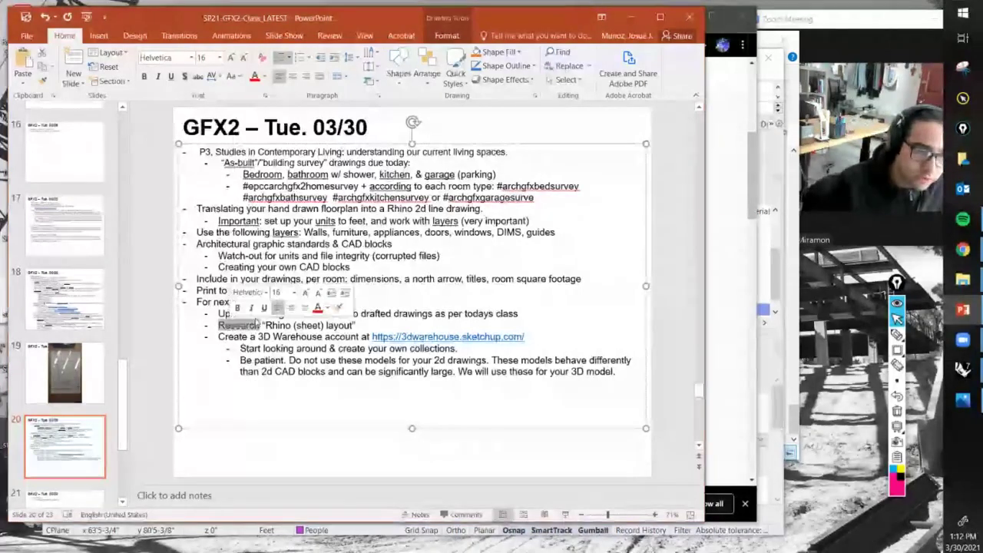
click(279, 338)
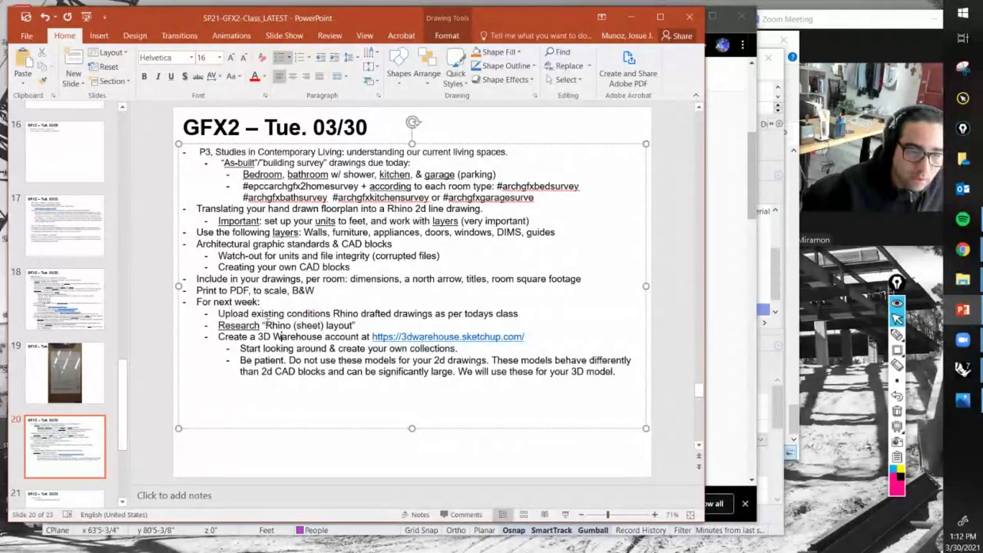
drag(314, 336, 351, 327)
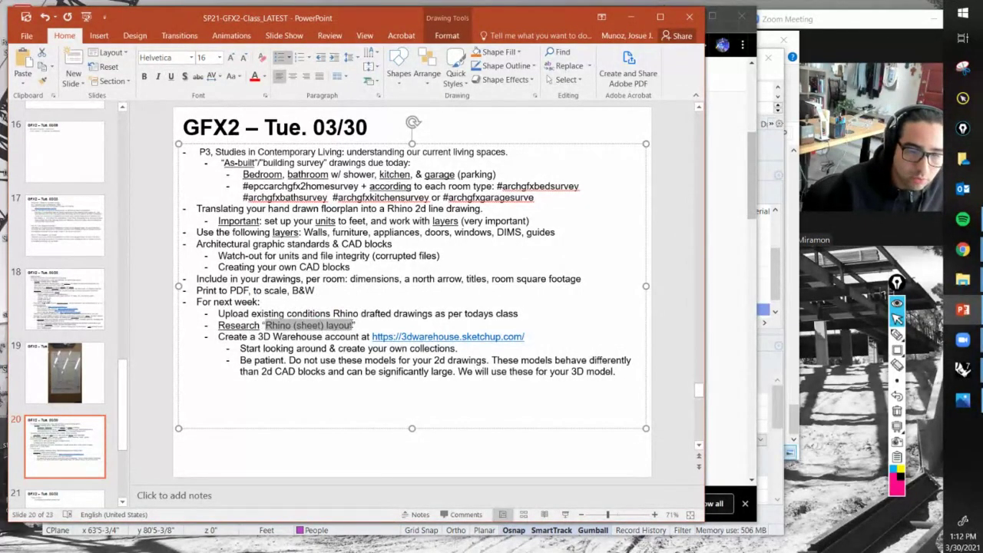
click(312, 336)
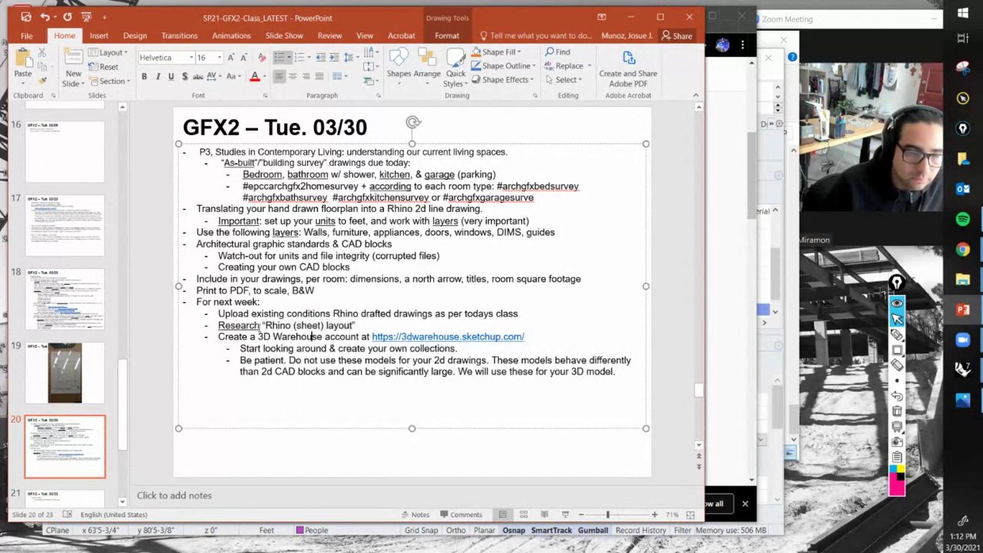
drag(266, 326, 349, 326)
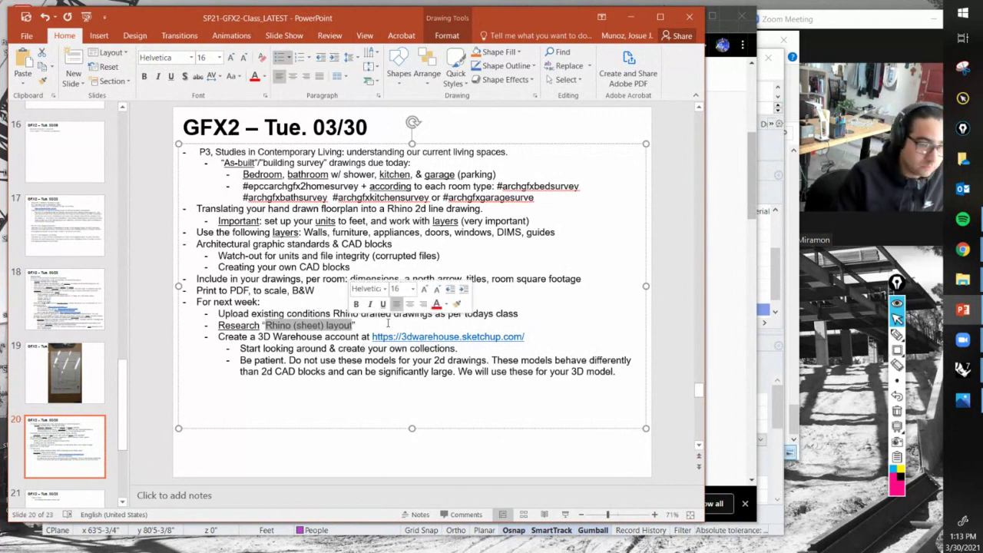
click(306, 325)
drag(265, 326, 355, 323)
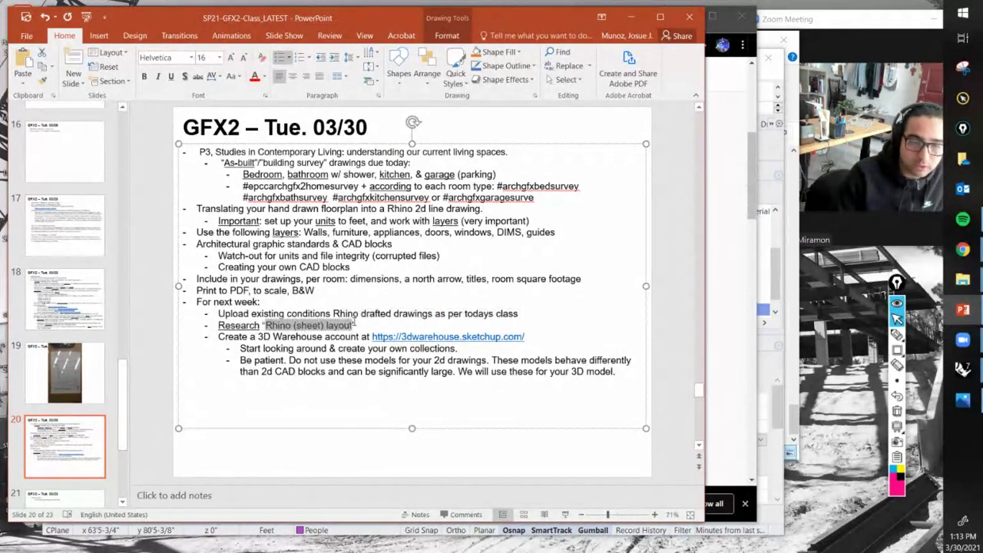
click(332, 338)
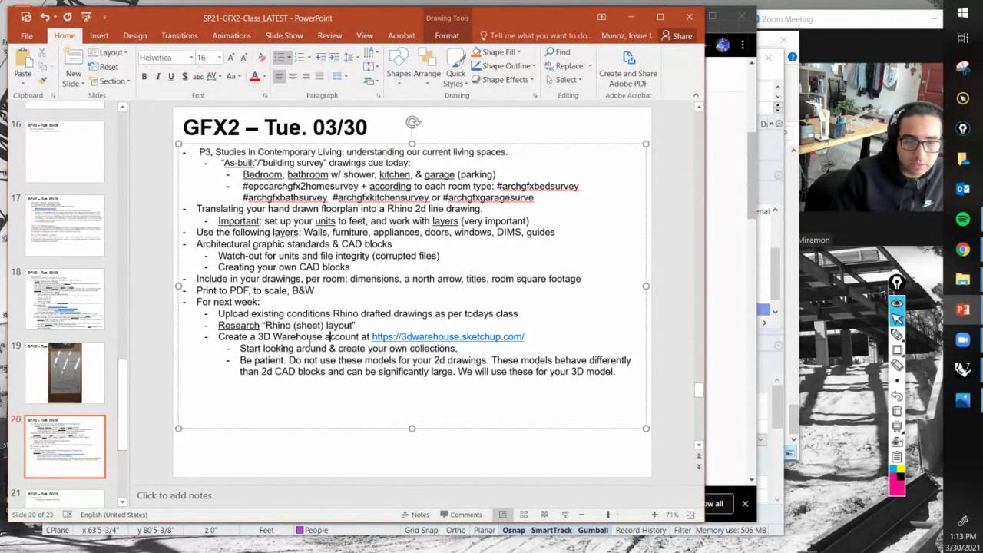
drag(265, 326, 353, 326)
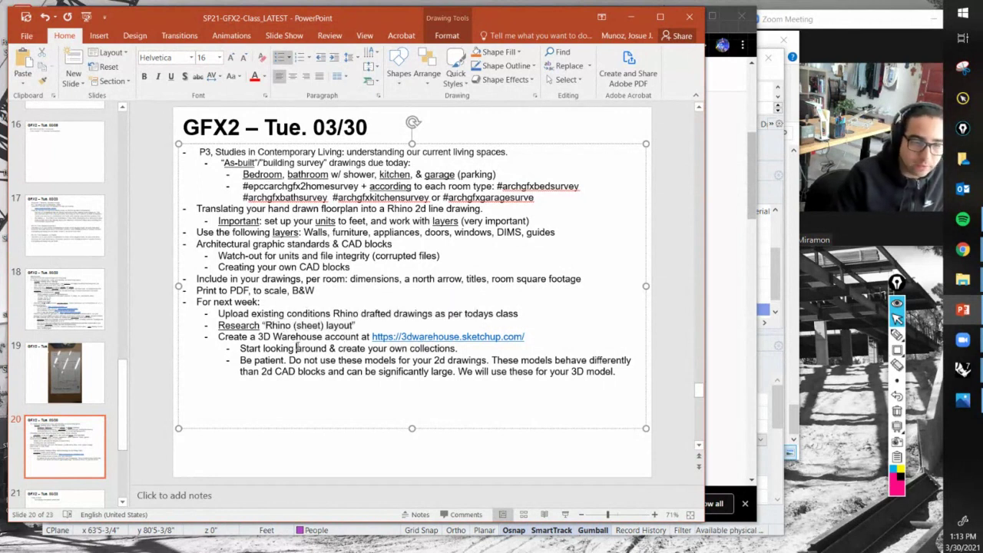
click(267, 326)
drag(267, 326, 327, 325)
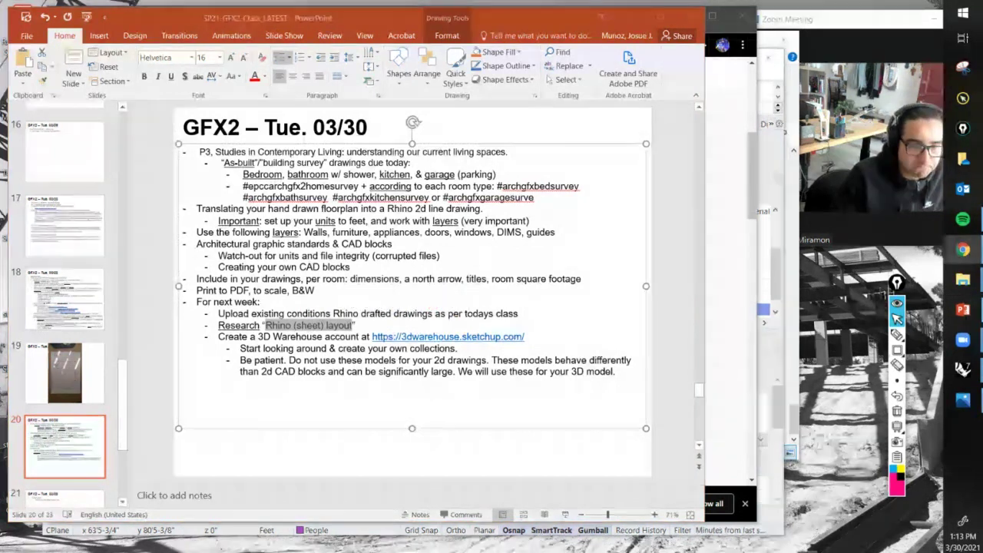
click(962, 249)
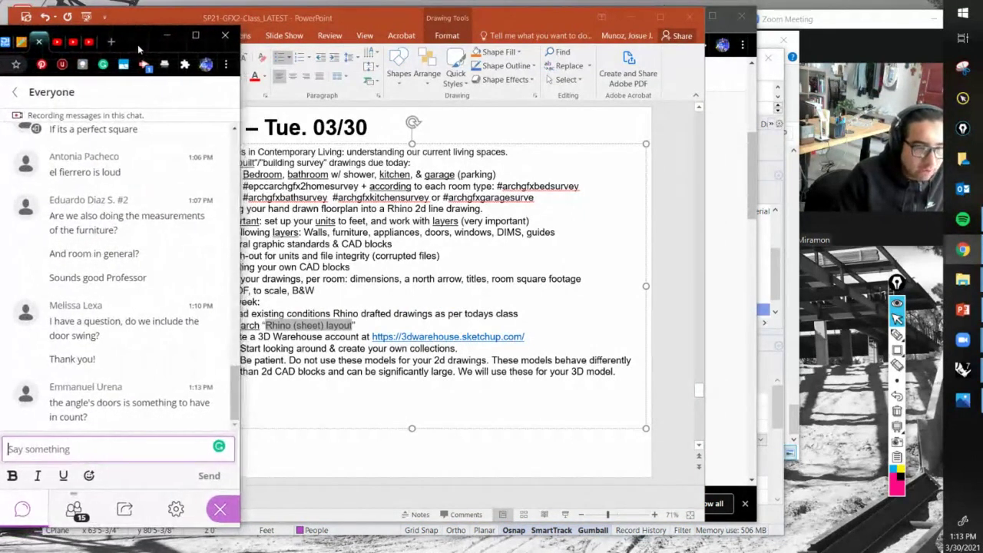
Step: Bring forward and close the Person Sitting 014.dwg window
drag(137, 44, 0, 56)
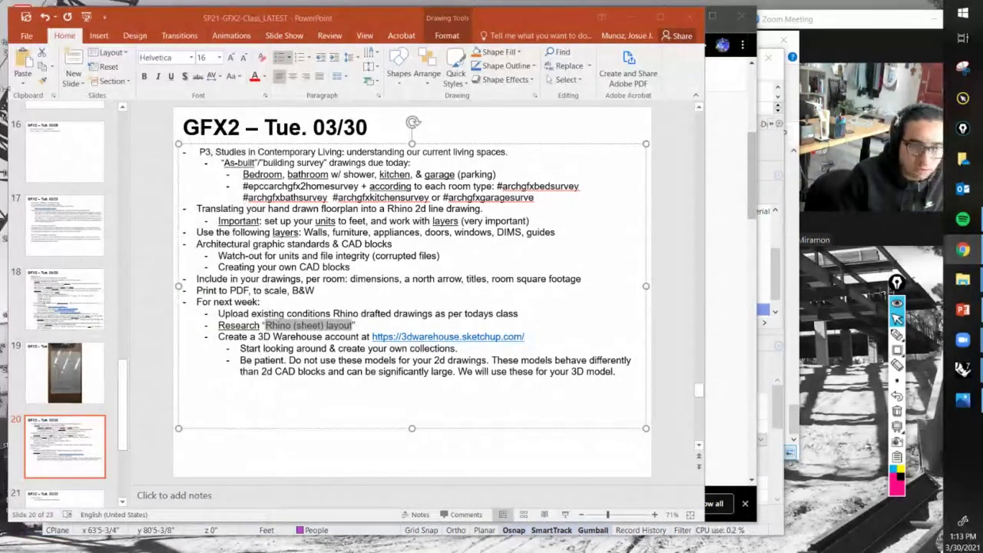
mouse_move(963, 369)
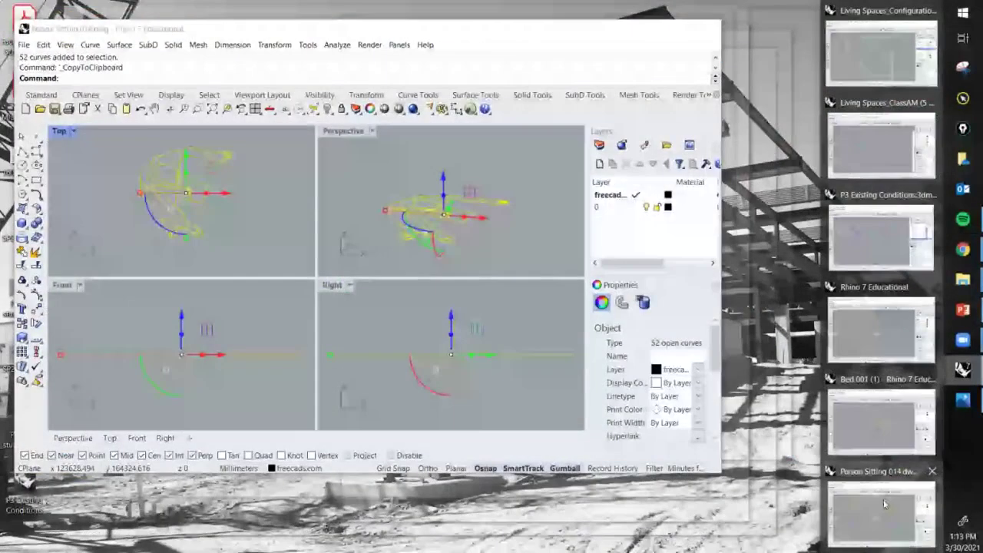
click(881, 510)
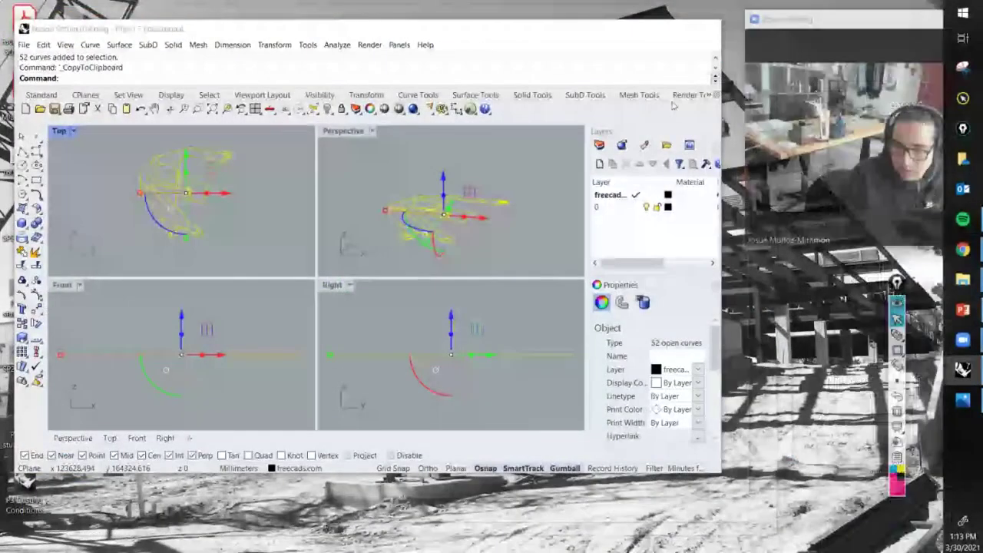
click(709, 25)
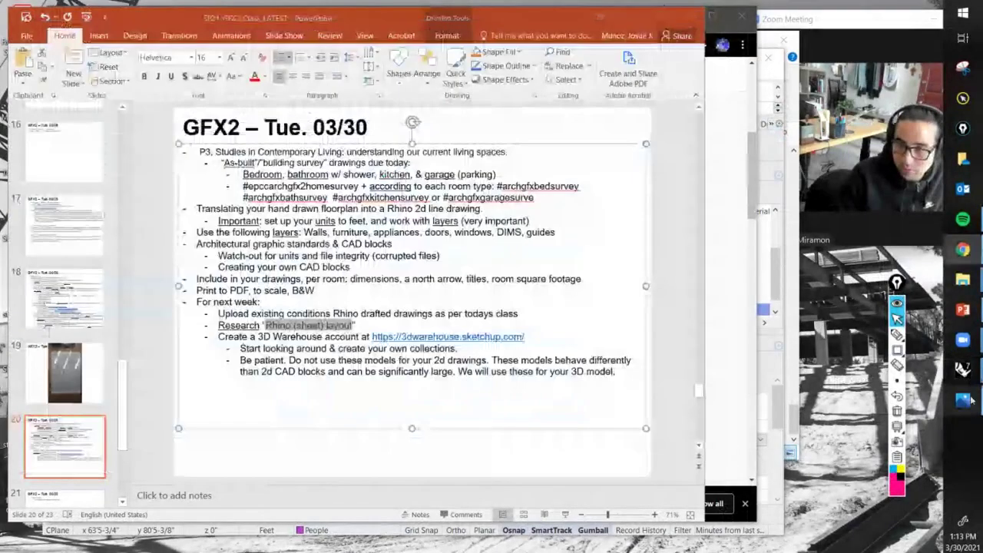
Step: Close the Bed 001 file, discarding its unsaved changes
mouse_move(963, 370)
click(880, 362)
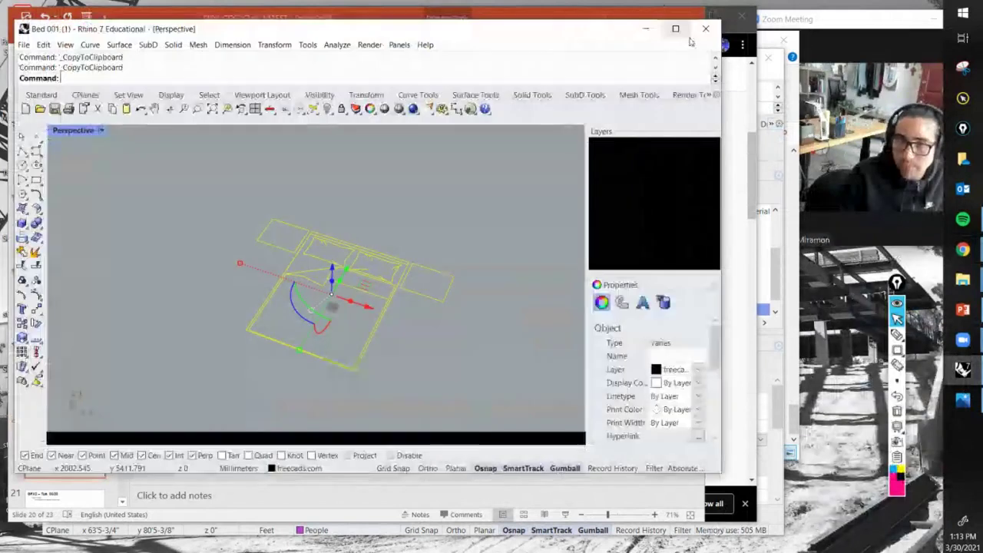
click(708, 29)
click(373, 282)
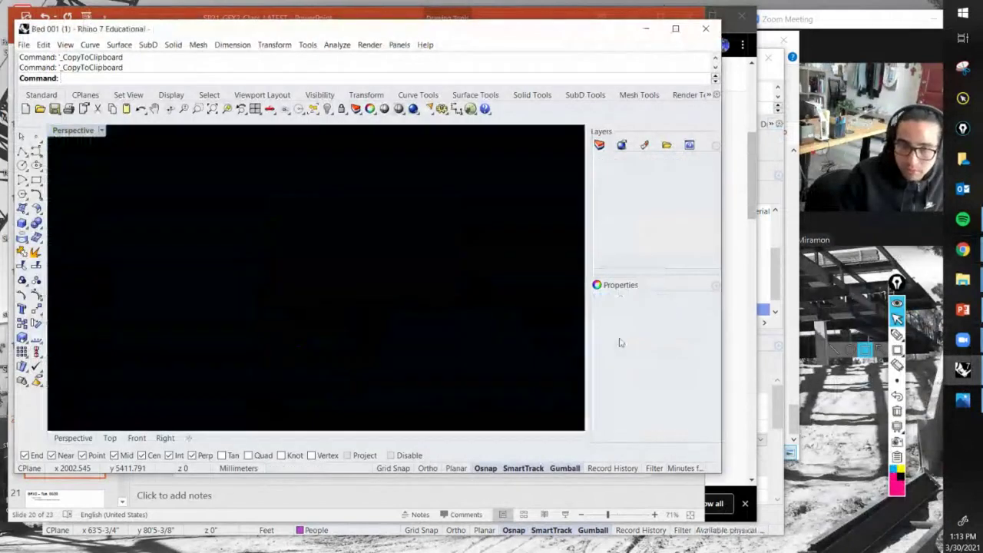
Step: Close the untitled Rhino 7 Educational window
mouse_move(963, 369)
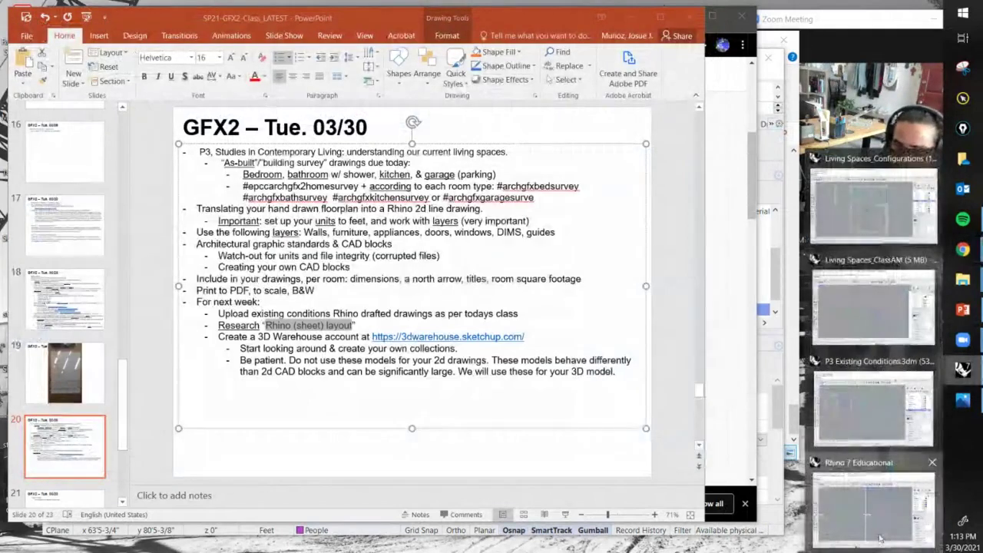
click(852, 394)
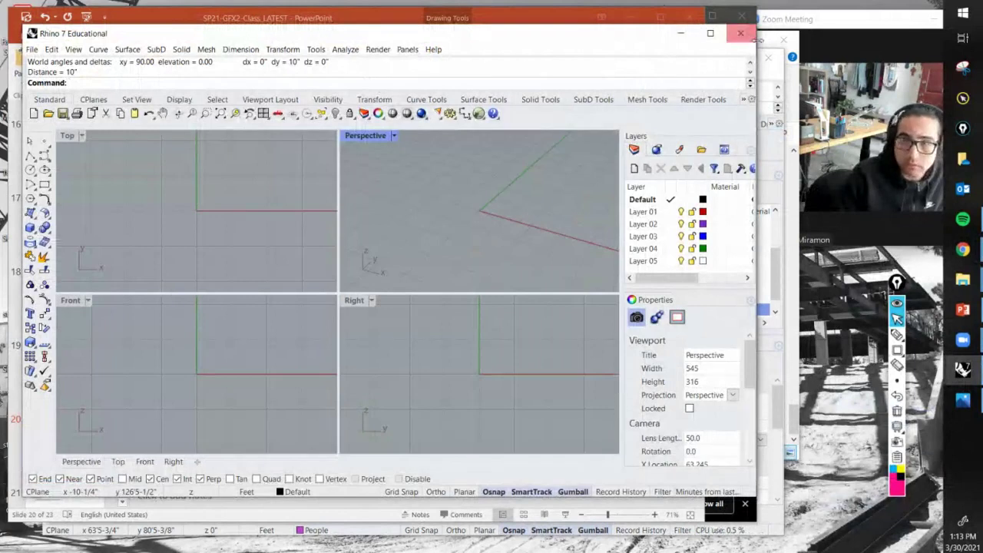
click(742, 35)
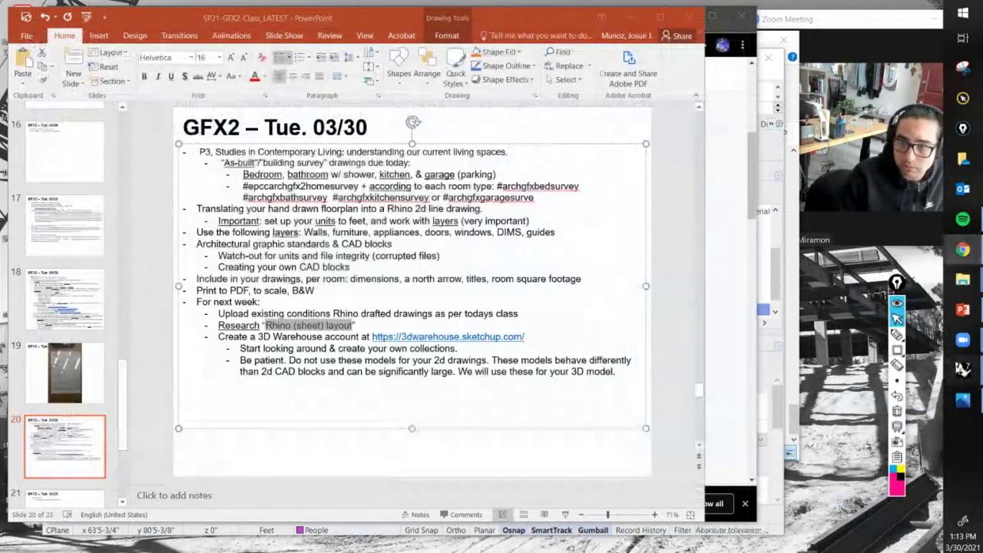
mouse_move(963, 371)
click(873, 476)
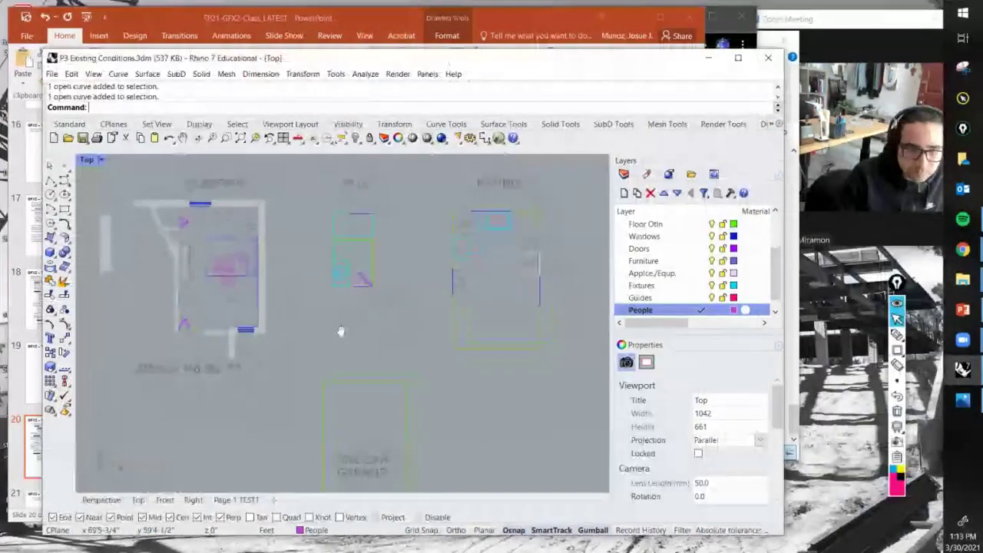
scroll(304, 322, up, 5)
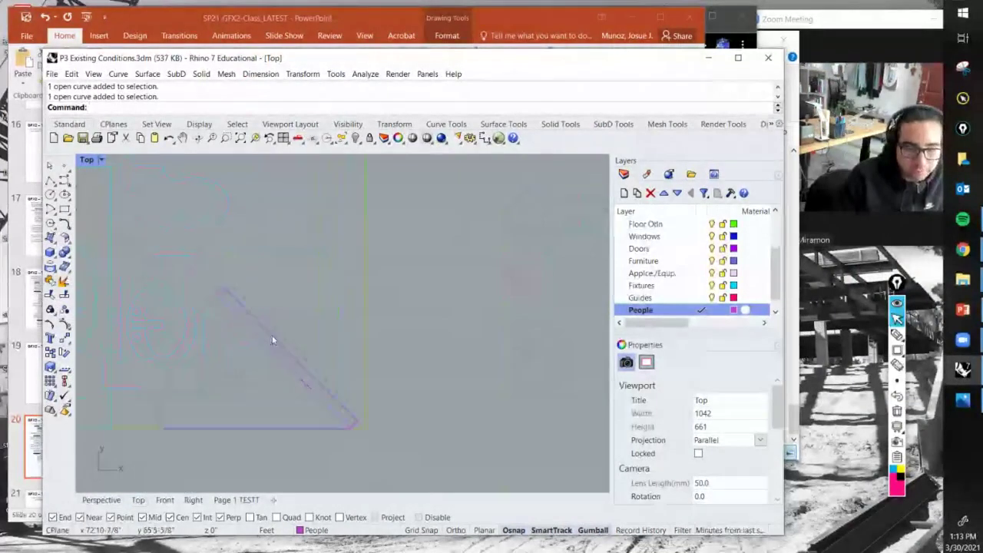
click(236, 296)
click(326, 274)
key(ctrl+shift+p)
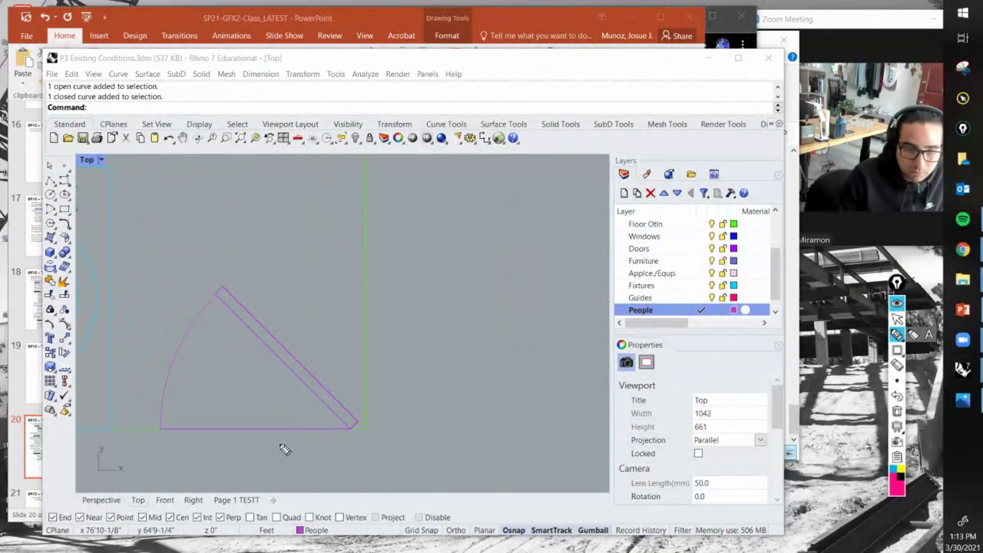
mouse_move(280, 443)
mouse_down()
mouse_move(292, 420)
mouse_move(341, 394)
mouse_up()
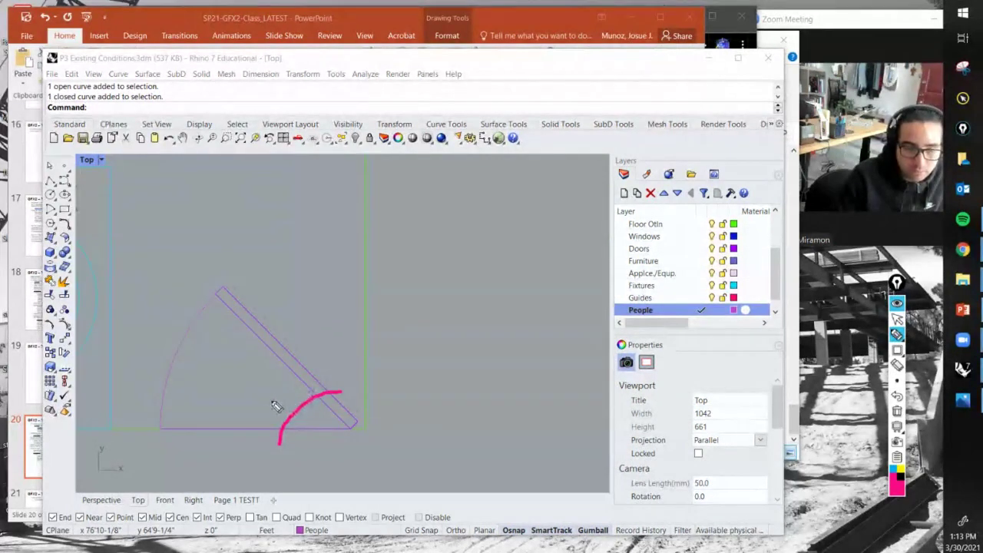
click(897, 411)
click(897, 318)
scroll(219, 365, down, 5)
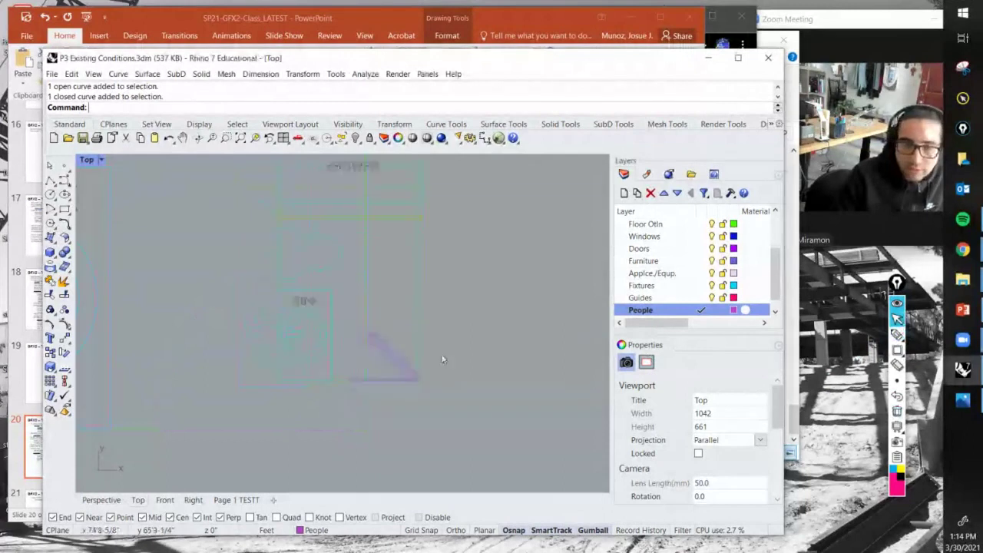
scroll(345, 371, down, 5)
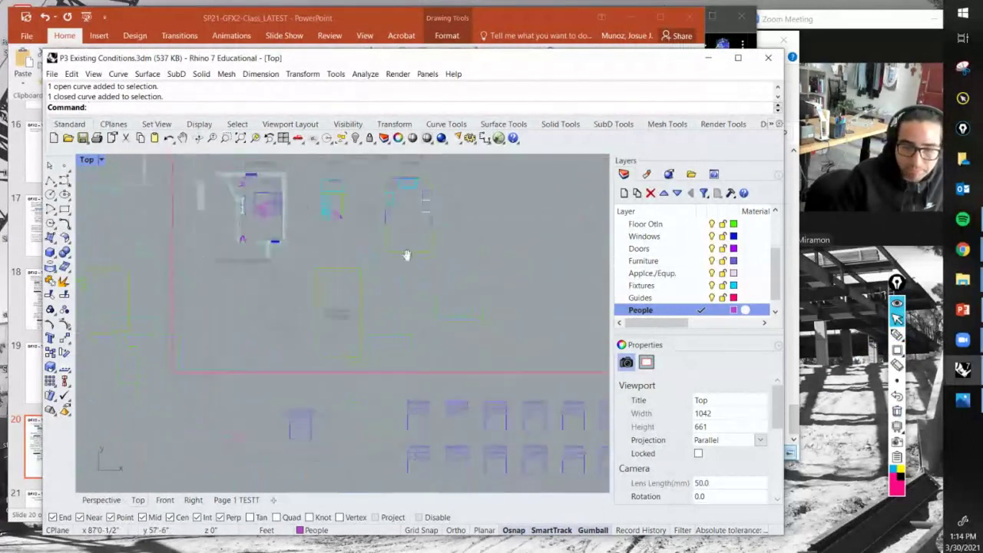
scroll(285, 202, up, 10)
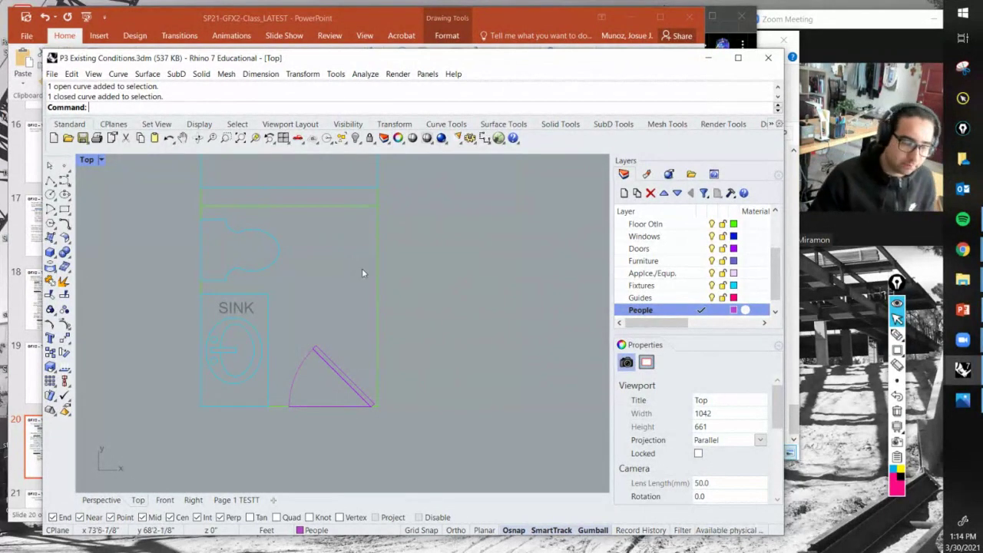
scroll(315, 350, up, 5)
click(336, 371)
click(351, 303)
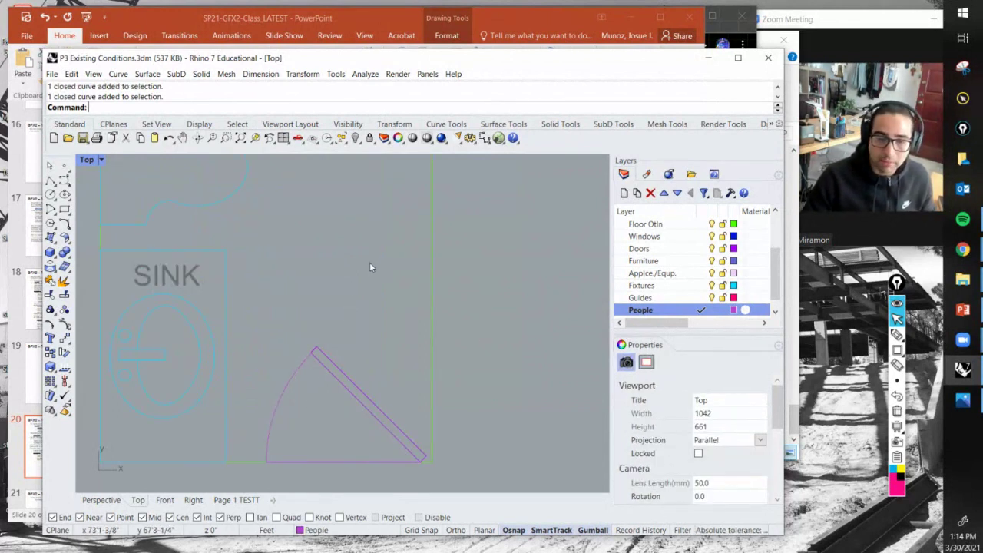
click(344, 379)
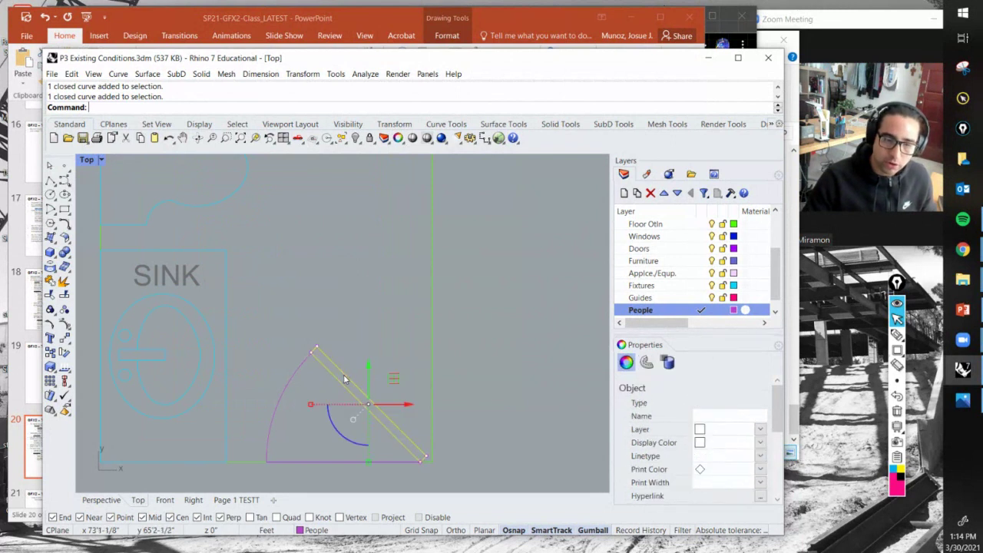
click(348, 329)
scroll(348, 322, down, 3)
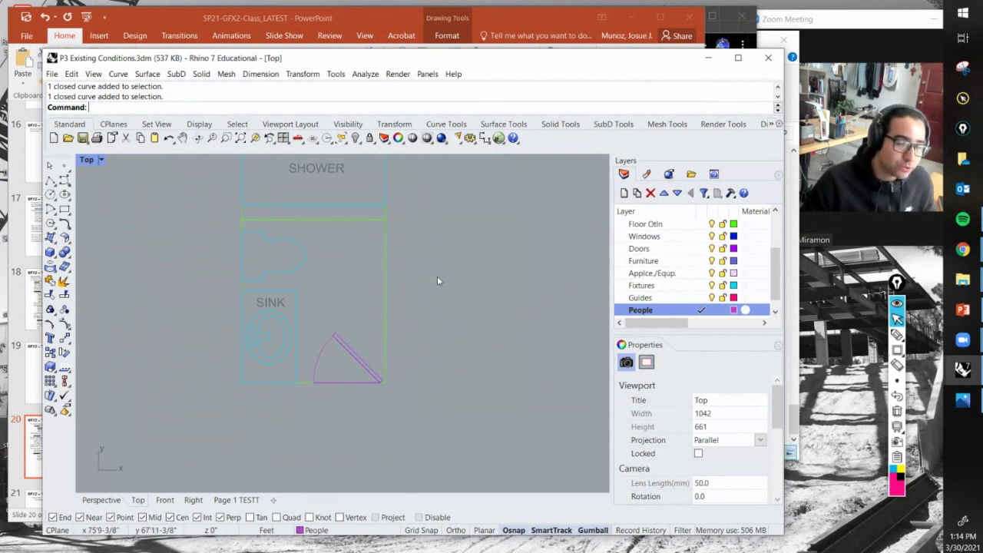
scroll(392, 256, down, 3)
right_drag(379, 253, 494, 318)
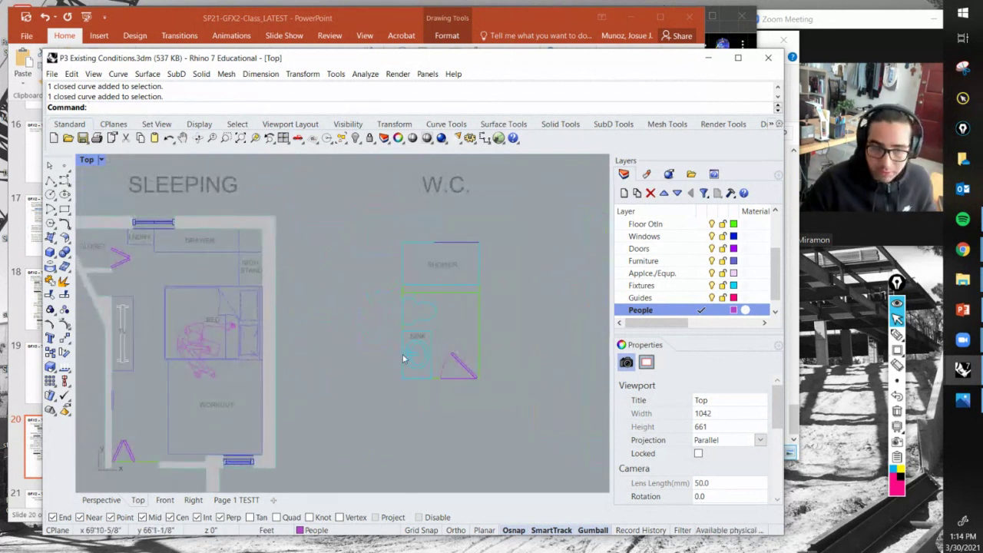
right_drag(382, 359, 438, 314)
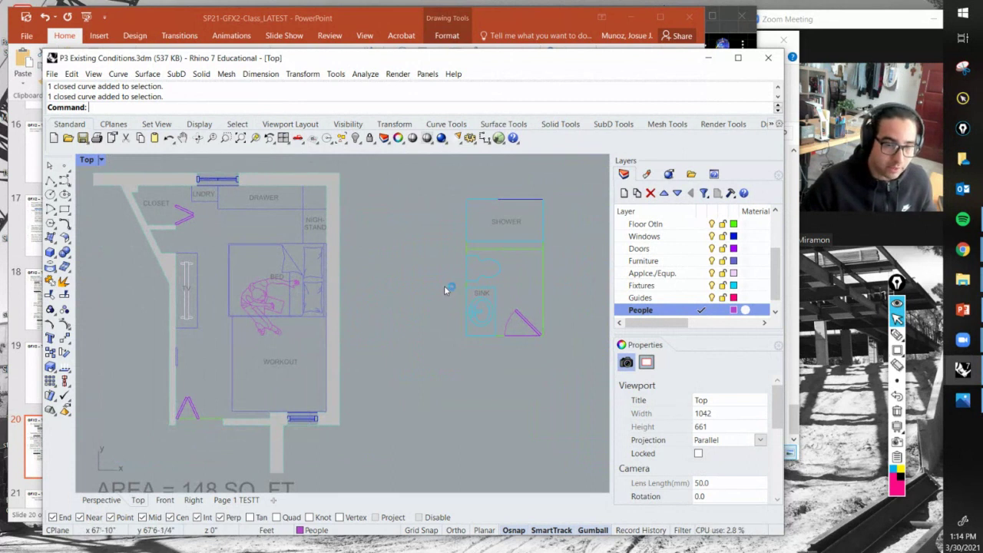
scroll(433, 303, up, 2)
scroll(311, 332, down, 2)
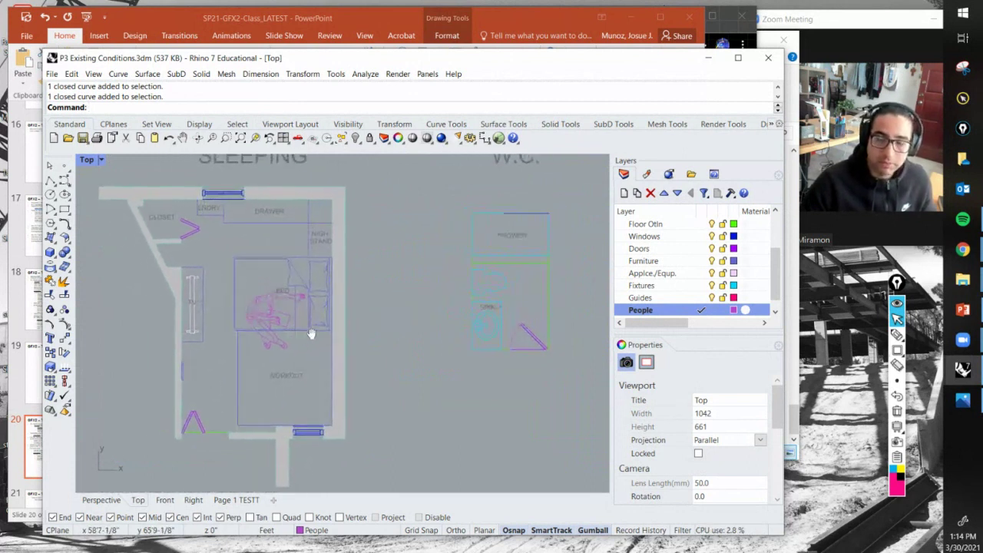
right_drag(546, 339, 542, 335)
click(524, 330)
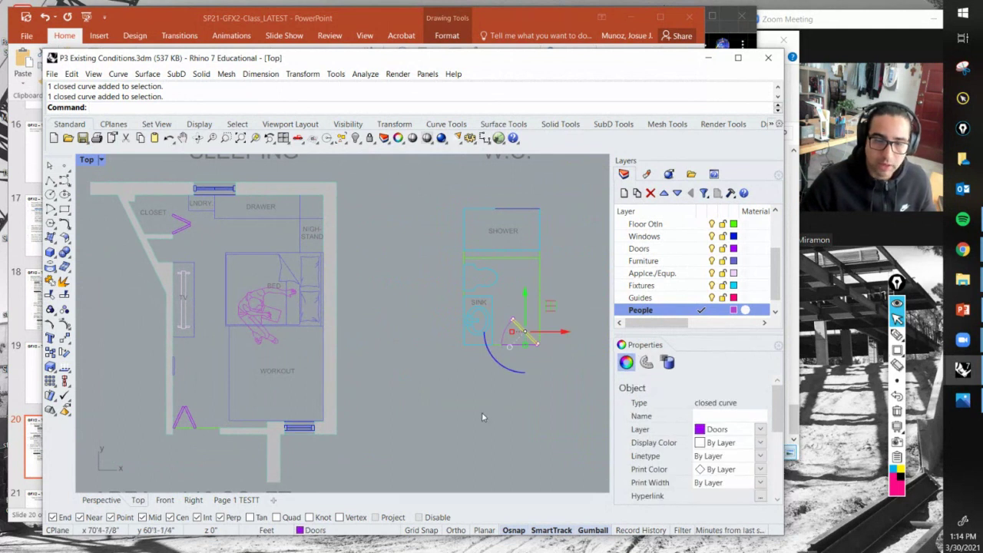
key(Escape)
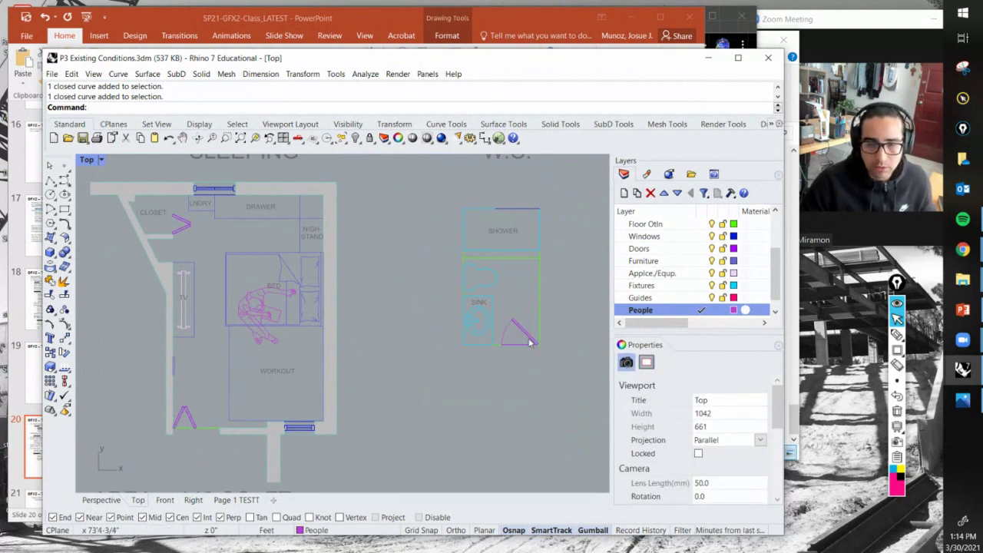
click(523, 334)
key(Escape)
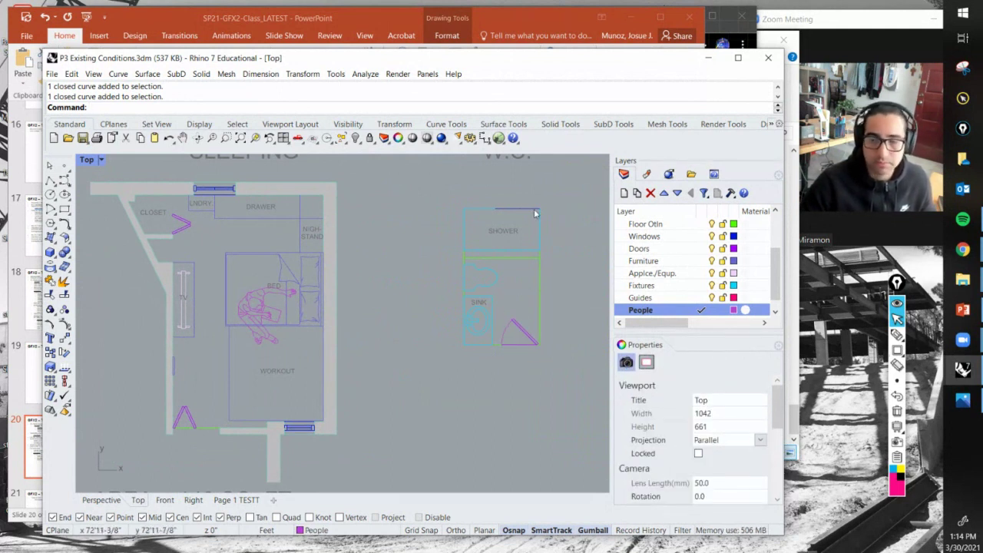
mouse_move(965, 370)
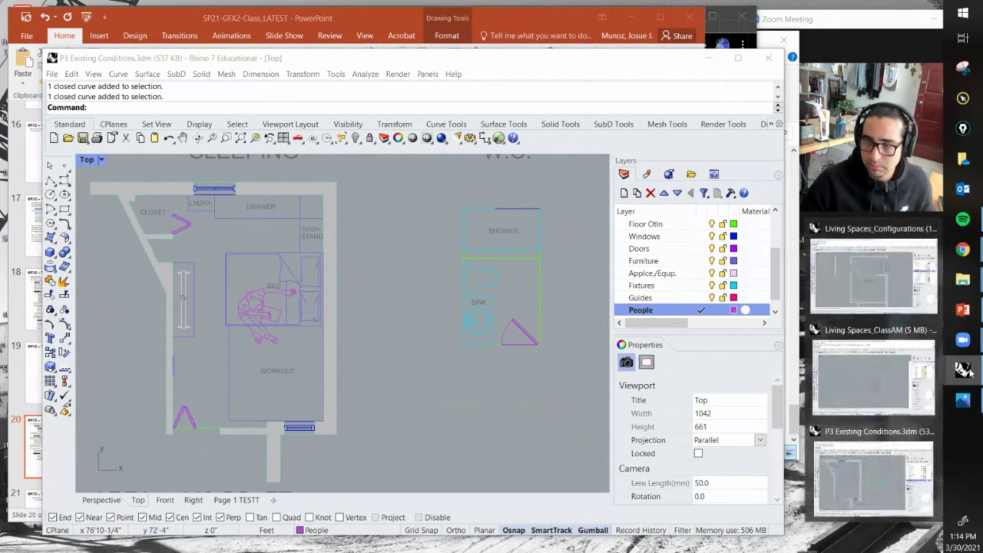
Step: Bring up Living Spaces_ClassAM and look across its drawing groups in the Top view
click(888, 401)
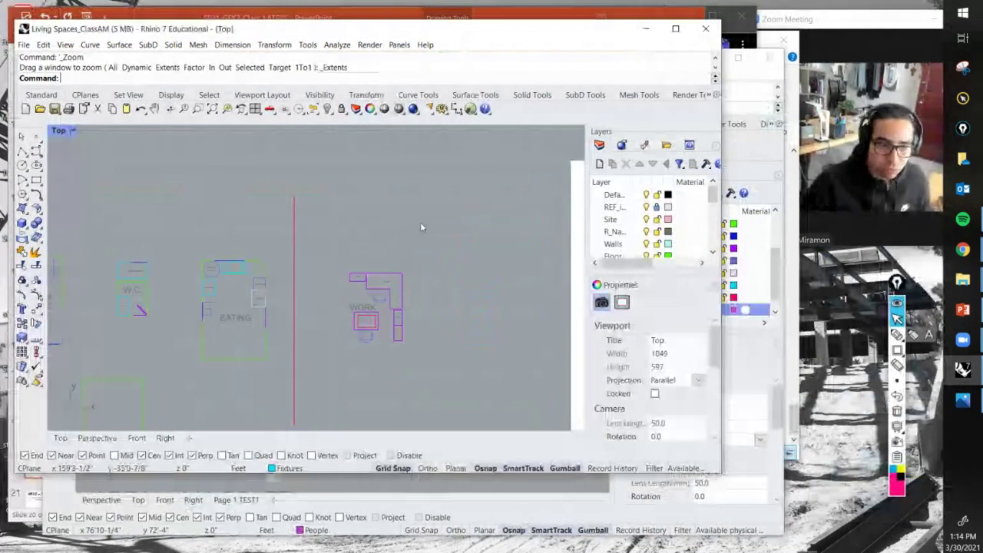
scroll(421, 224, down, 6)
right_drag(400, 215, 284, 267)
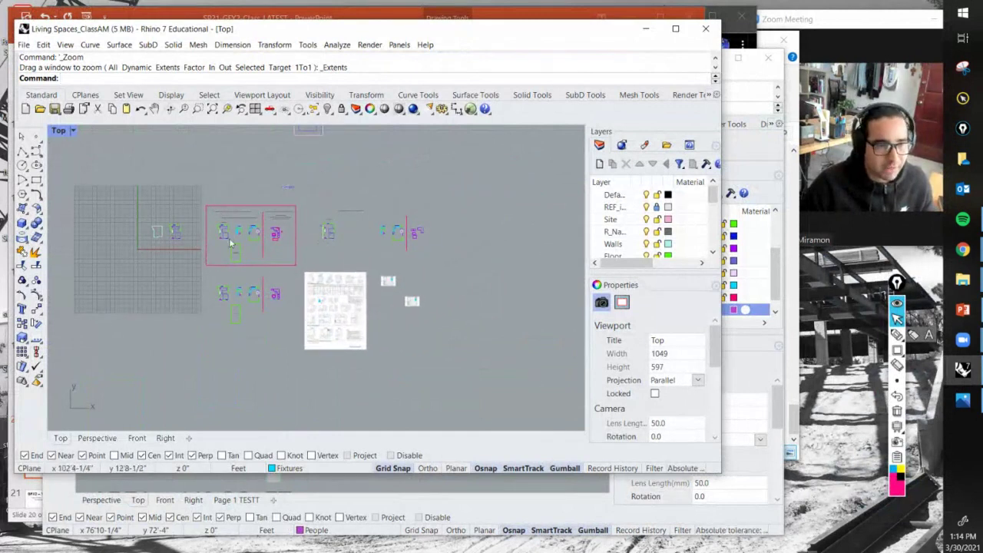
scroll(228, 243, up, 3)
scroll(229, 243, up, 2)
scroll(262, 229, down, 5)
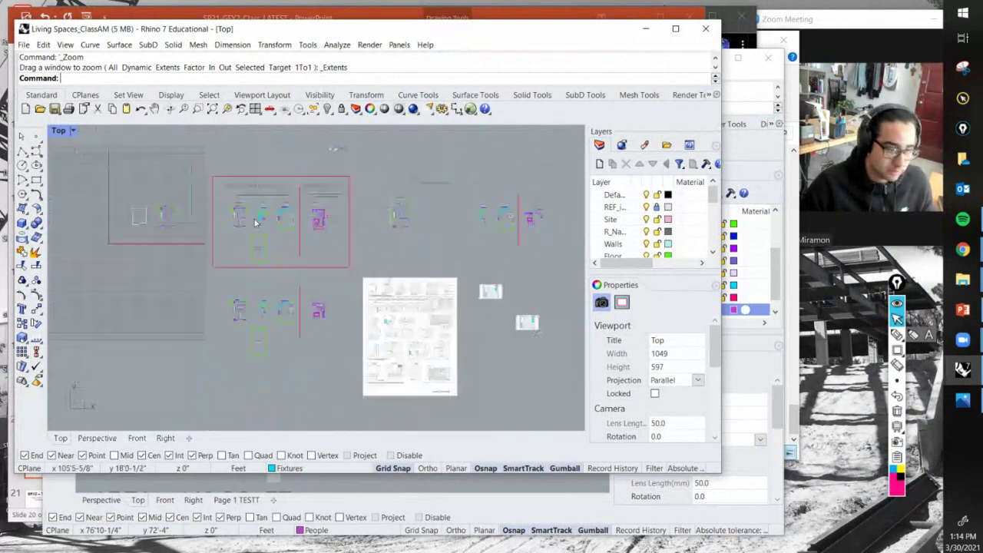
Step: Close Living Spaces_ClassAM without saving and return to the class slideshow
click(706, 32)
click(388, 285)
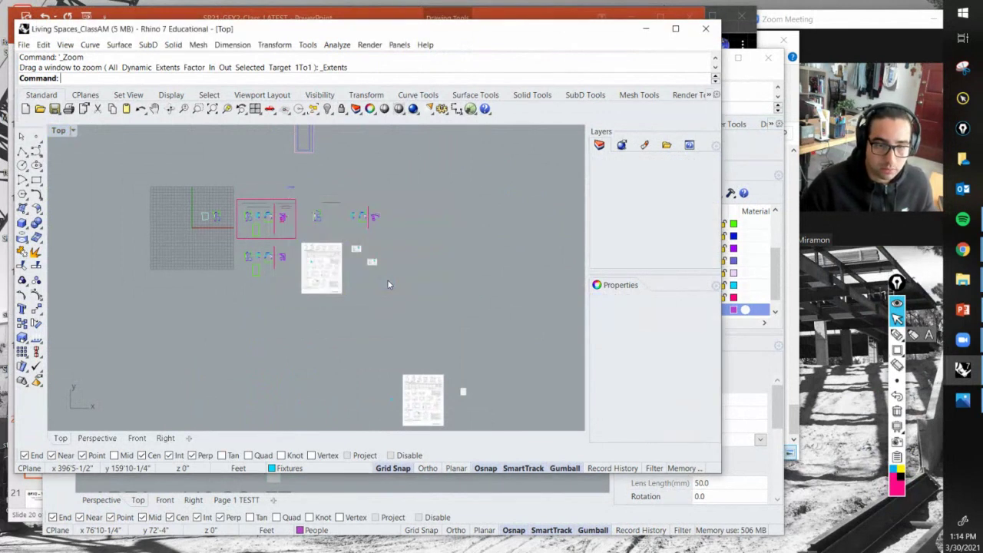
click(312, 28)
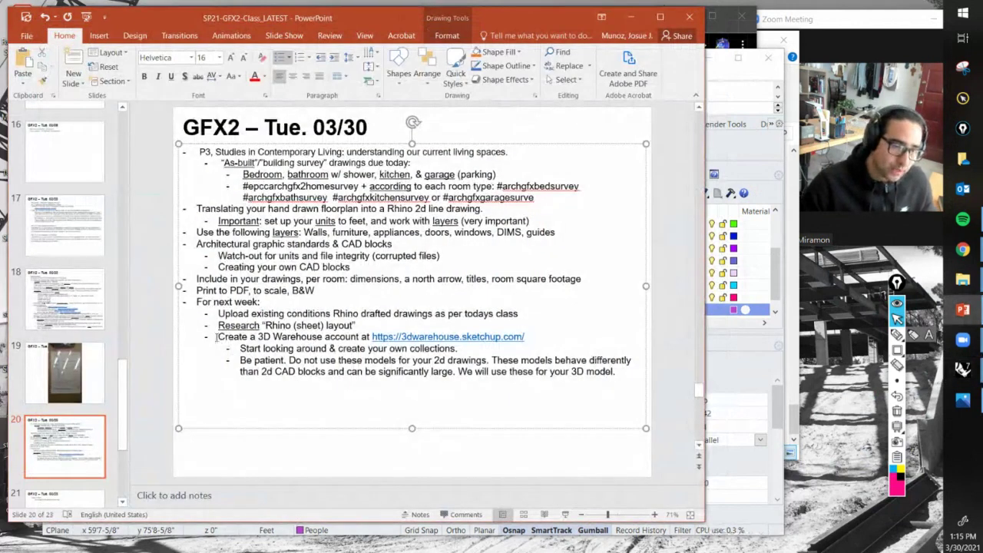
Step: Highlight the 'Create a 3D Warehouse account' bullet together with its URL
drag(219, 337, 624, 376)
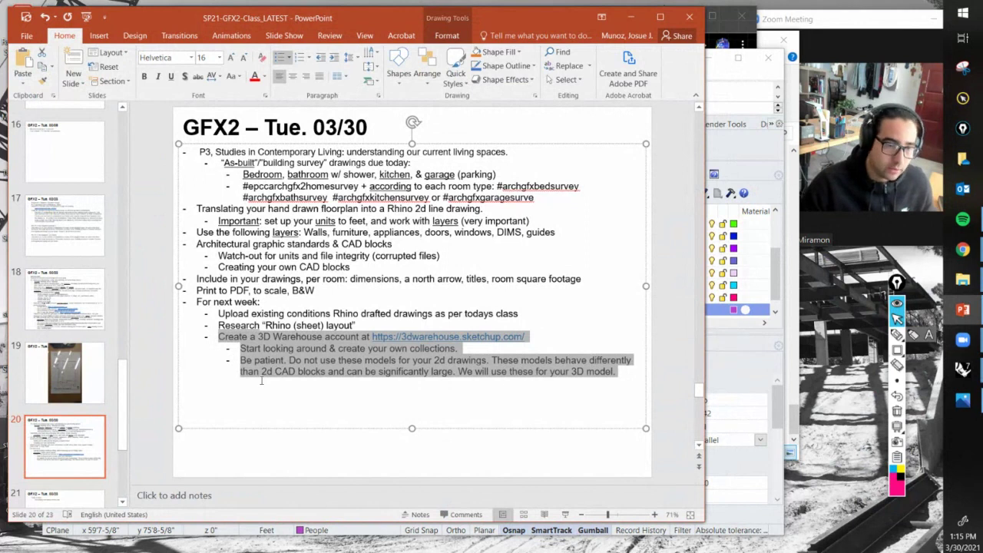
click(256, 349)
drag(219, 336, 359, 338)
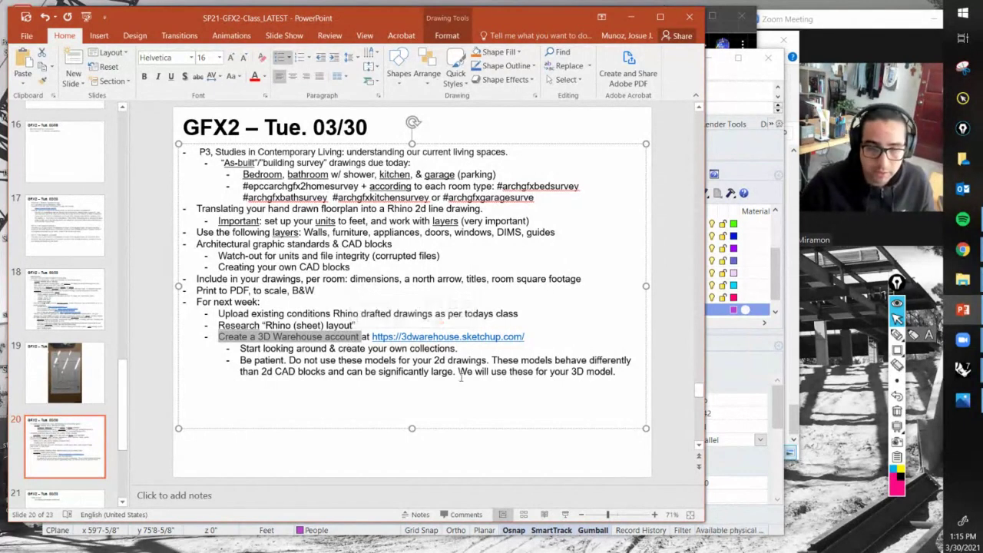
drag(526, 338, 242, 338)
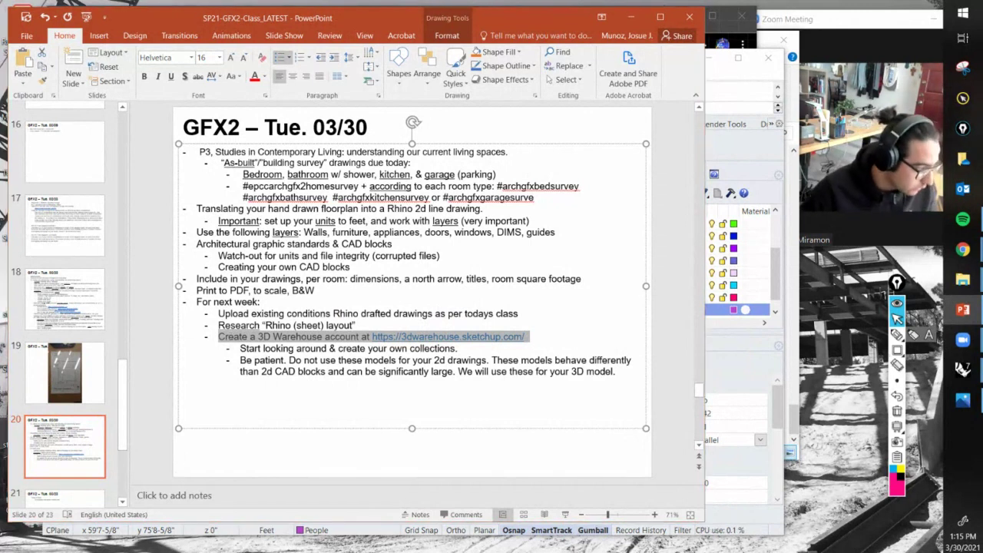
Step: List Chrome's open browser windows to choose from
click(962, 250)
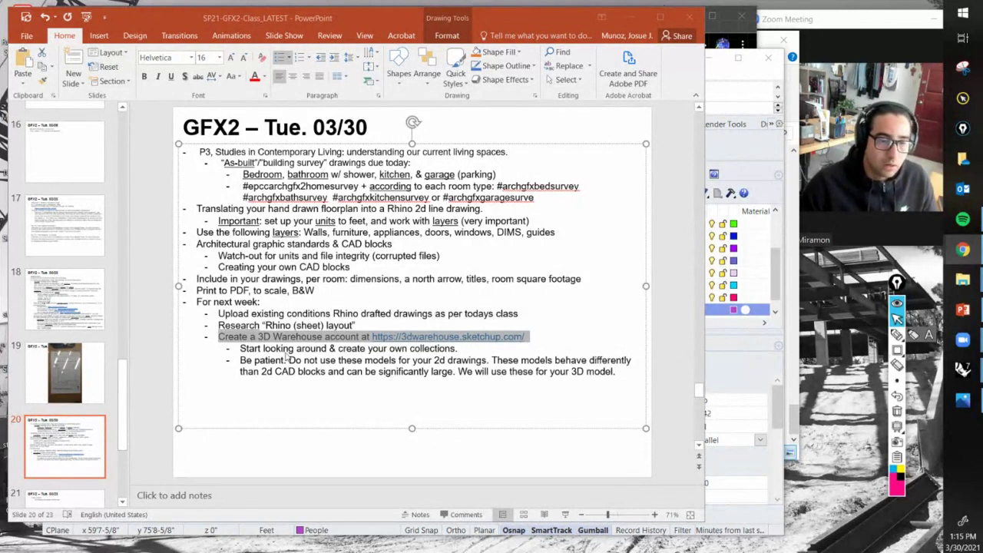
key(alt+Tab)
click(962, 250)
Step: Switch to the jm 3D Warehouse tab and dismiss the downloads bar and cookie notice
mouse_move(927, 270)
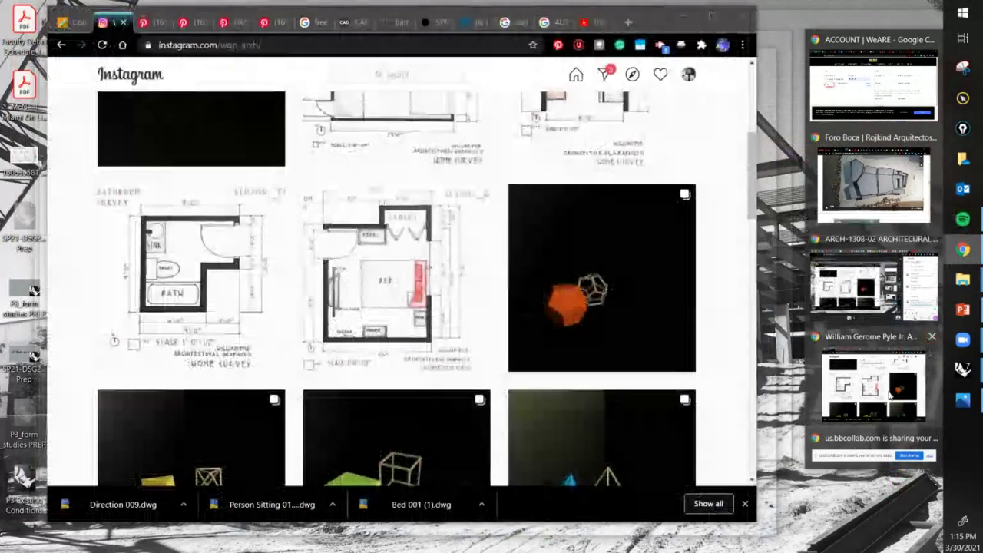
click(874, 384)
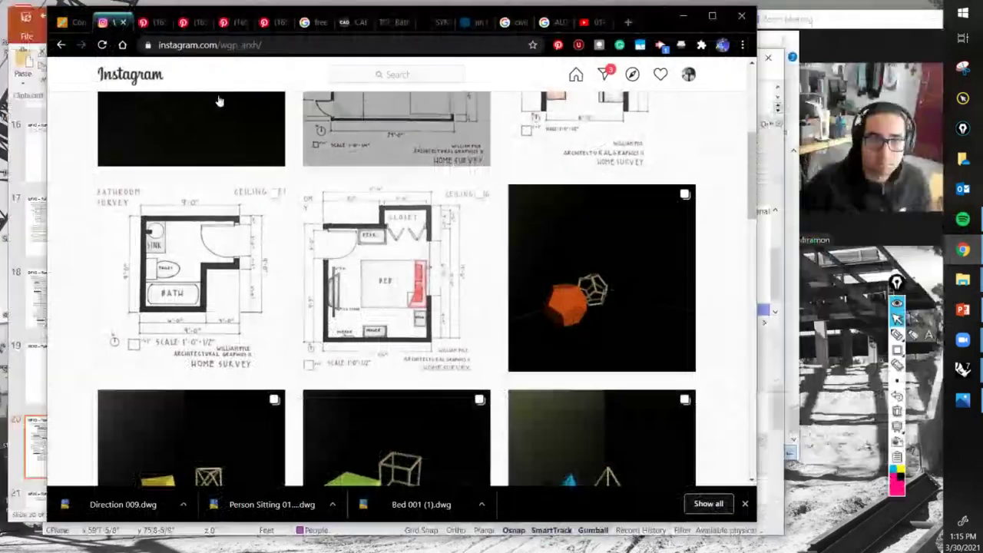
click(469, 28)
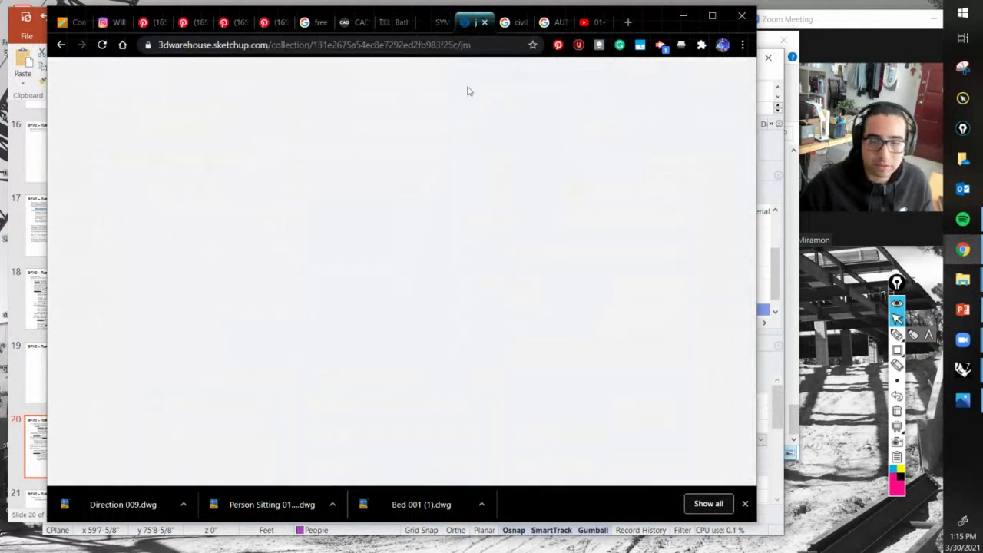
click(744, 504)
click(731, 499)
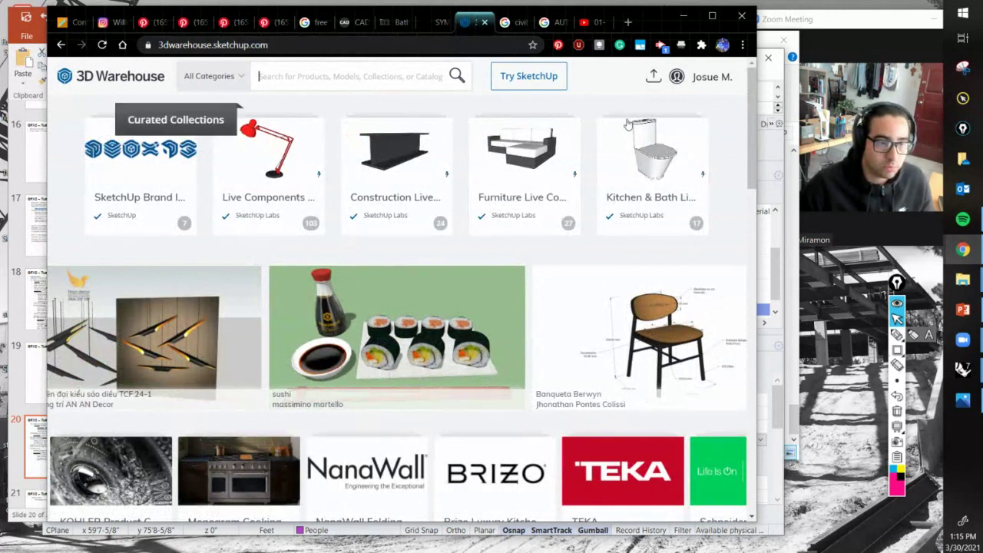
Step: Sign out of 3D Warehouse, scroll the home page collections, and bring up the sign-in prompt
click(726, 78)
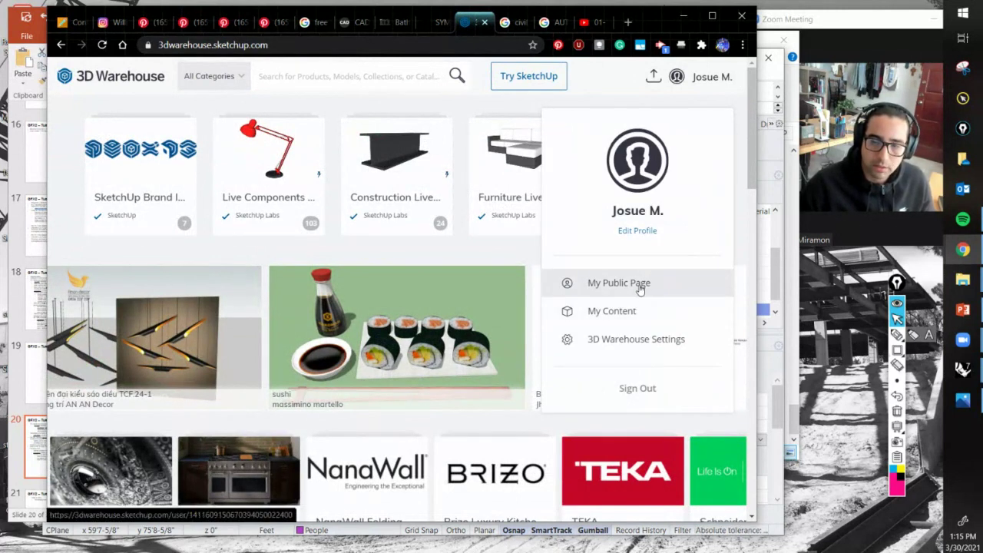
click(649, 389)
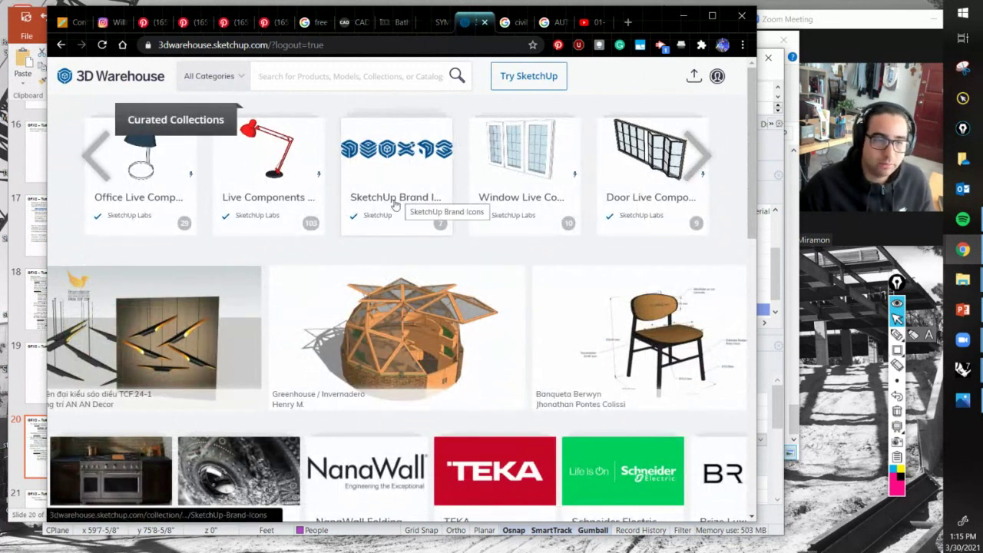
scroll(385, 216, down, 7)
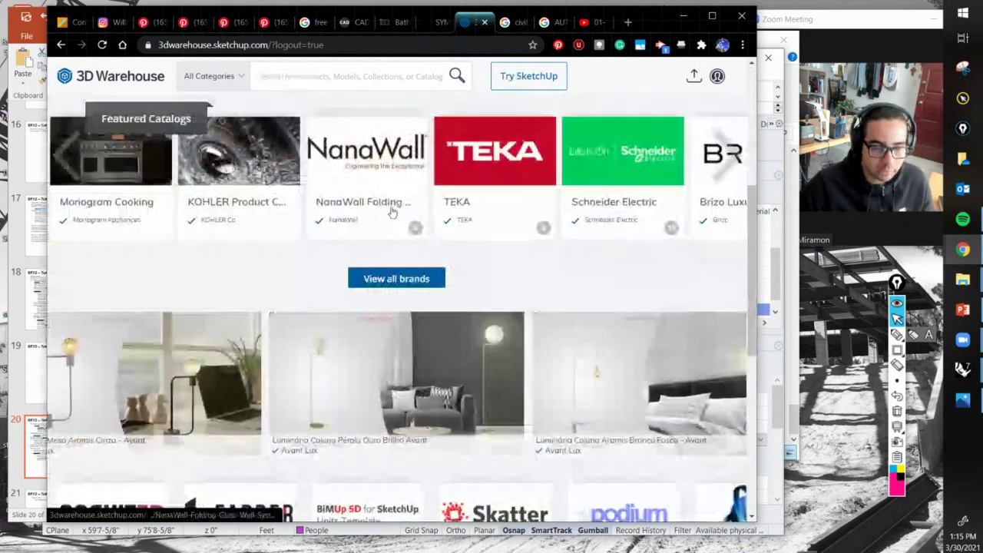
scroll(390, 216, down, 3)
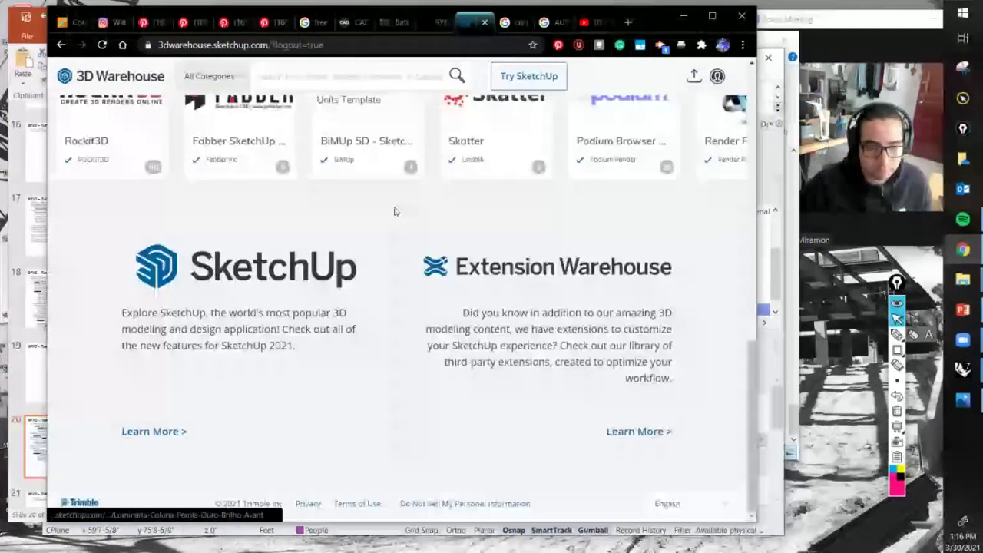
scroll(399, 224, up, 10)
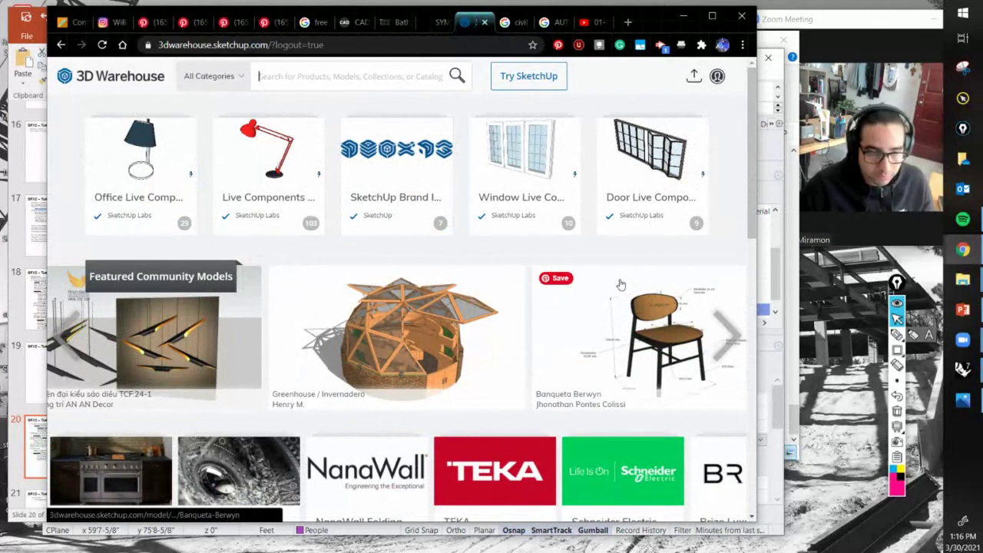
click(715, 78)
Step: Sign back into 3D Warehouse with a Google account and open the account menu
click(638, 177)
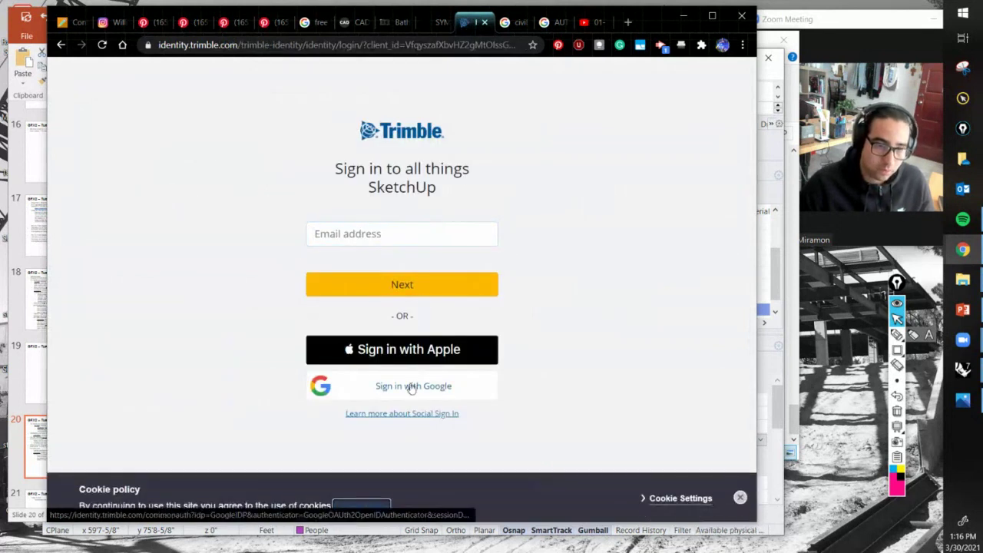
click(412, 387)
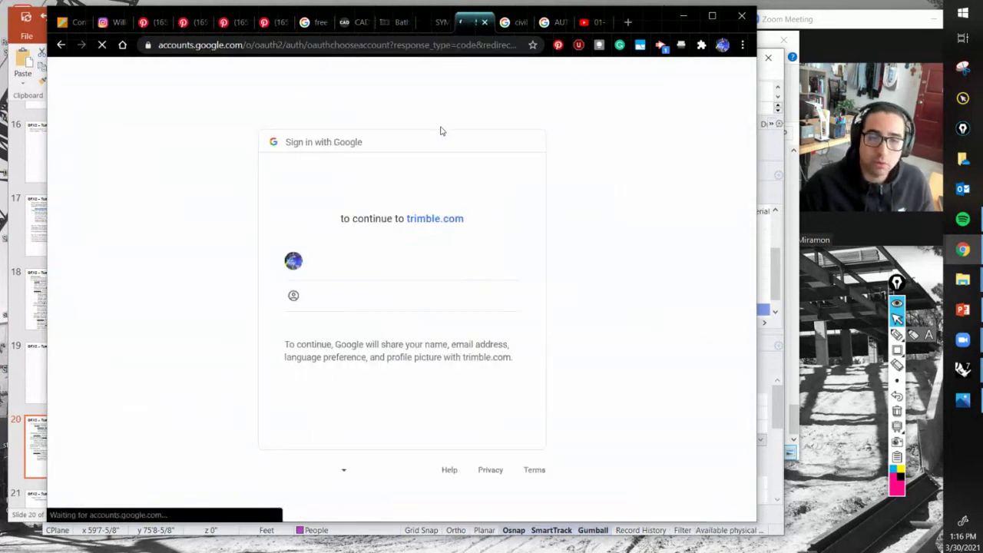
click(407, 266)
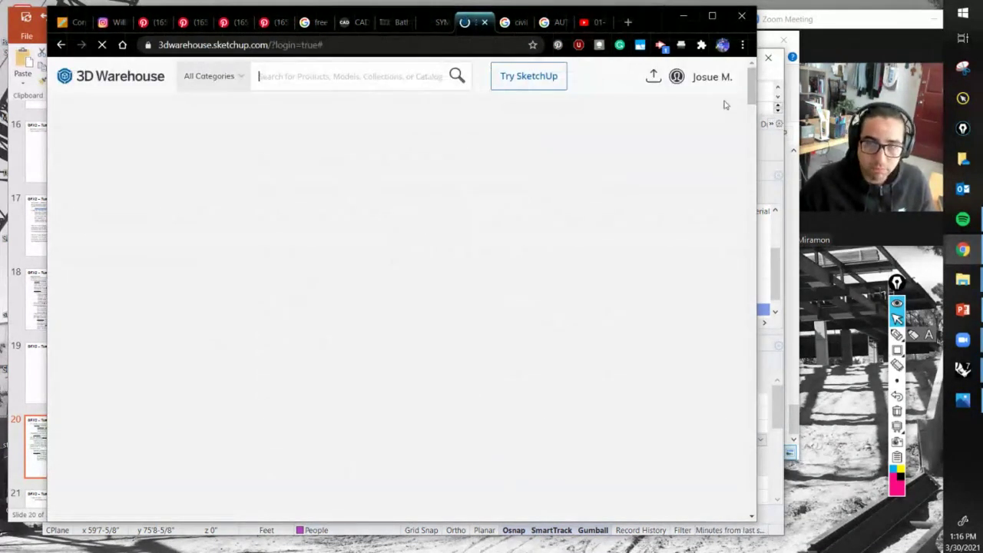
click(724, 80)
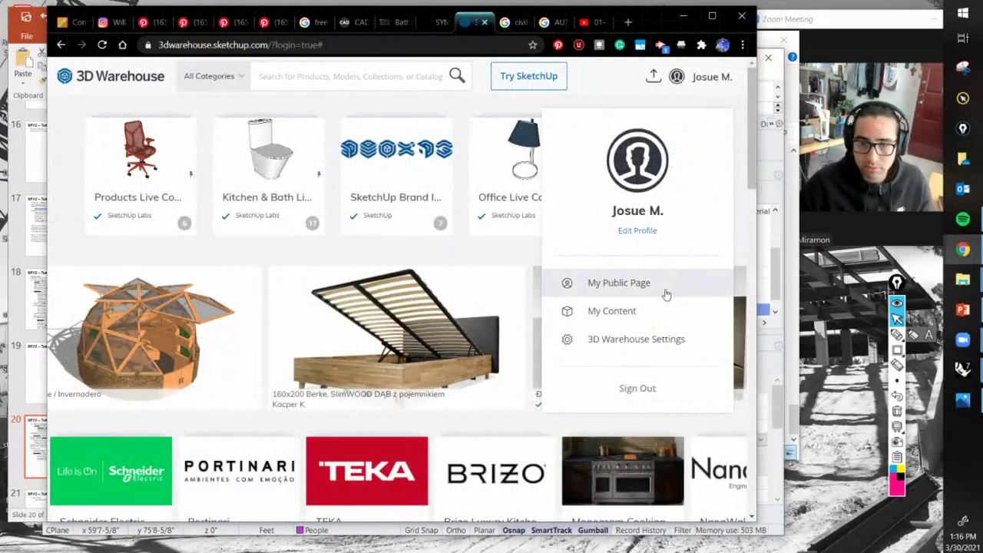
Step: Go to My Content, show Collections, and open the jm collection of 53 models
click(647, 313)
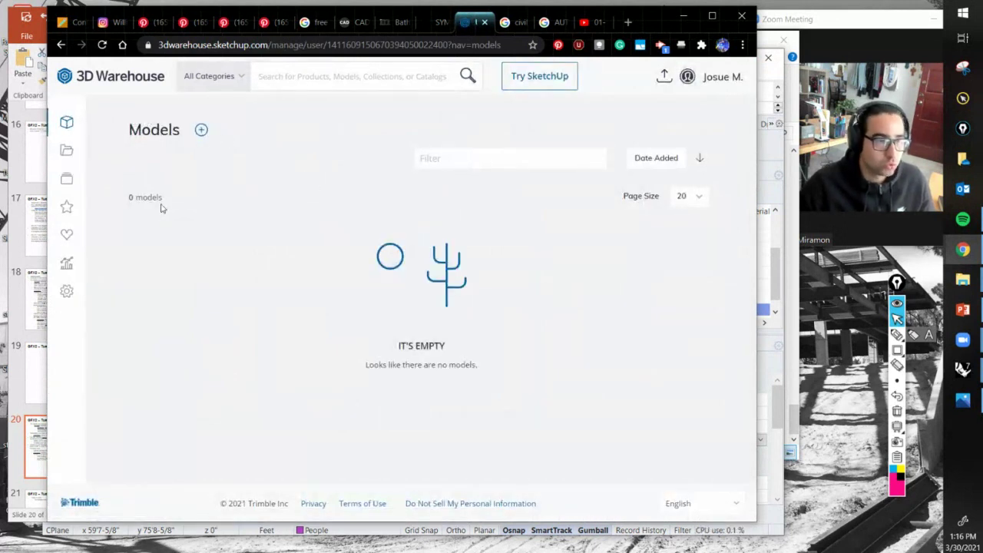
click(67, 178)
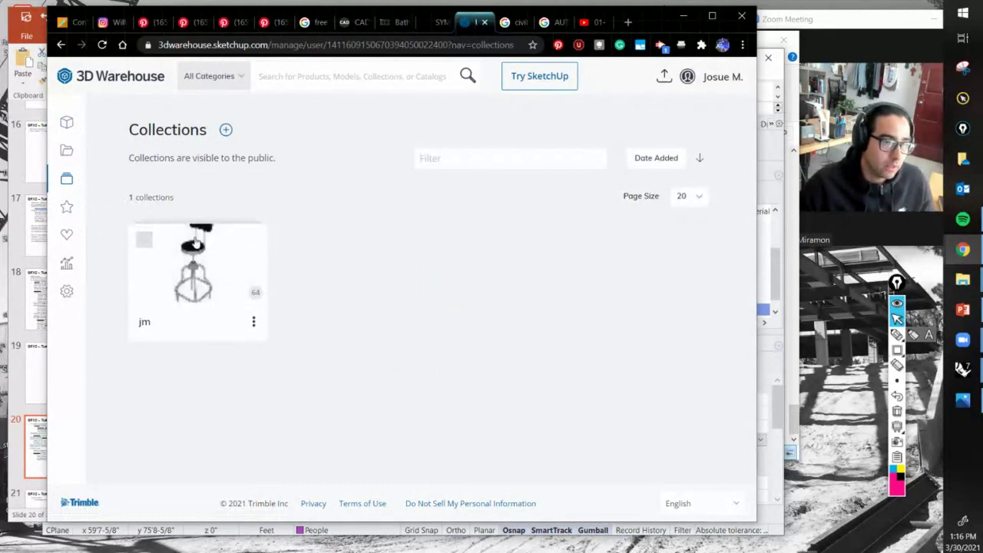
click(222, 264)
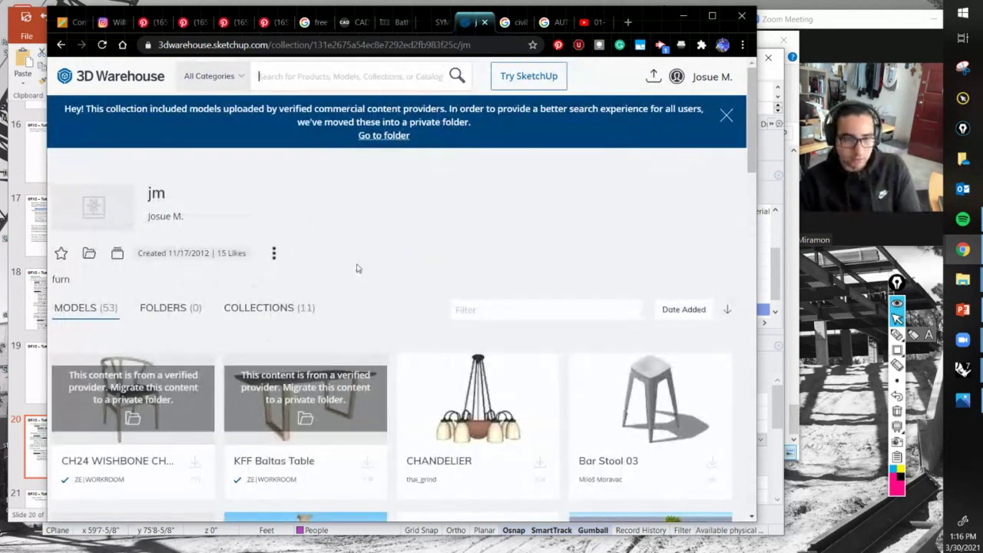
Step: Scroll the collection and preview the Prive Sofa + Lounge and Tables "Aranza" model details
scroll(364, 239, down, 3)
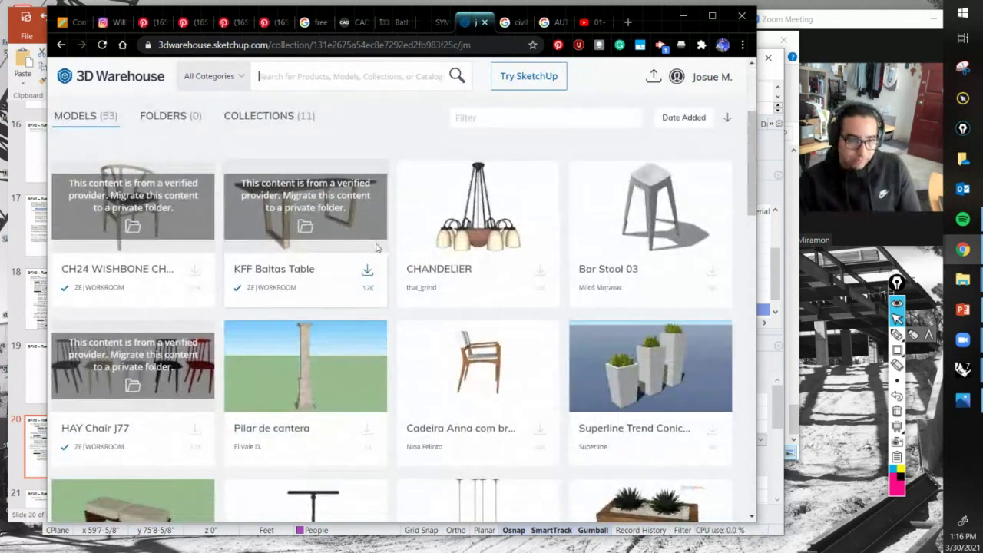
scroll(377, 247, down, 2)
scroll(376, 250, down, 6)
scroll(374, 238, down, 2)
scroll(374, 236, down, 4)
scroll(461, 257, down, 3)
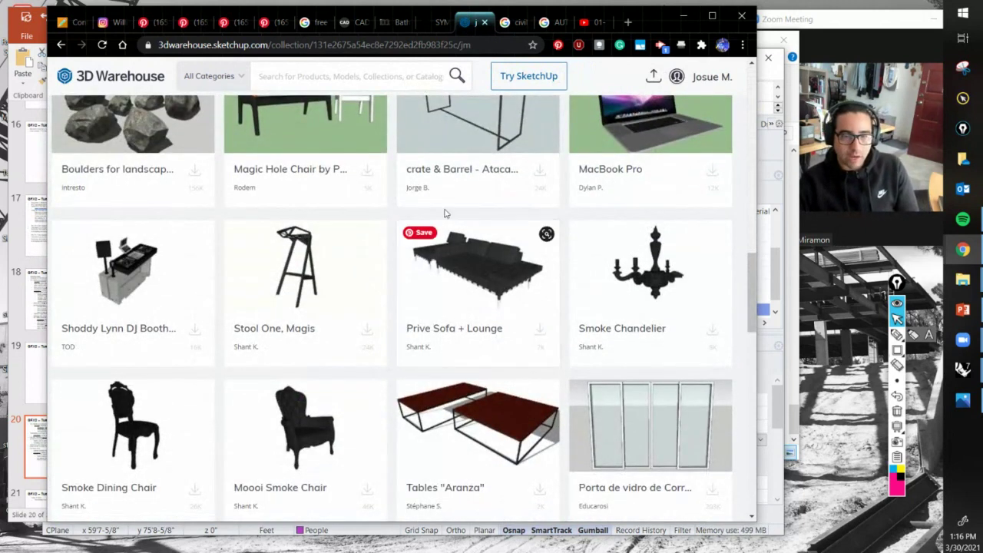
click(474, 278)
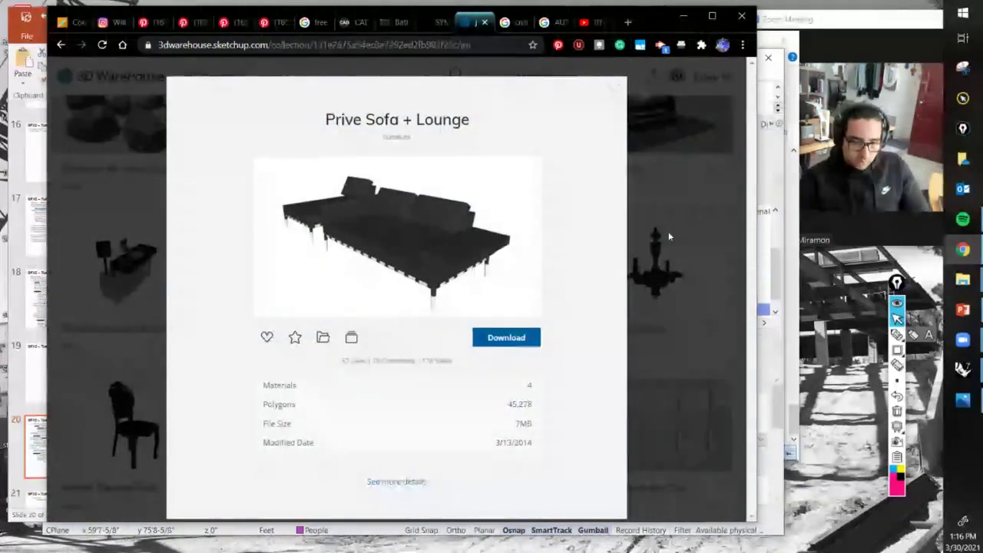
click(669, 231)
scroll(461, 297, down, 2)
click(483, 345)
click(648, 209)
Step: Preview the VW Caddy model details, scroll the grid, then switch back to the homework slide
scroll(412, 292, down, 5)
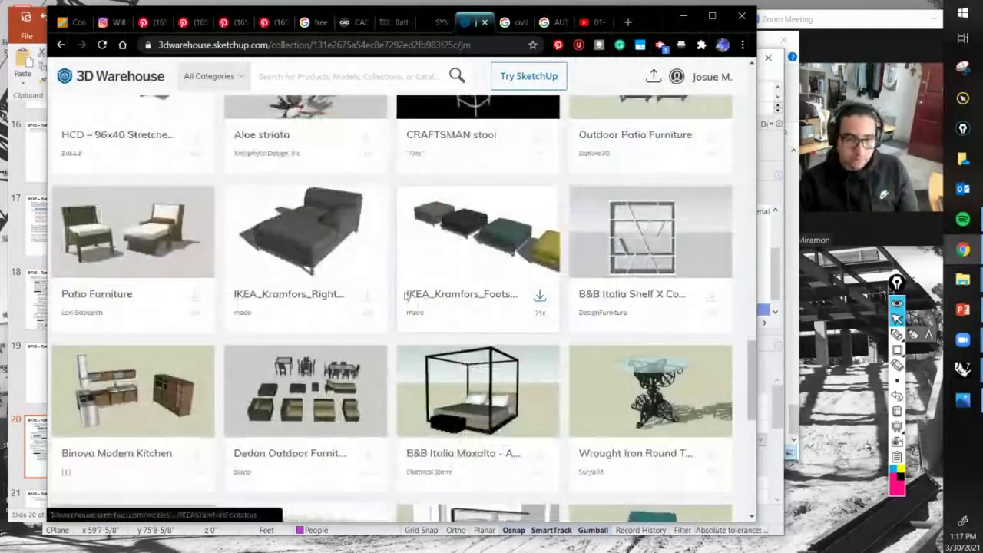
scroll(411, 292, down, 2)
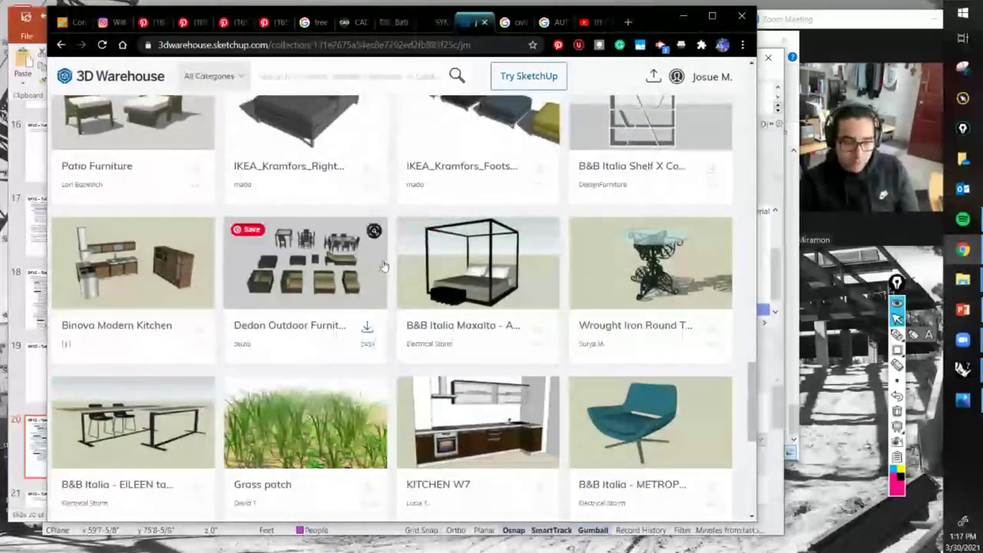
scroll(342, 280, down, 5)
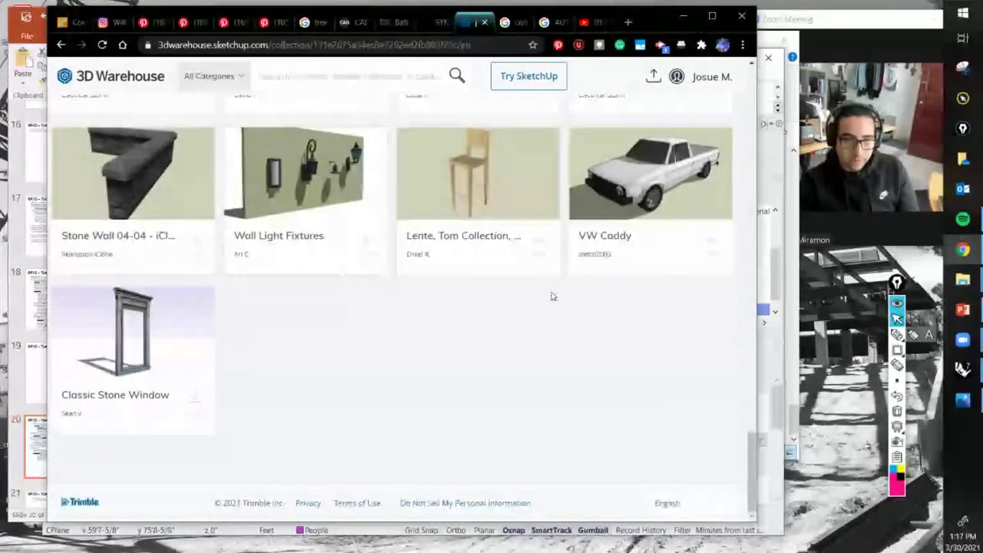
click(647, 180)
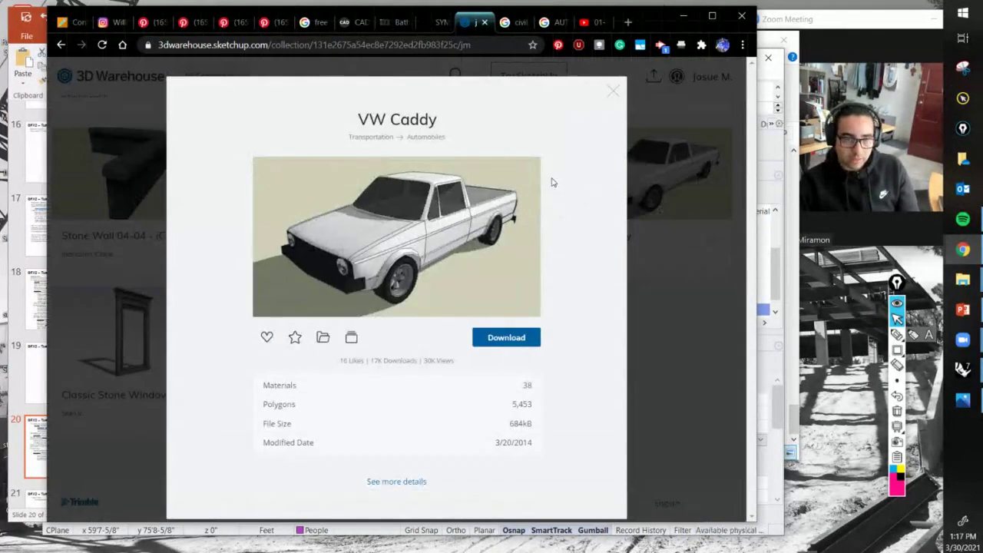
click(676, 197)
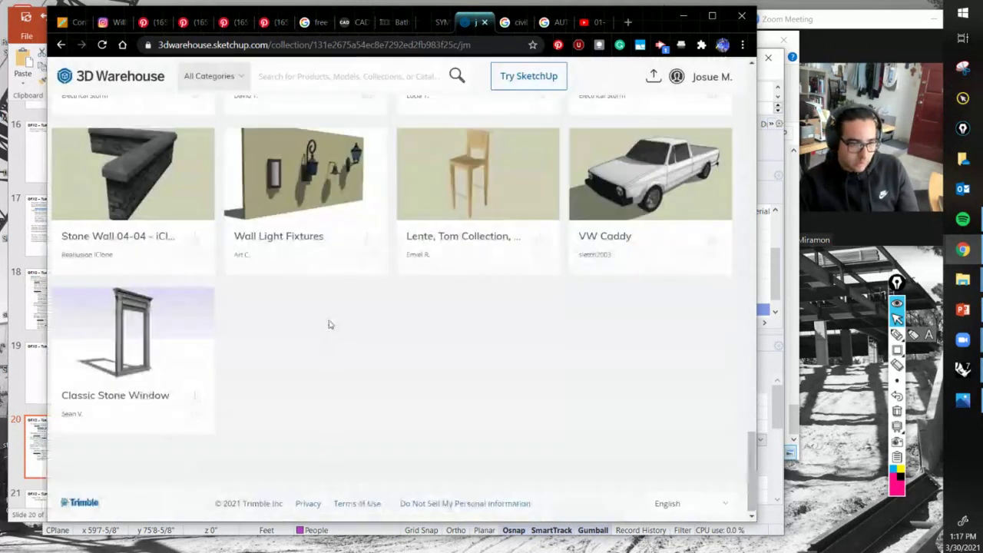
scroll(393, 333, up, 6)
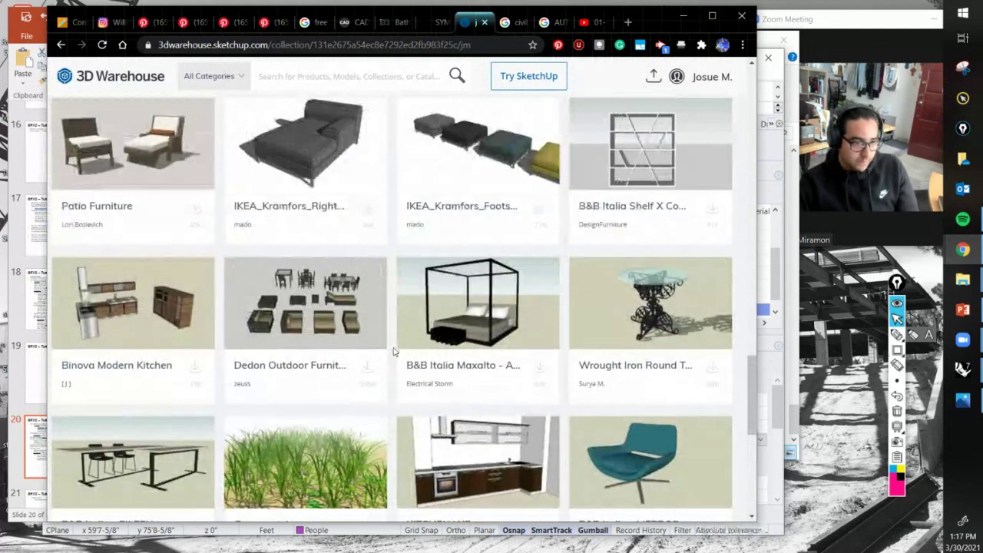
scroll(307, 368, up, 10)
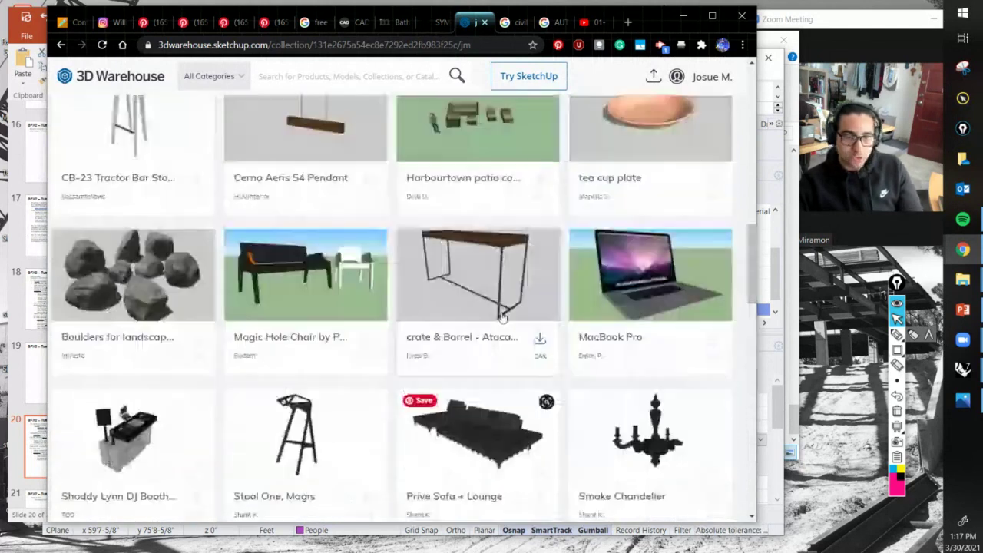
scroll(507, 324, down, 3)
scroll(507, 325, down, 2)
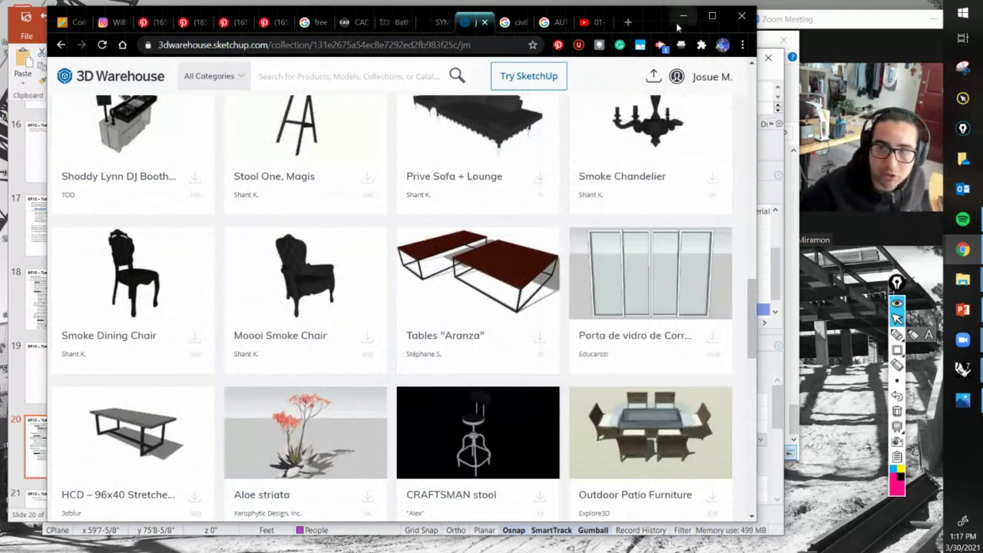
scroll(541, 231, down, 10)
scroll(540, 220, up, 10)
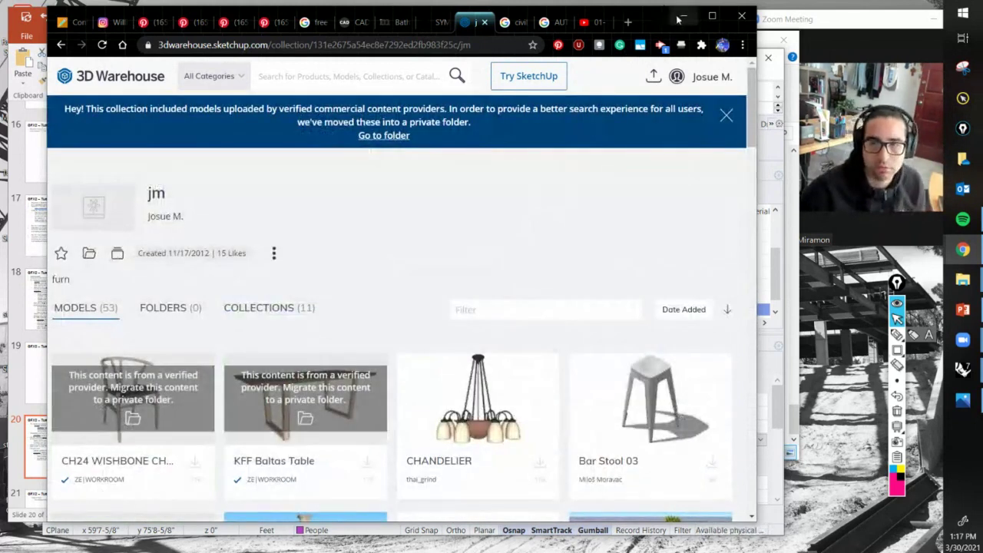
key(alt+Tab)
click(319, 353)
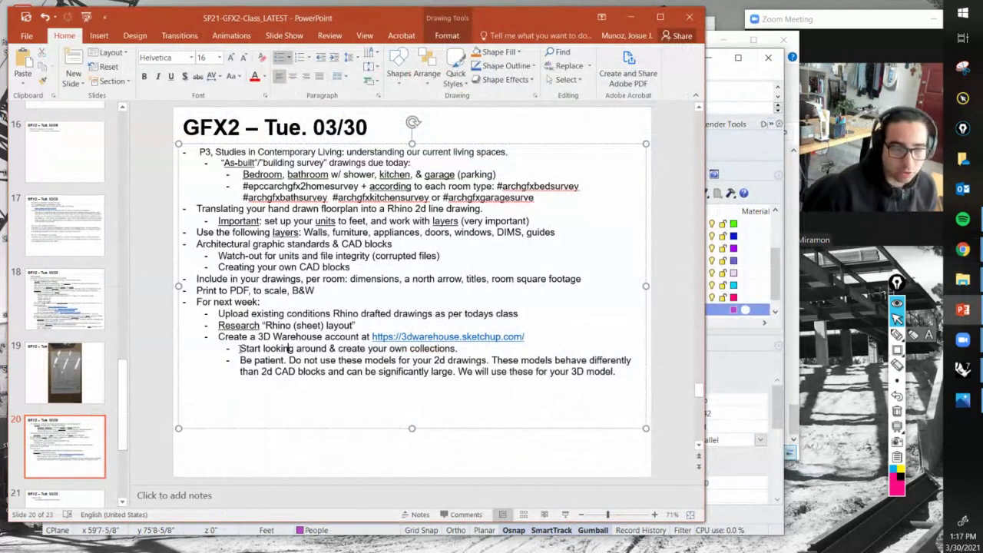
drag(240, 348, 459, 349)
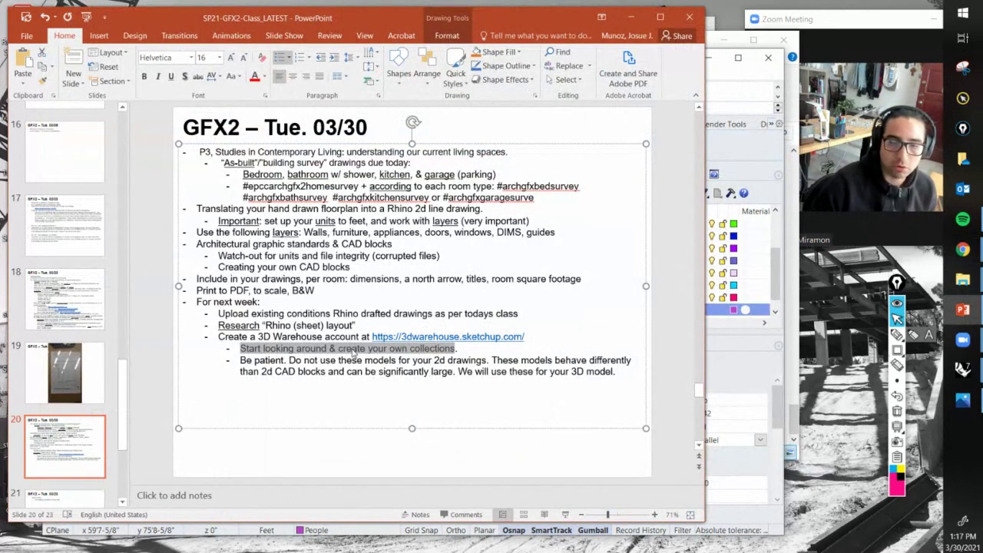
drag(329, 348, 458, 350)
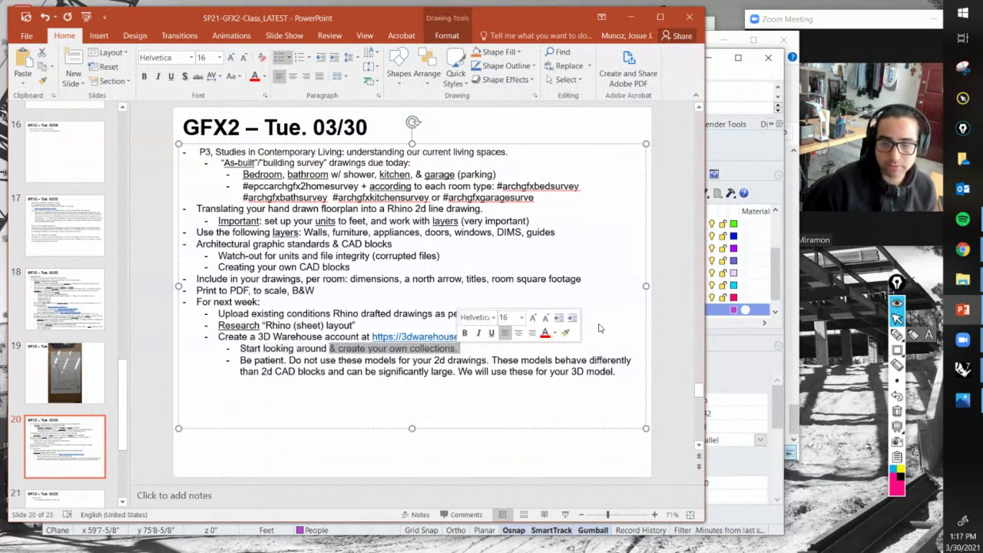
mouse_move(972, 372)
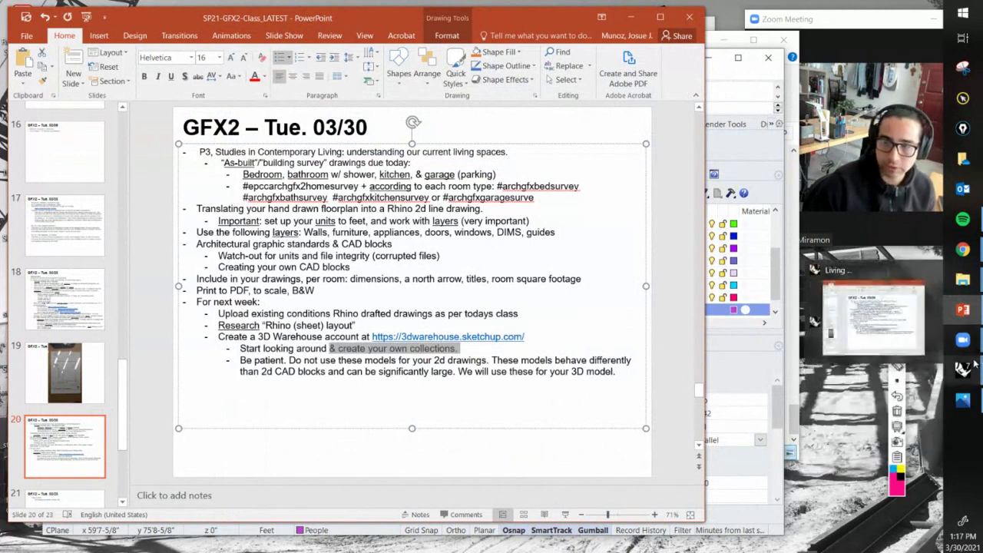
click(572, 371)
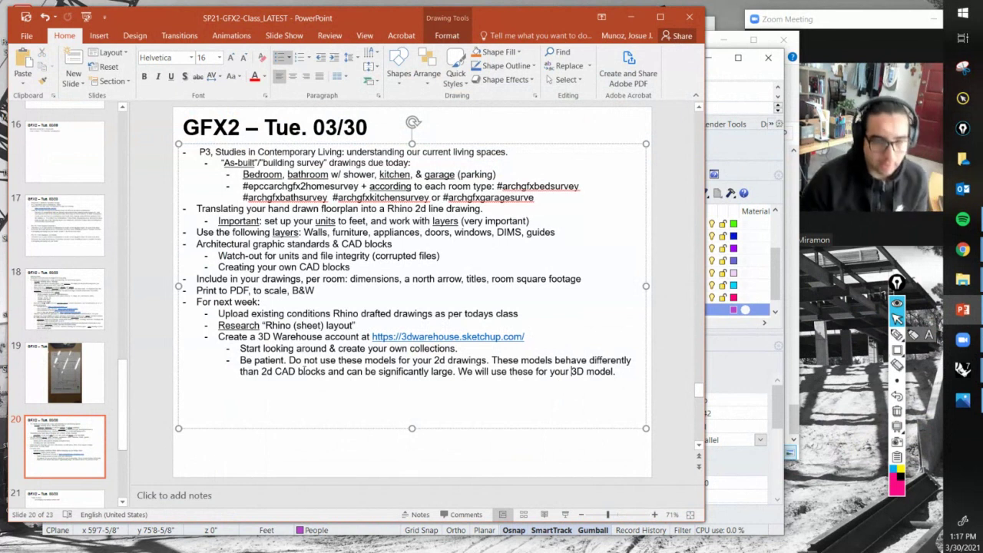
drag(598, 373, 273, 352)
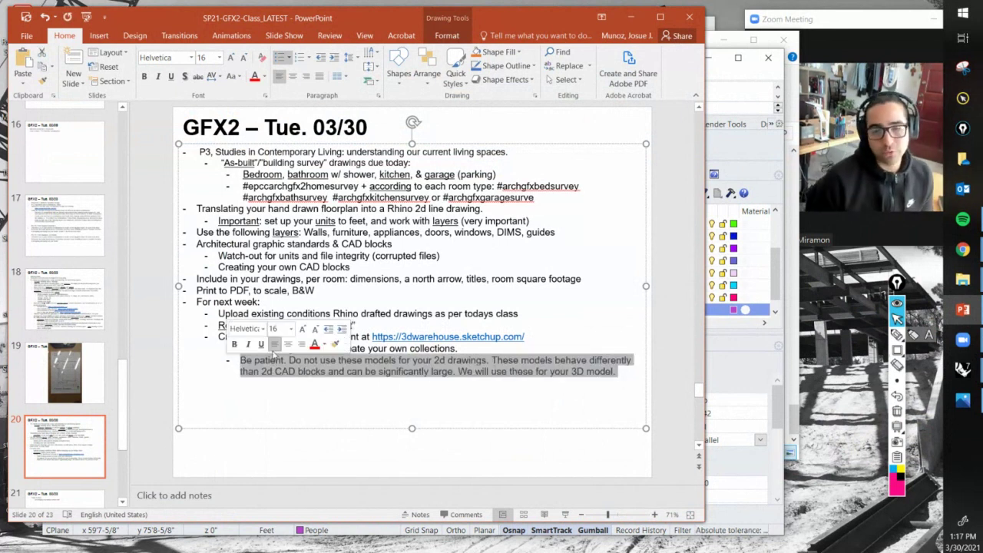
Step: Pan and zoom Rhino's Top viewport across the HOME - EXISTING CONDITIONS sheet, then return to PowerPoint slide 20
click(766, 160)
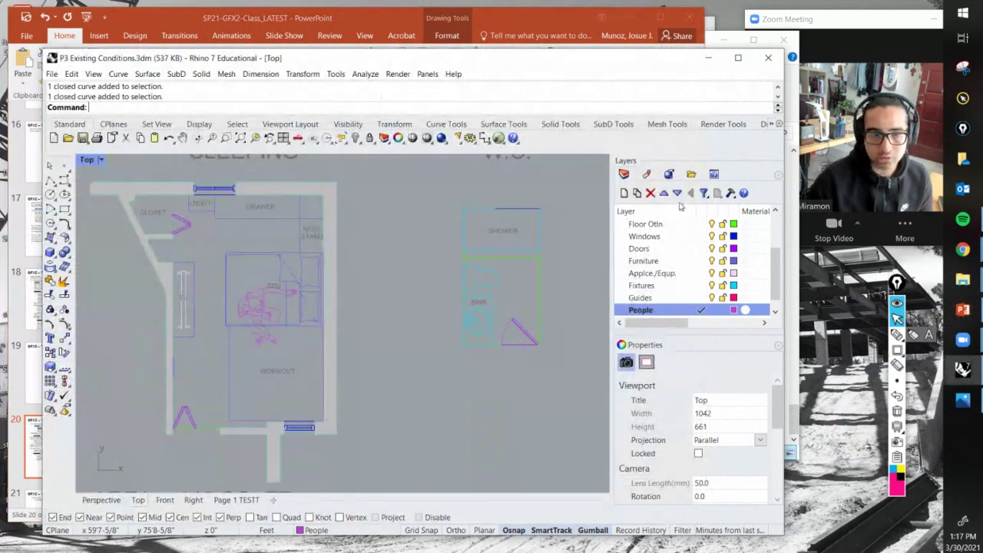
scroll(402, 345, down, 5)
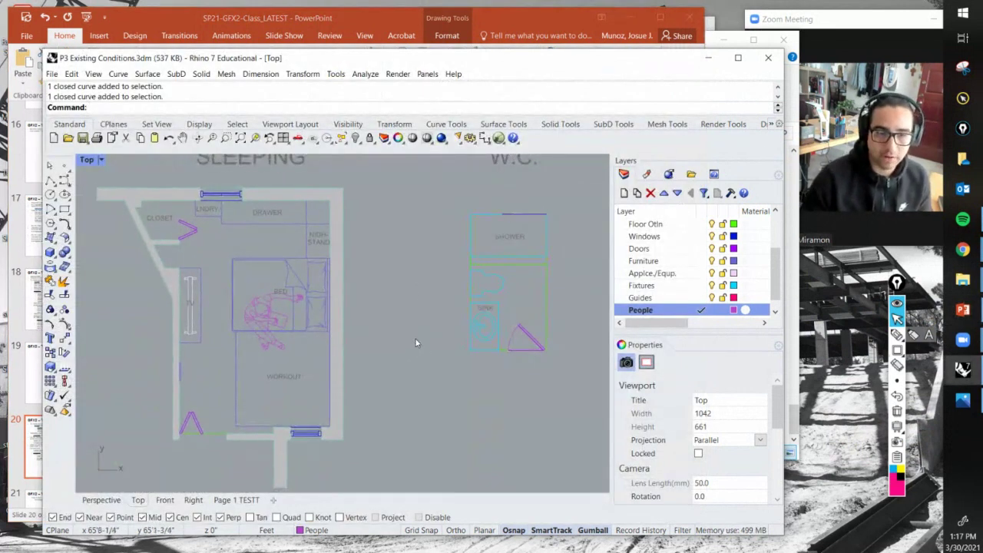
right_drag(420, 363, 388, 335)
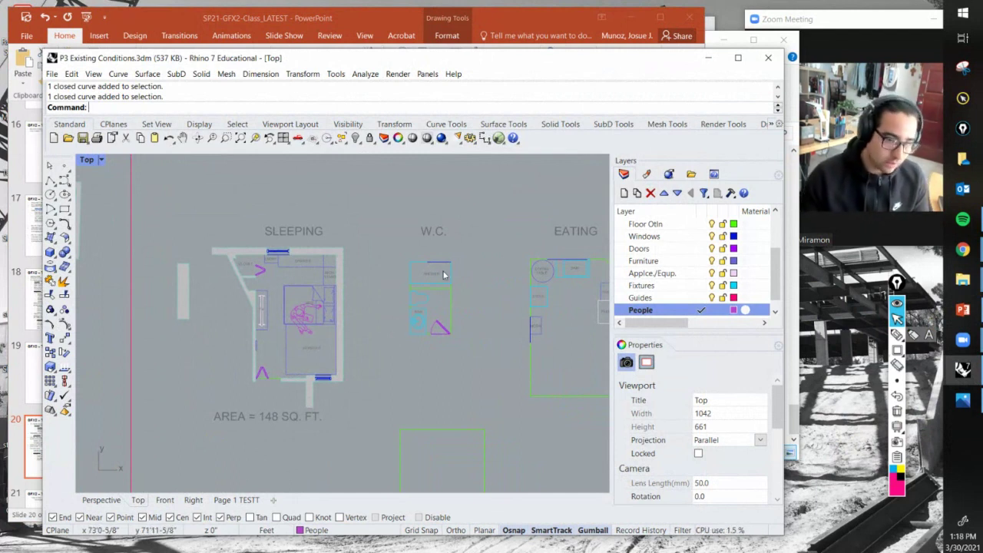
right_drag(416, 322, 347, 312)
scroll(355, 318, down, 4)
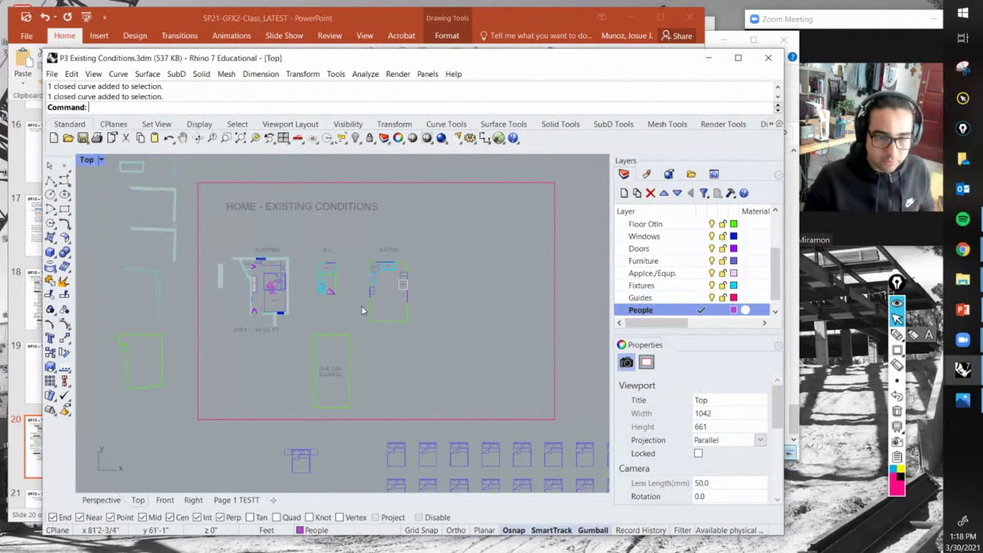
drag(458, 65, 450, 71)
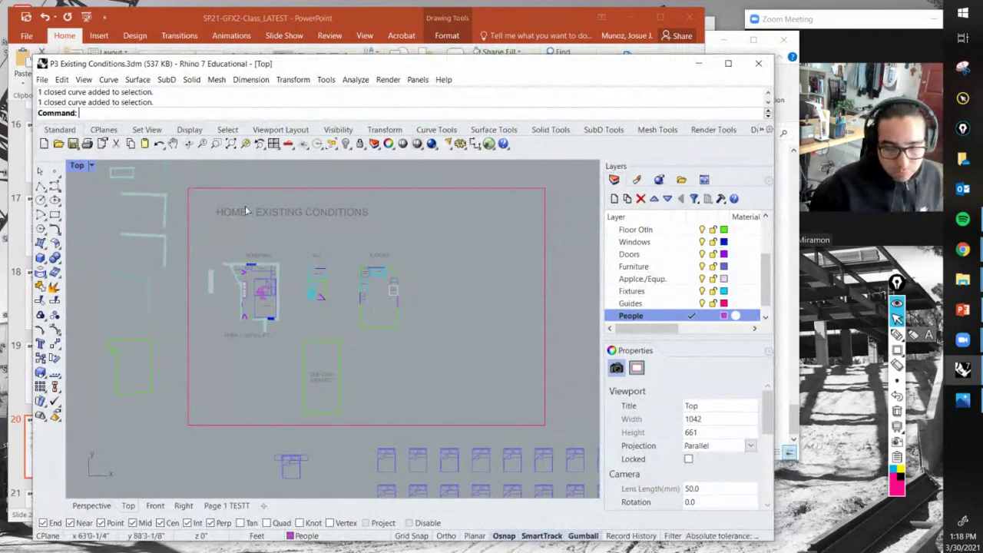
right_drag(384, 326, 332, 284)
scroll(332, 284, up, 5)
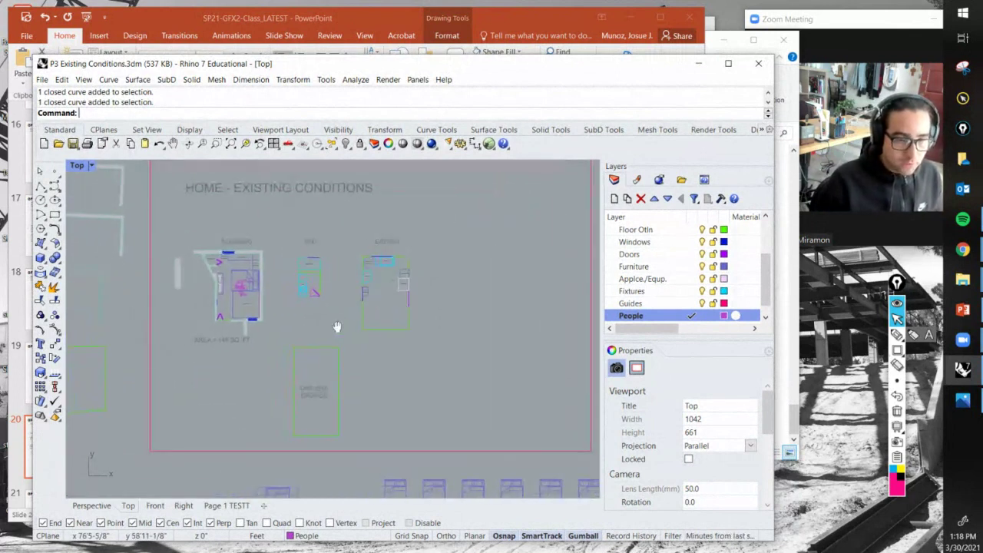
right_drag(337, 327, 342, 331)
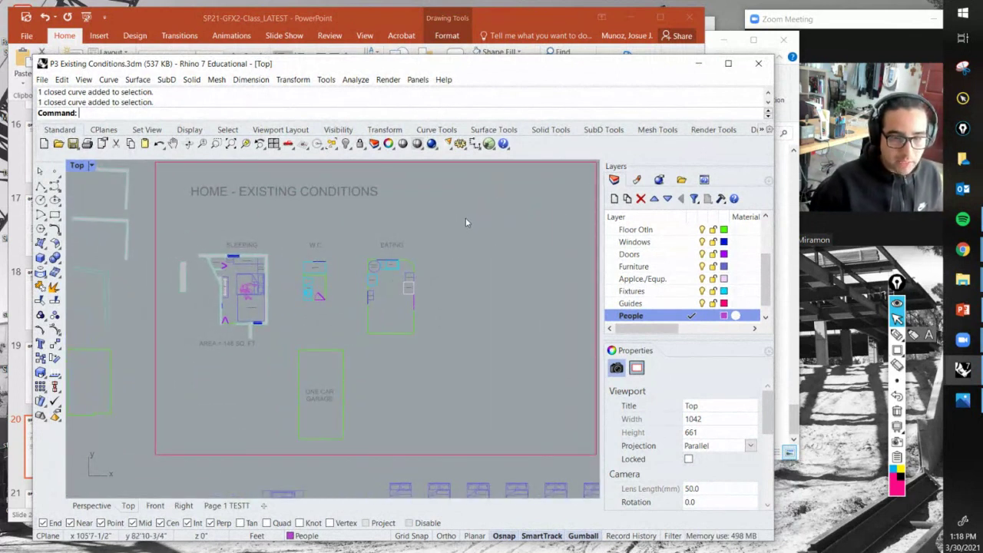
click(507, 20)
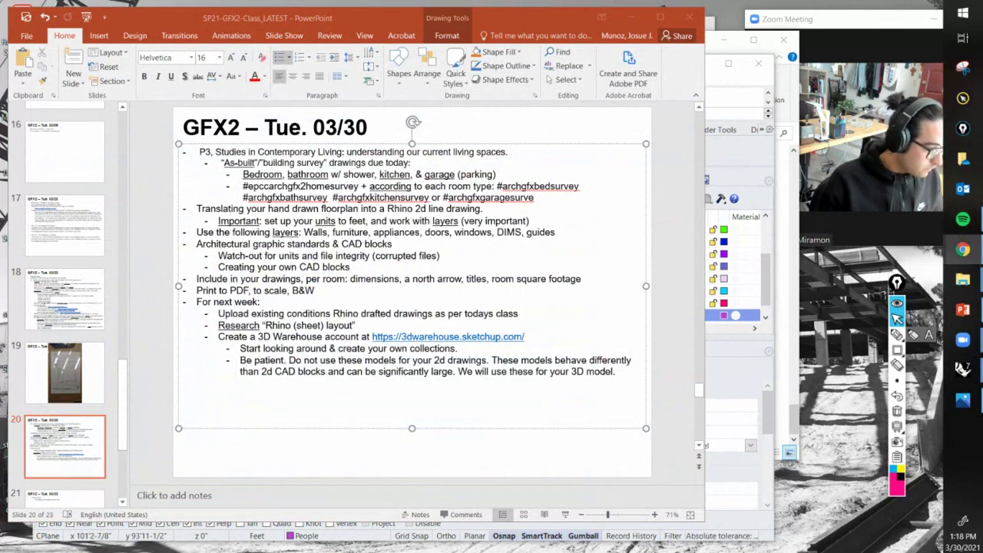
click(409, 420)
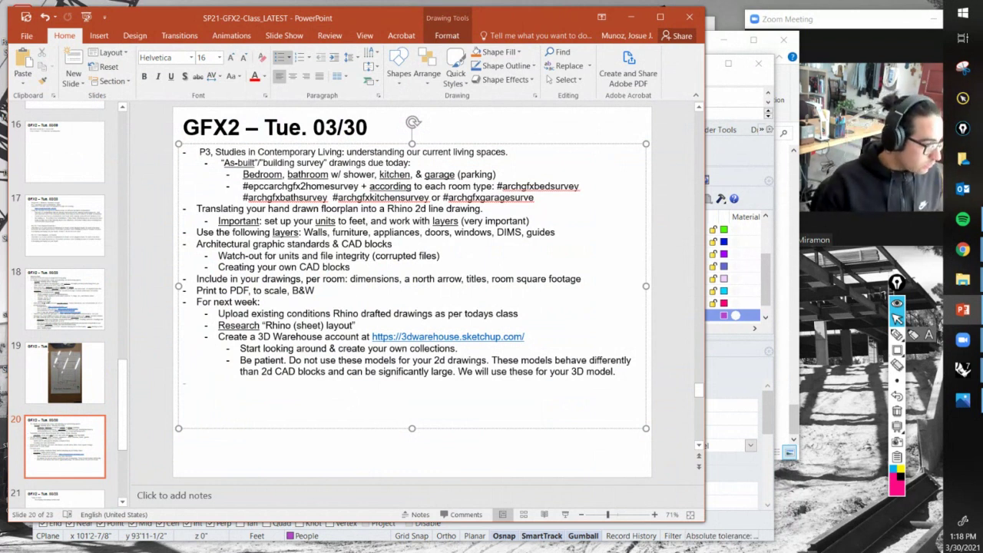
click(962, 249)
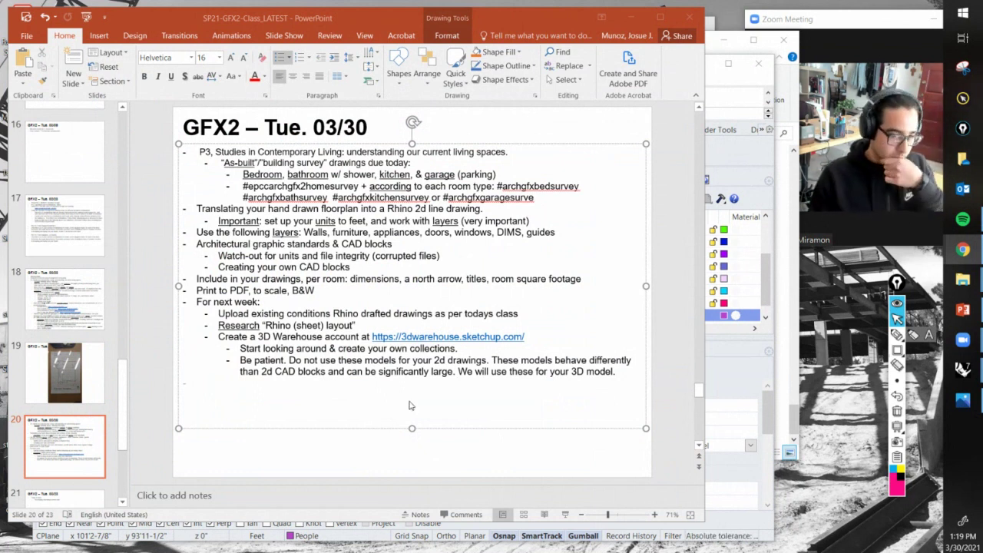
click(300, 387)
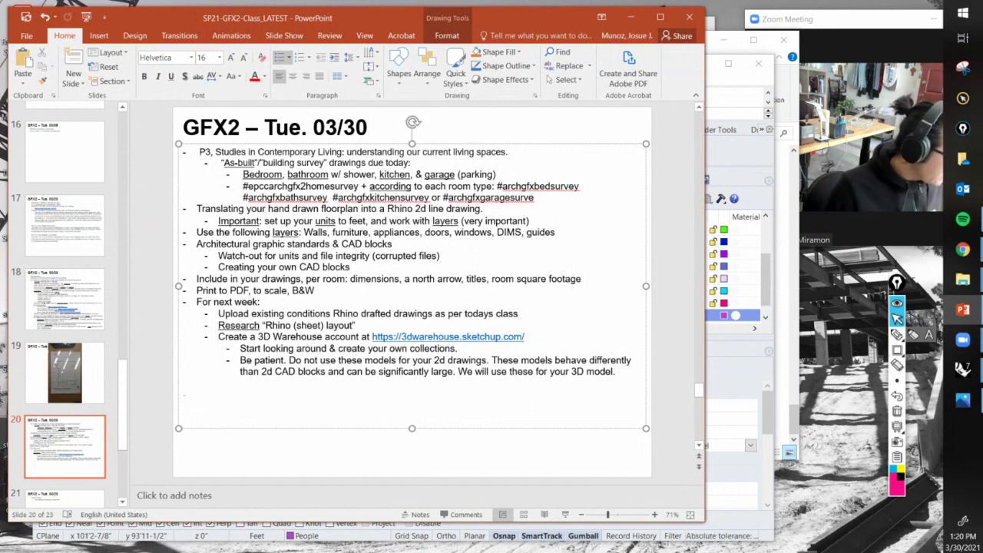
key(alt+Tab)
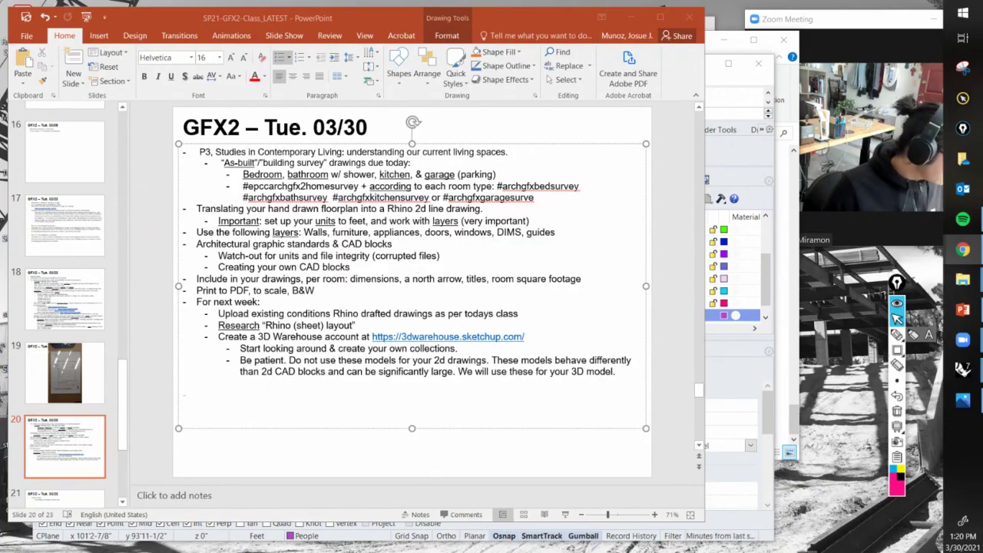